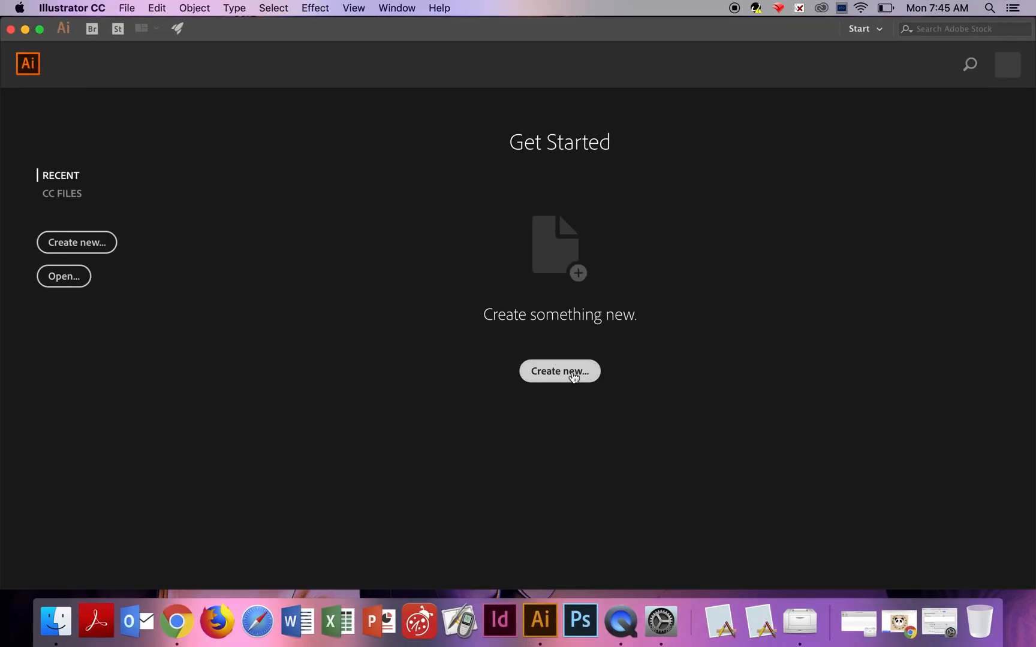
Create a new document from the A4 preset.
{"action": "left_click", "coordinate": [572, 372]}
{"action": "left_click", "coordinate": [470, 364]}
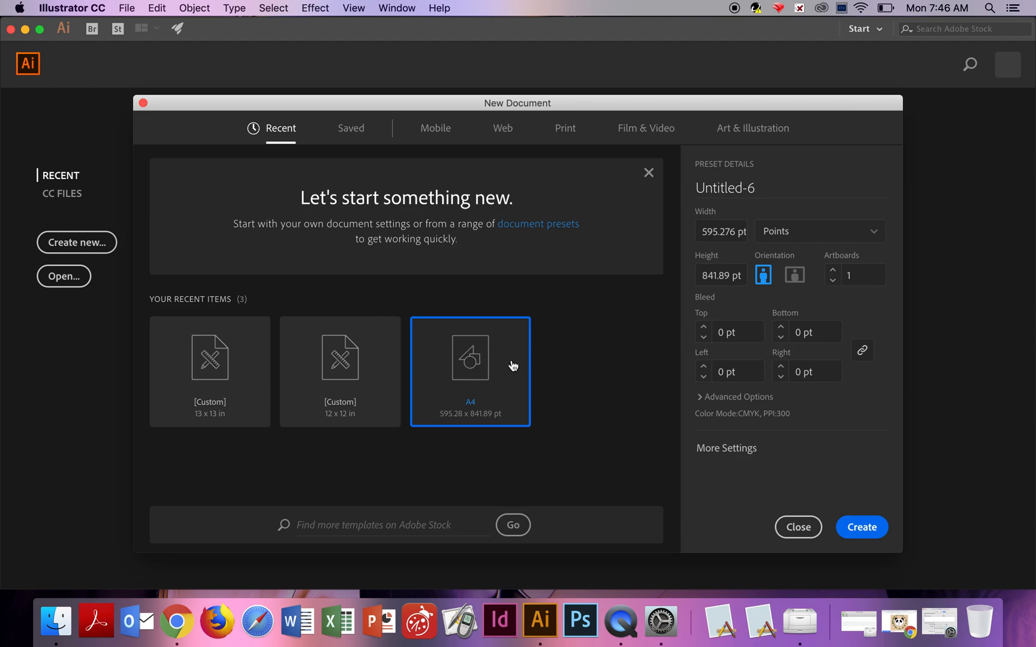
{"action": "left_click", "coordinate": [865, 525]}
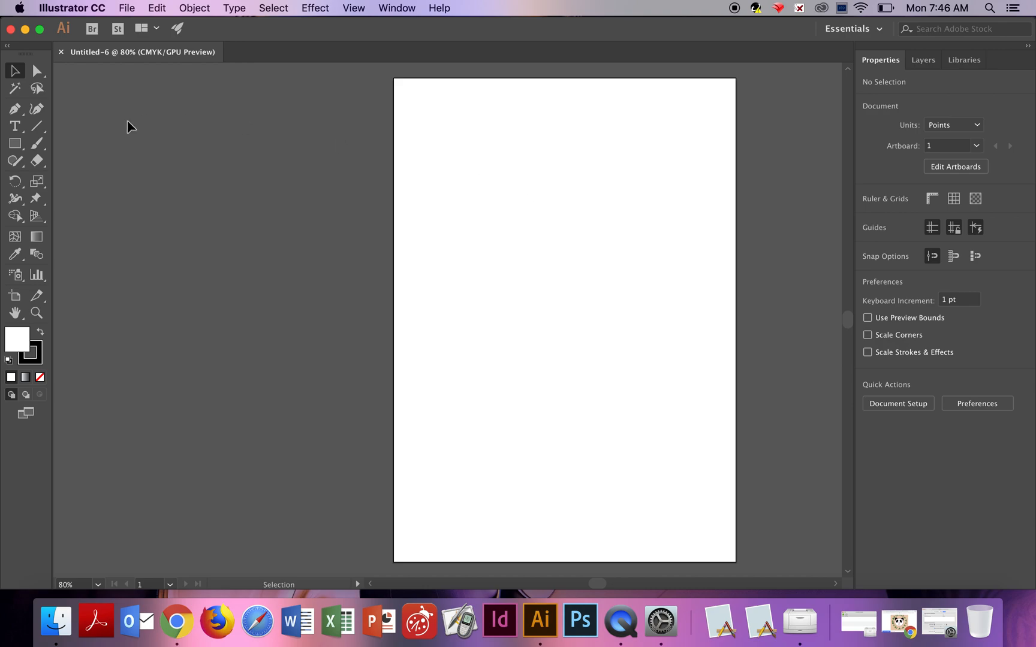
Draw a text area about 368 × 276 pt, replace its placeholder text with "this is a box", and select that text.
{"action": "left_click", "coordinate": [16, 127]}
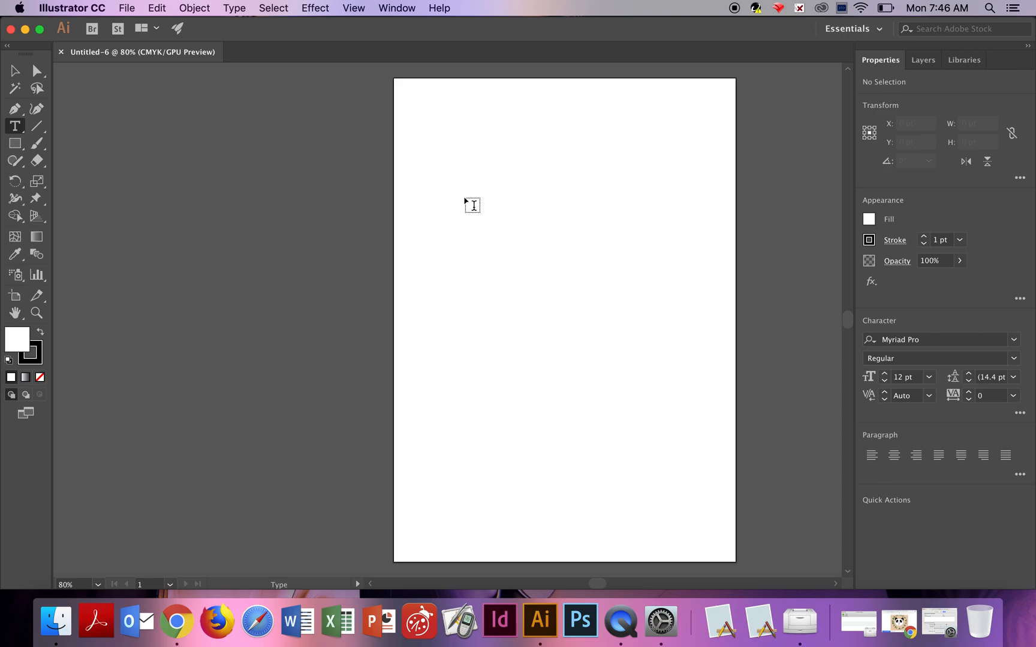
{"action": "mouse_move", "coordinate": [466, 200]}
{"action": "left_mouse_down"}
{"action": "mouse_move", "coordinate": [591, 292]}
{"action": "mouse_move", "coordinate": [641, 316]}
{"action": "mouse_move", "coordinate": [677, 358]}
{"action": "left_mouse_up"}
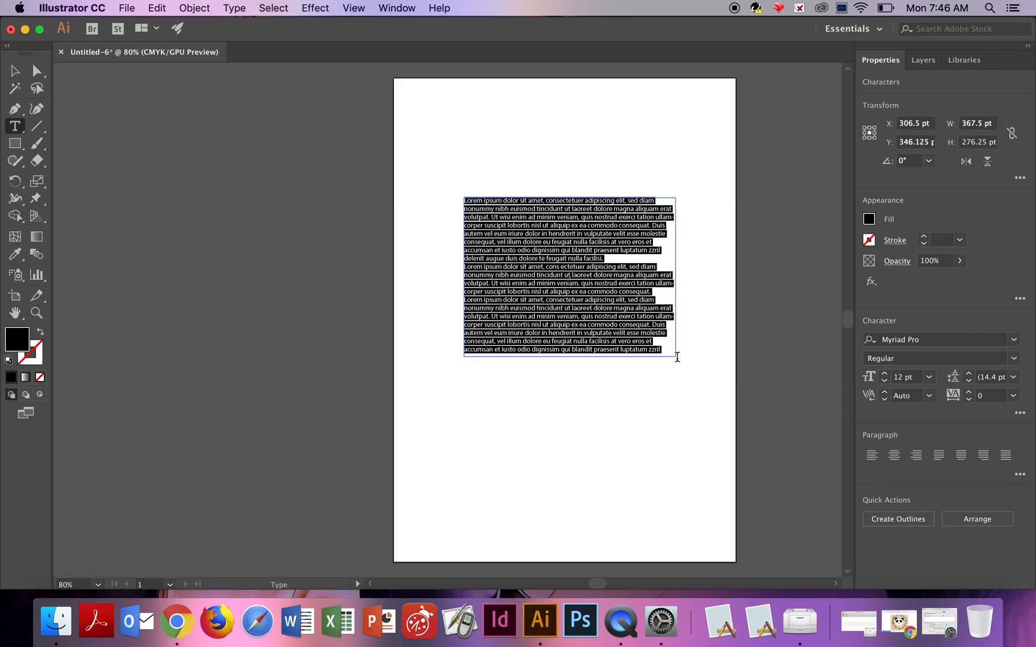
{"action": "key", "text": "BackSpace"}
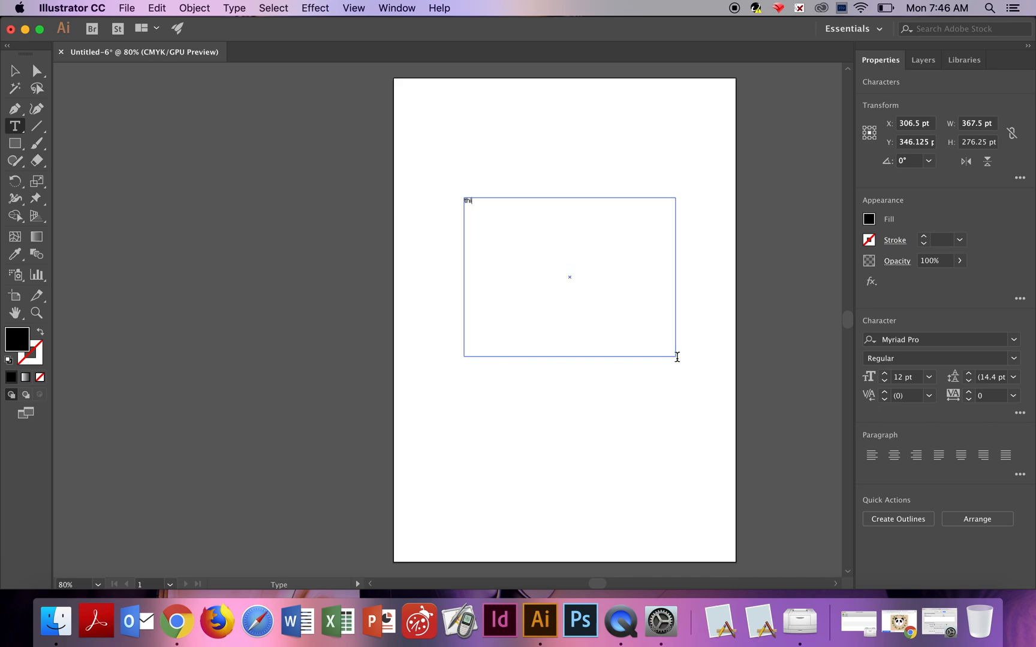
{"action": "type", "text": "this is a box"}
{"action": "left_click_drag", "start_coordinate": [498, 203], "coordinate": [460, 204]}
Set the selected text to 21 pt Arial Black.
{"action": "left_click", "coordinate": [929, 377]}
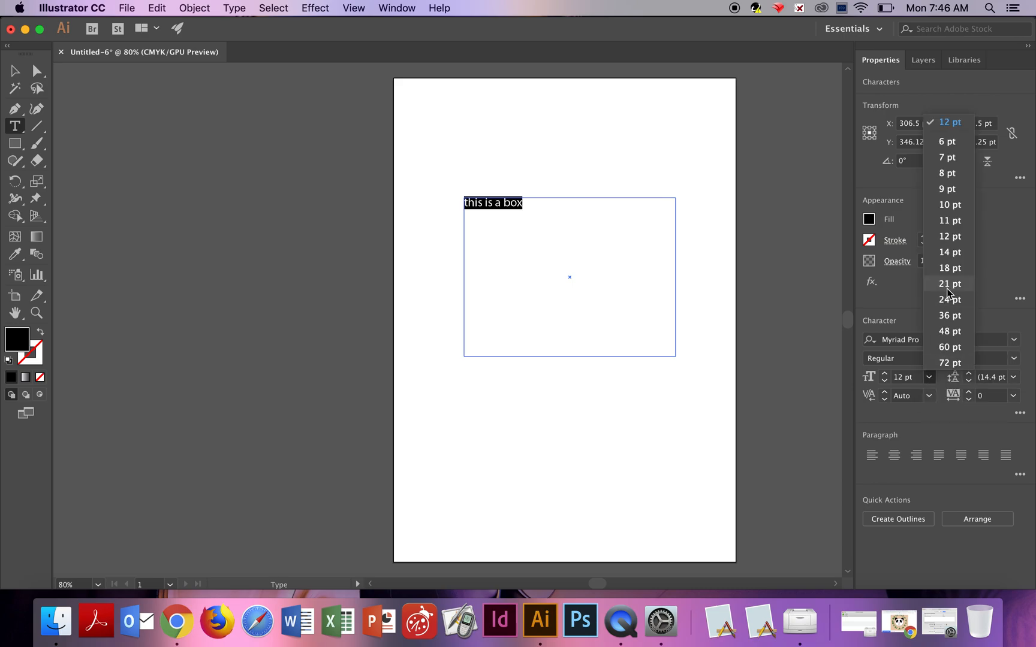
{"action": "left_click", "coordinate": [948, 285]}
{"action": "left_click", "coordinate": [1014, 340]}
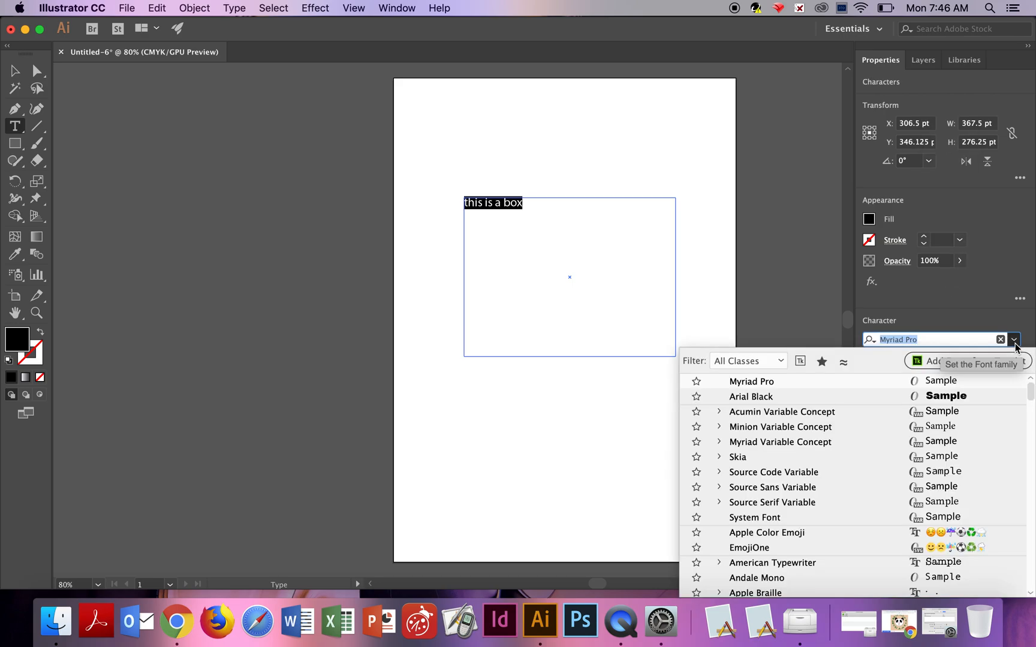
{"action": "left_click", "coordinate": [809, 397]}
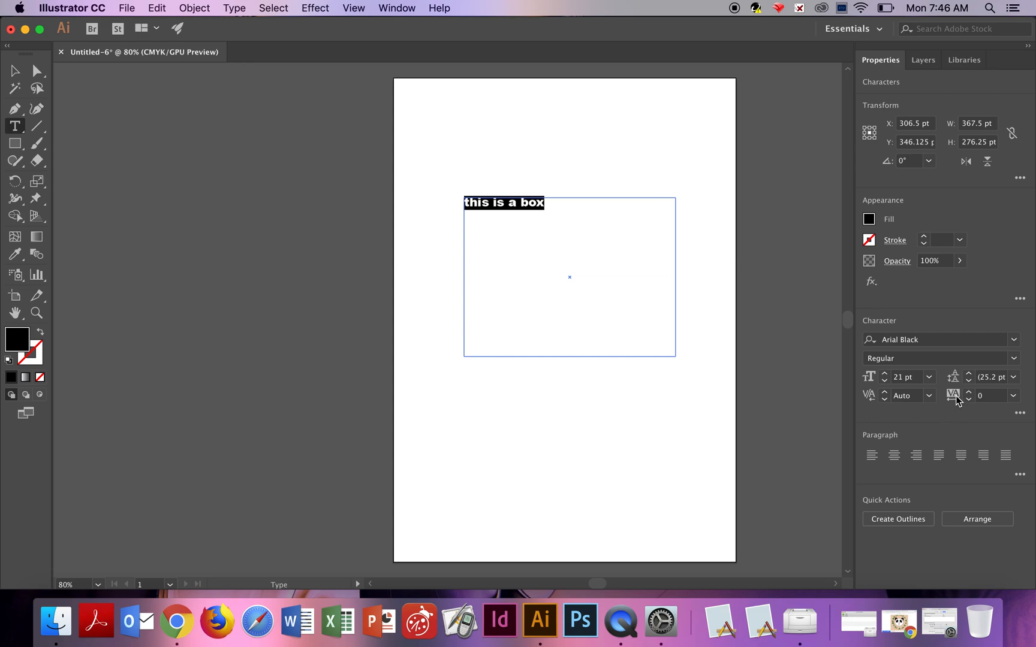
Set the text's tracking to 100 and its font size to 36 pt.
{"action": "left_click", "coordinate": [1014, 396]}
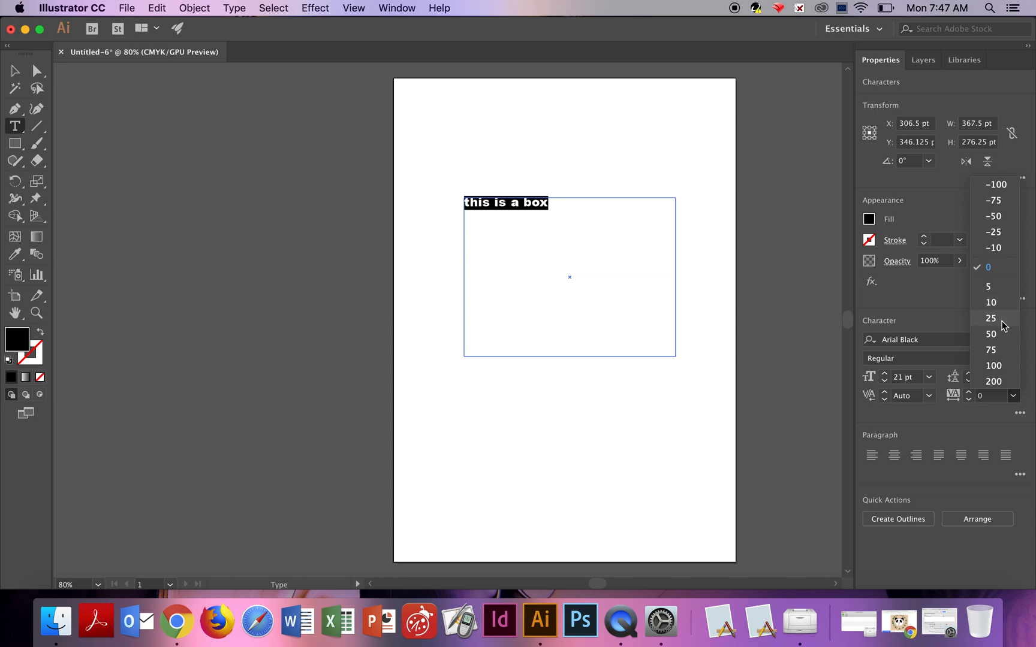
{"action": "left_click", "coordinate": [999, 368]}
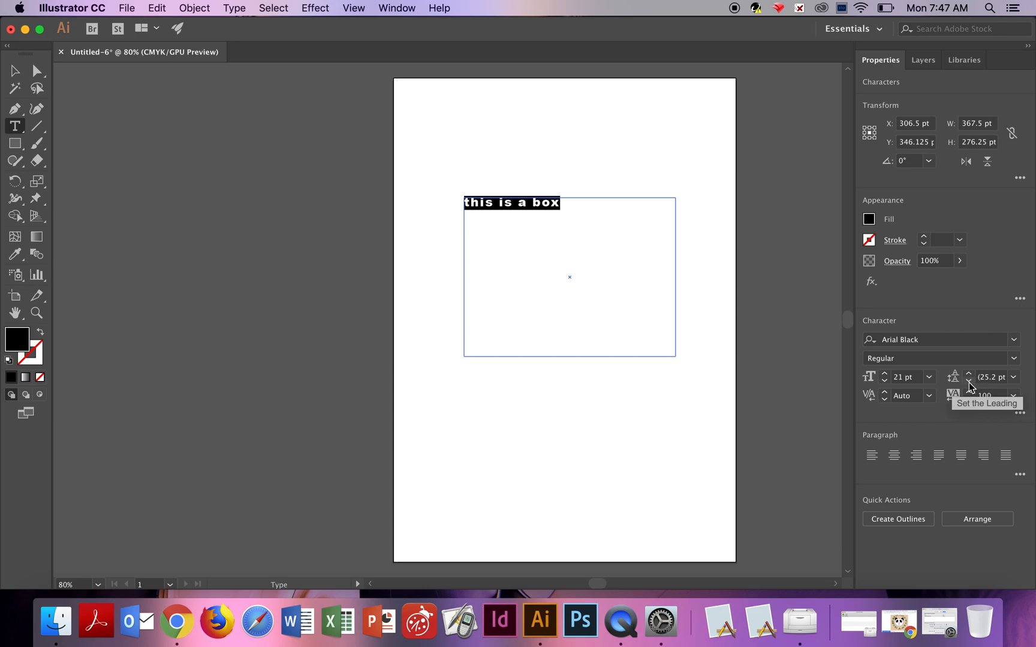
{"action": "left_click", "coordinate": [1013, 380]}
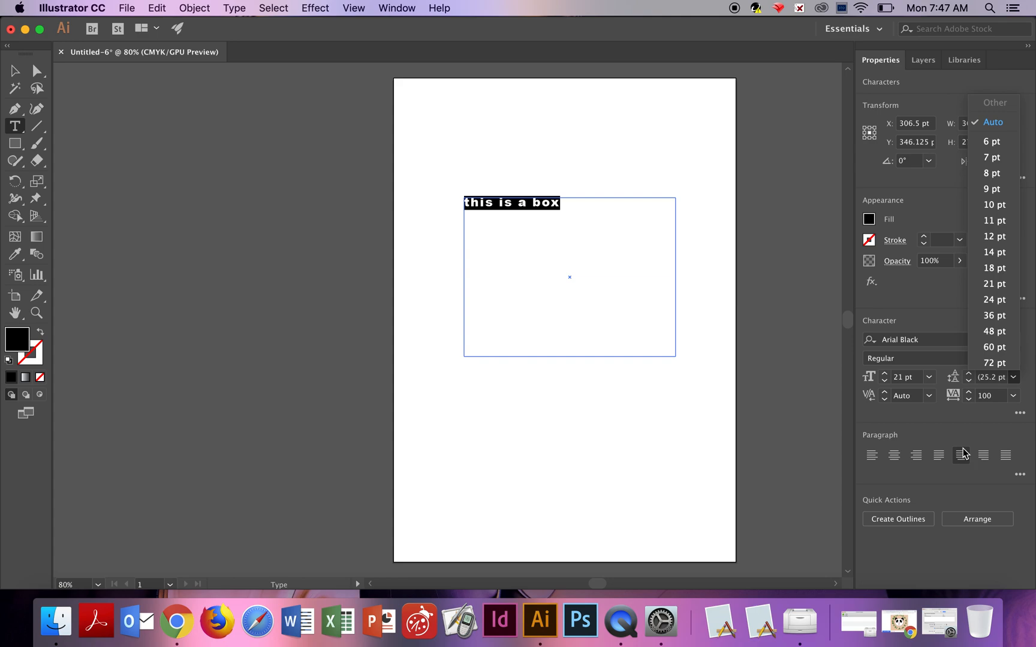
{"action": "left_click", "coordinate": [974, 429]}
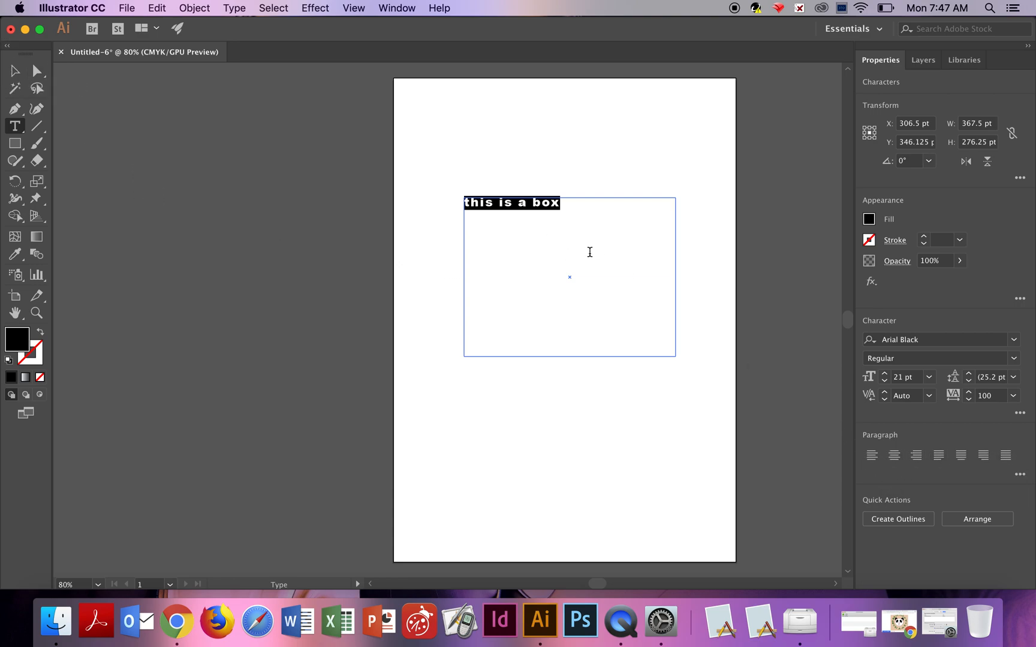
{"action": "left_click", "coordinate": [930, 385]}
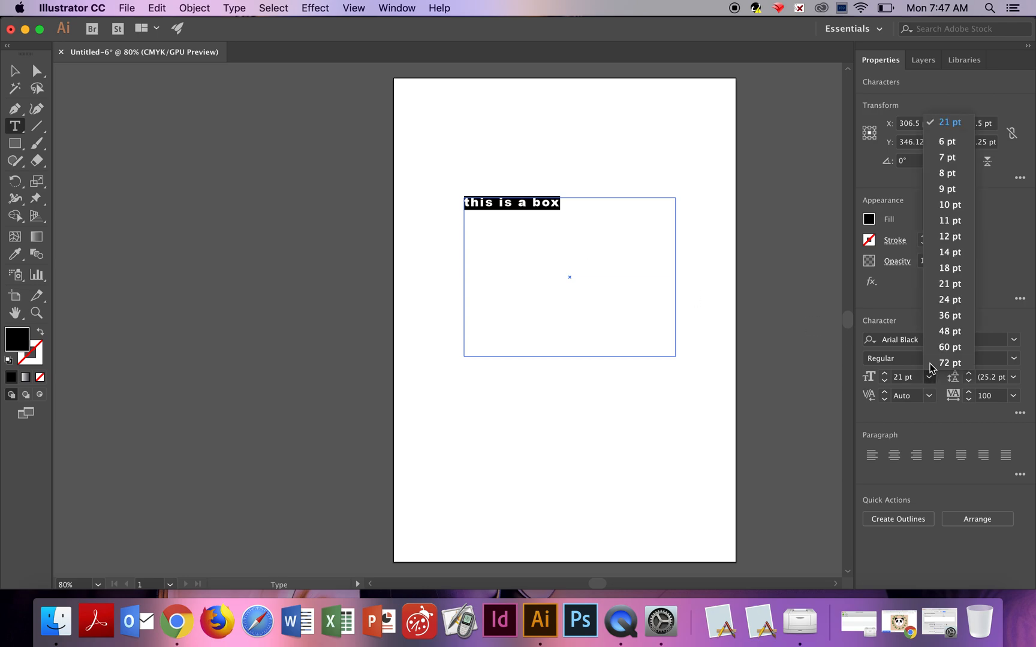
{"action": "left_click", "coordinate": [952, 322]}
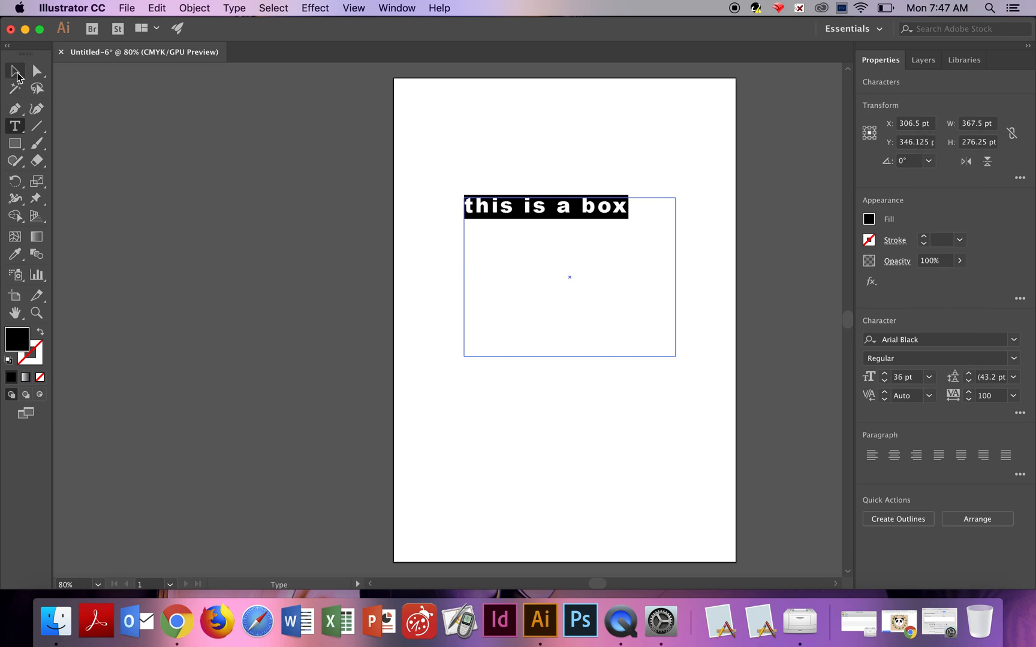
Try rotating the text frame freehand, then undo both rotations and deselect it.
{"action": "left_click", "coordinate": [17, 72]}
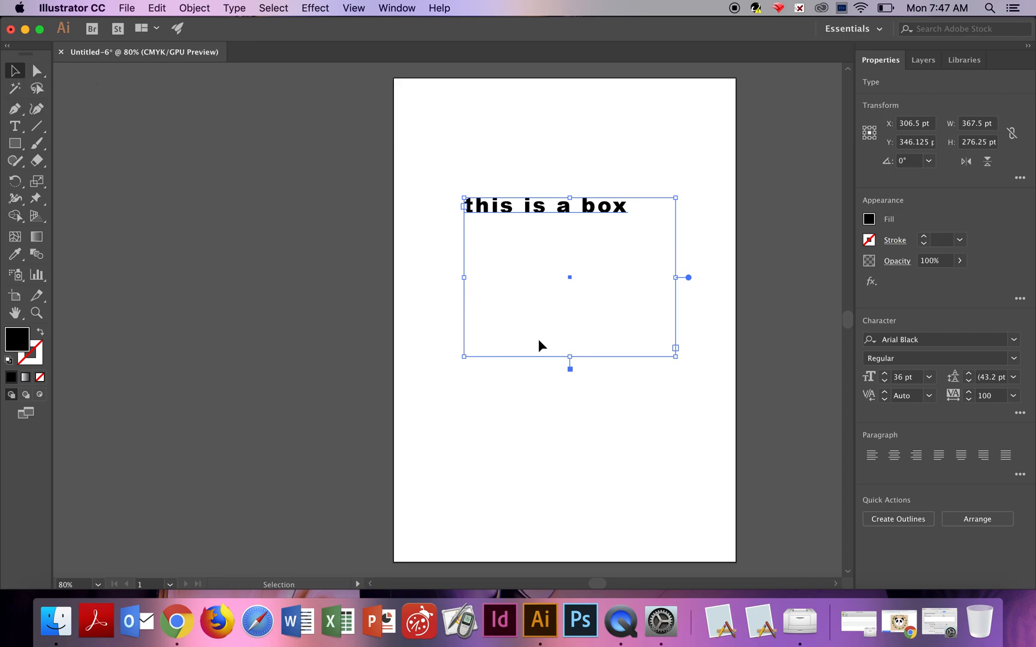
{"action": "left_click", "coordinate": [546, 407]}
{"action": "left_click", "coordinate": [599, 210]}
{"action": "left_click_drag", "start_coordinate": [573, 365], "coordinate": [621, 334]}
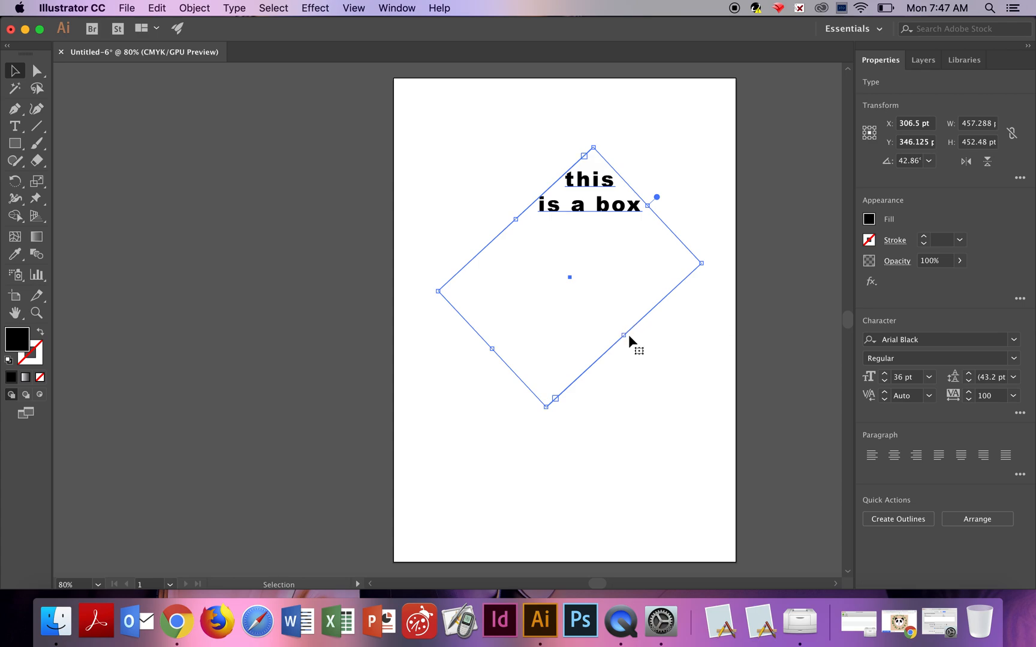
{"action": "left_click_drag", "start_coordinate": [630, 335], "coordinate": [624, 339]}
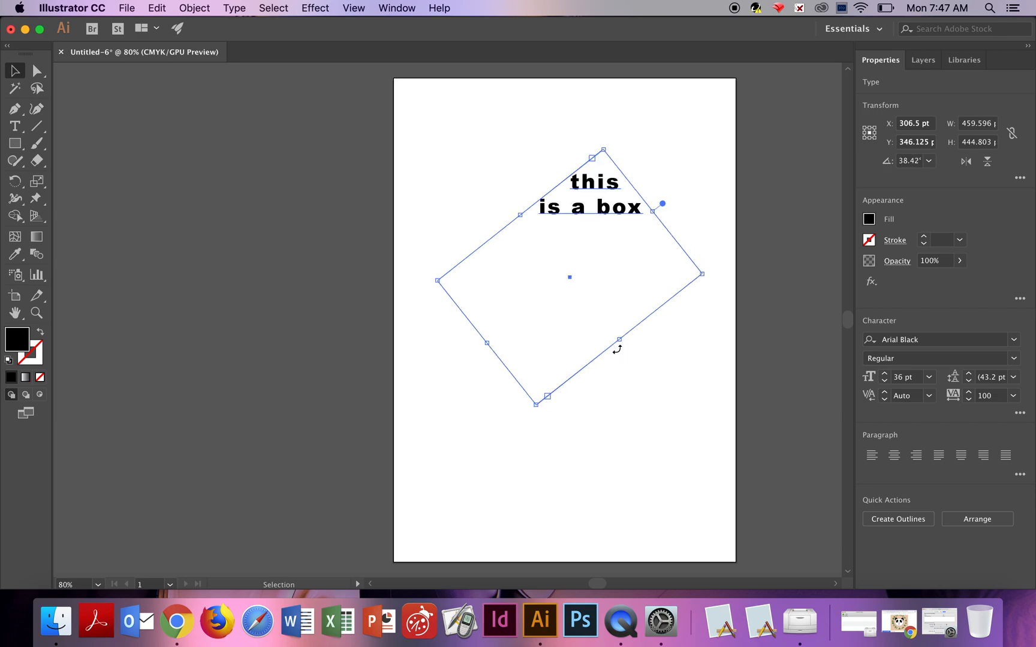
{"action": "key", "text": "super+z"}
{"action": "key", "text": "super+z"}
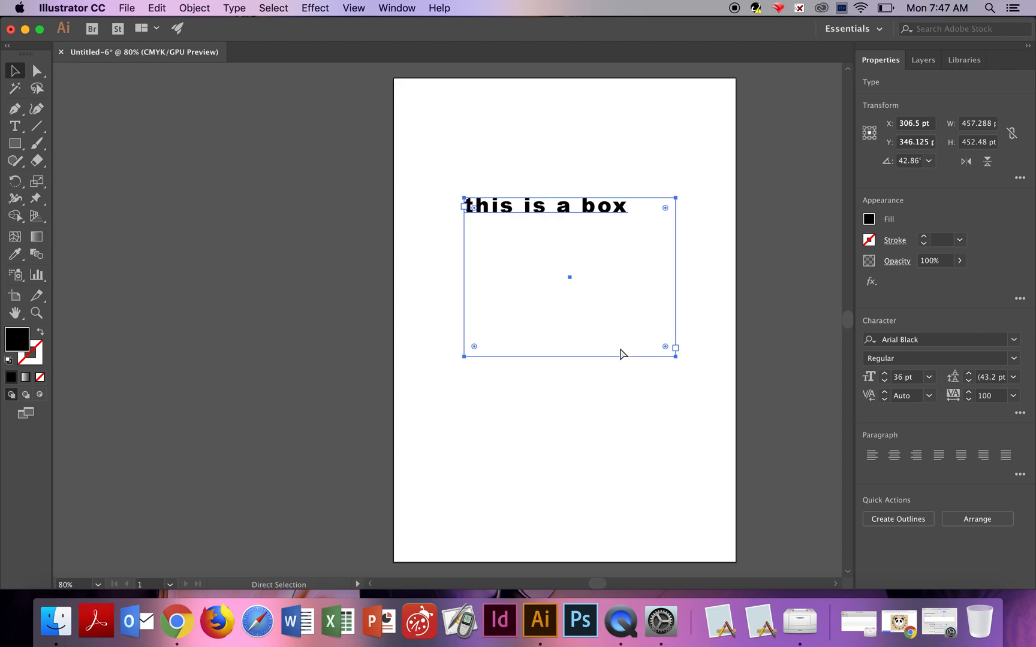
{"action": "left_click", "coordinate": [534, 387]}
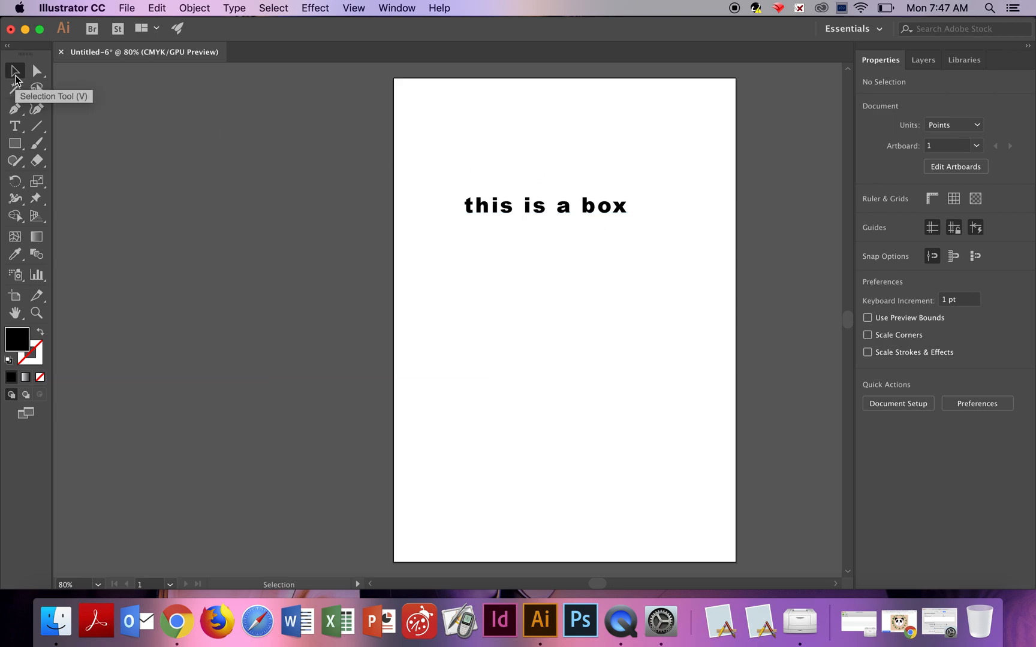
Open Shear for the text frame and preview shear angles of 59°, 16°, 286° and 41°.
{"action": "left_click", "coordinate": [517, 214]}
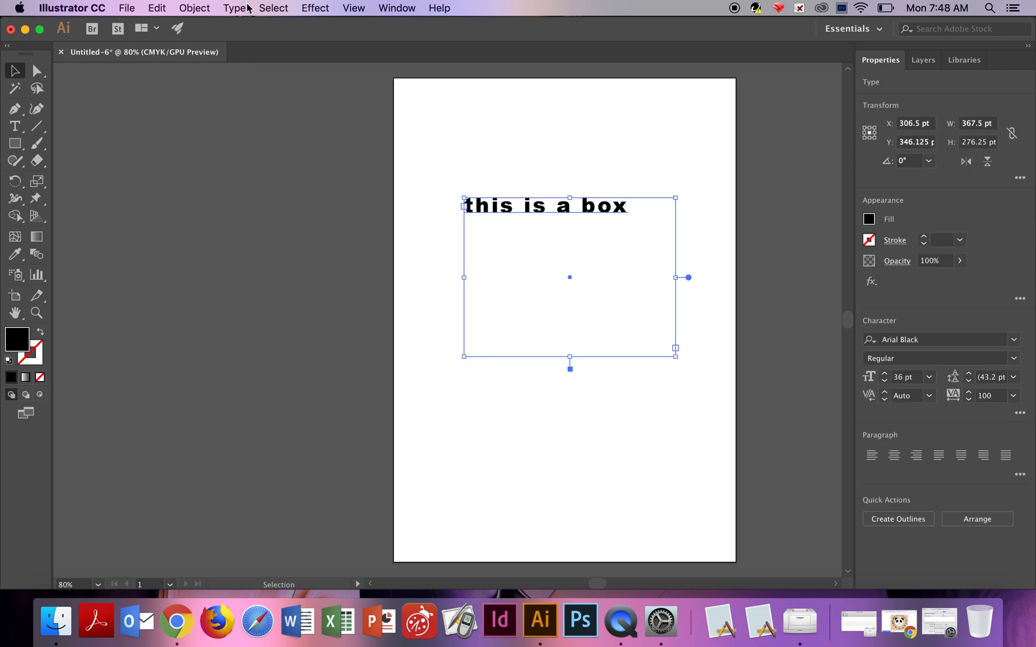
{"action": "left_click", "coordinate": [204, 10]}
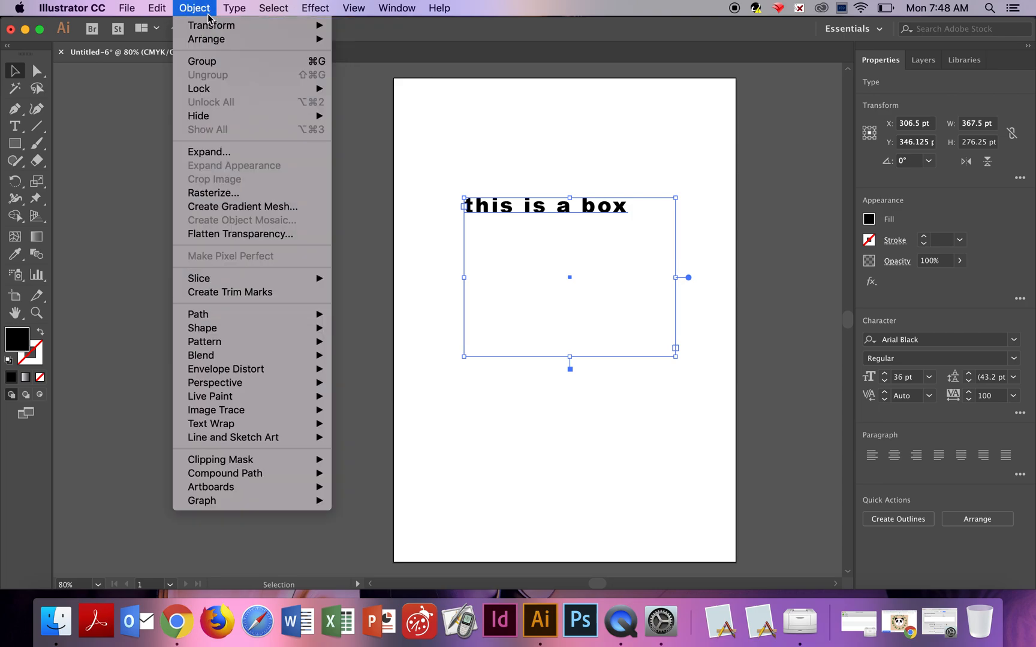
{"action": "mouse_move", "coordinate": [213, 26]}
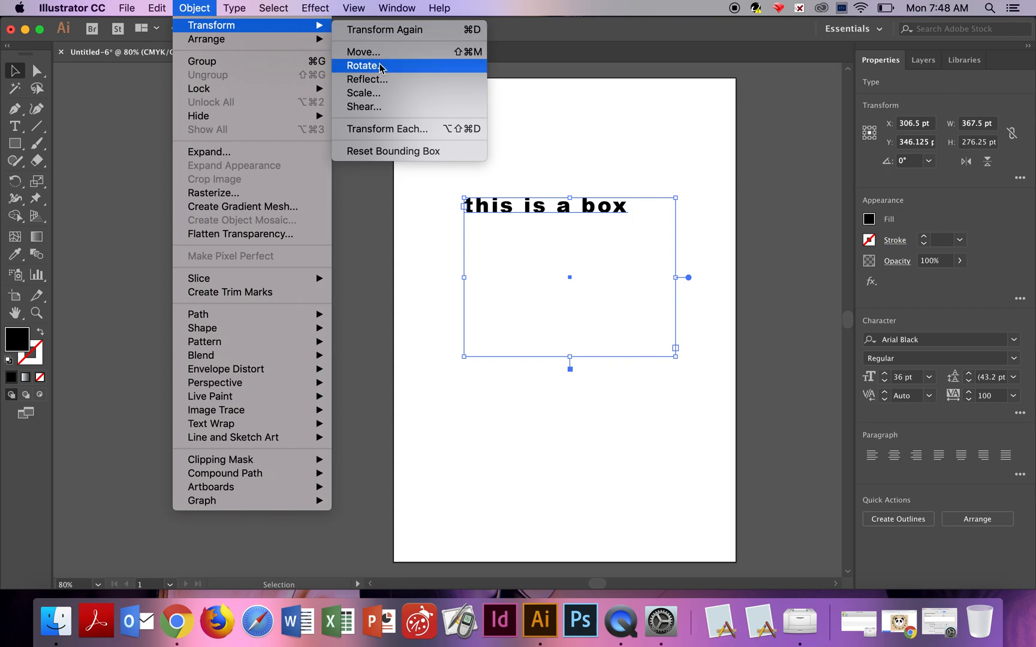
{"action": "left_click", "coordinate": [388, 108]}
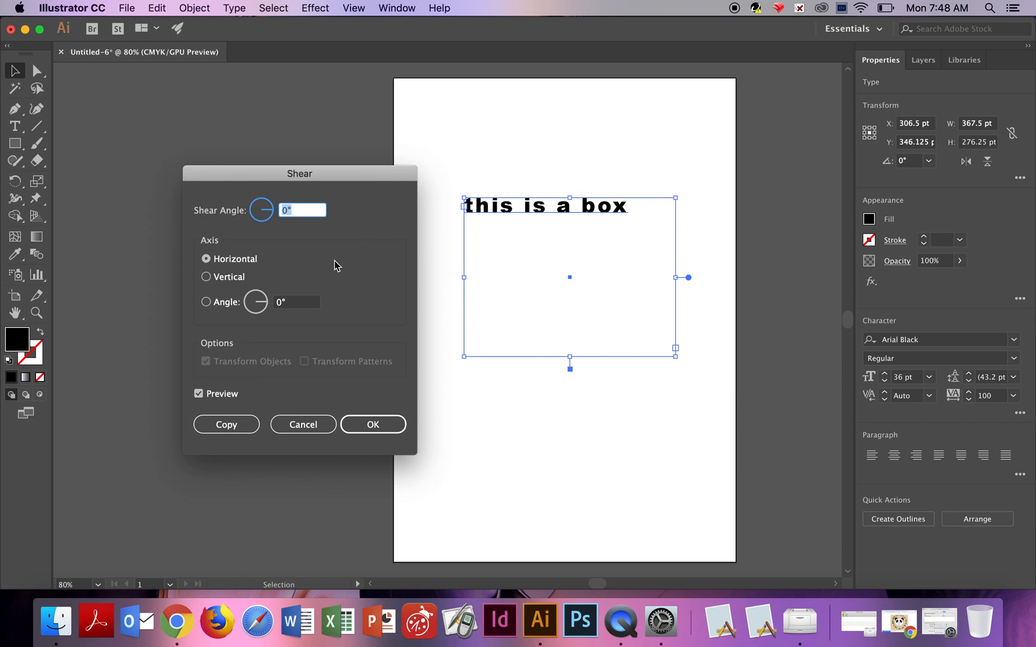
{"action": "left_click", "coordinate": [267, 202]}
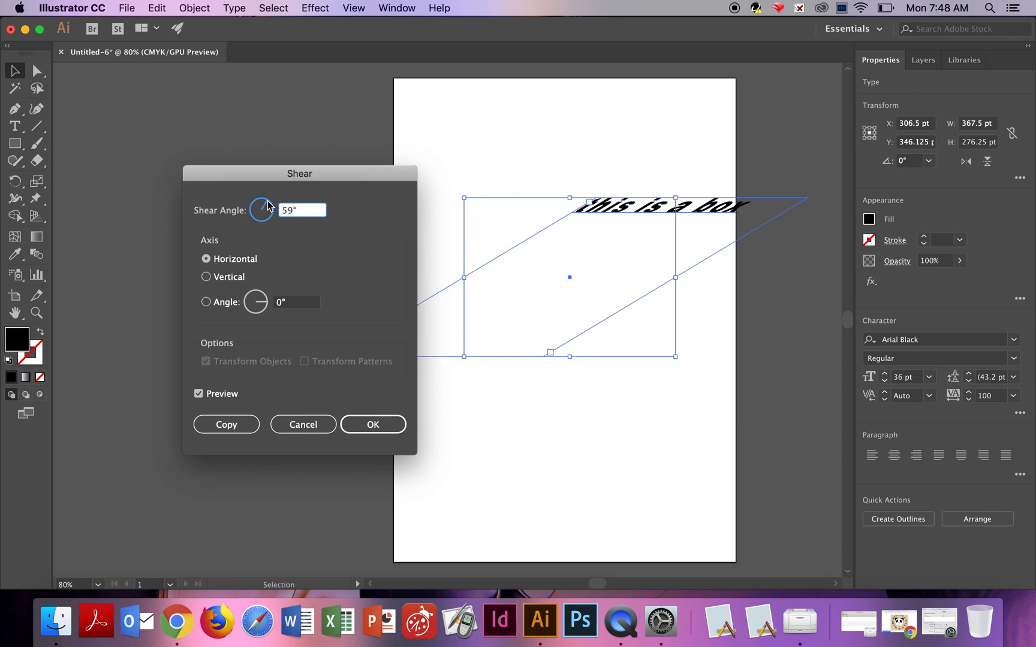
{"action": "left_click", "coordinate": [271, 206]}
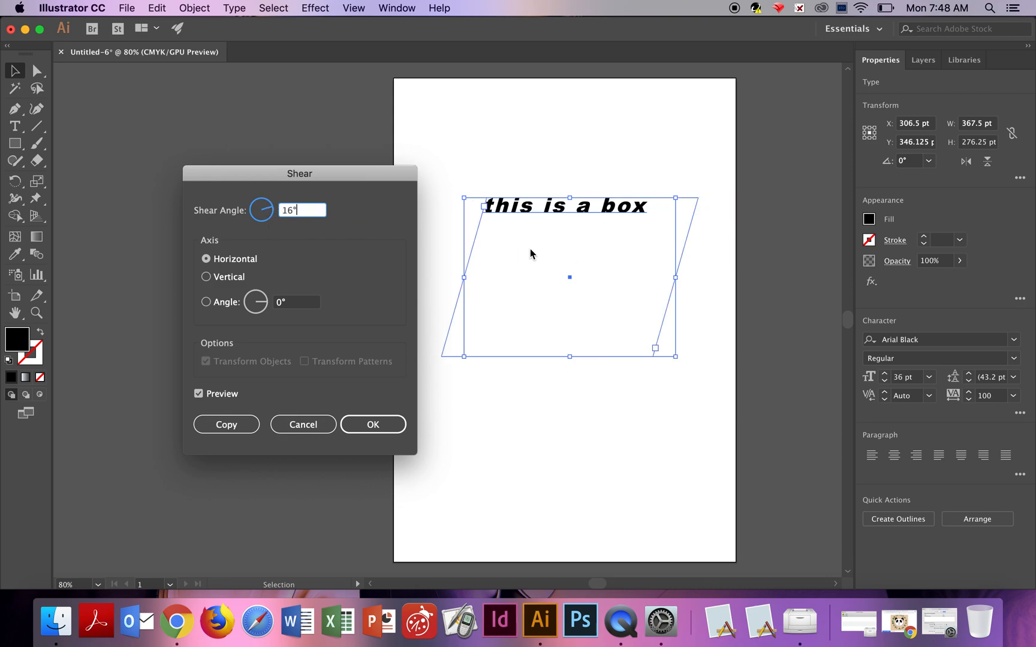
{"action": "left_click", "coordinate": [265, 221]}
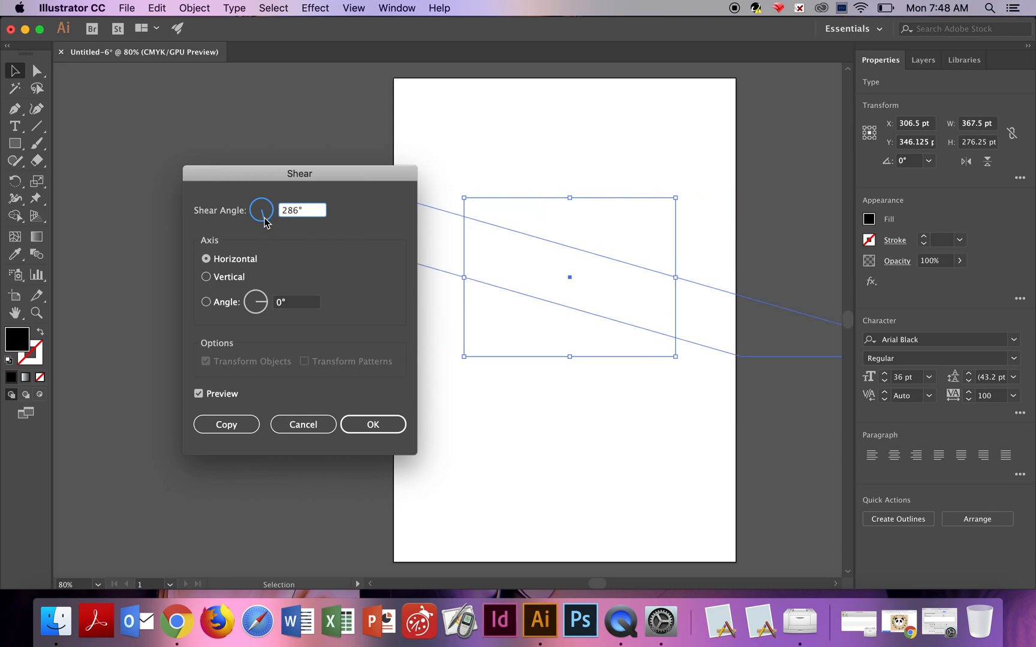
{"action": "left_click", "coordinate": [271, 214]}
{"action": "left_click", "coordinate": [272, 207]}
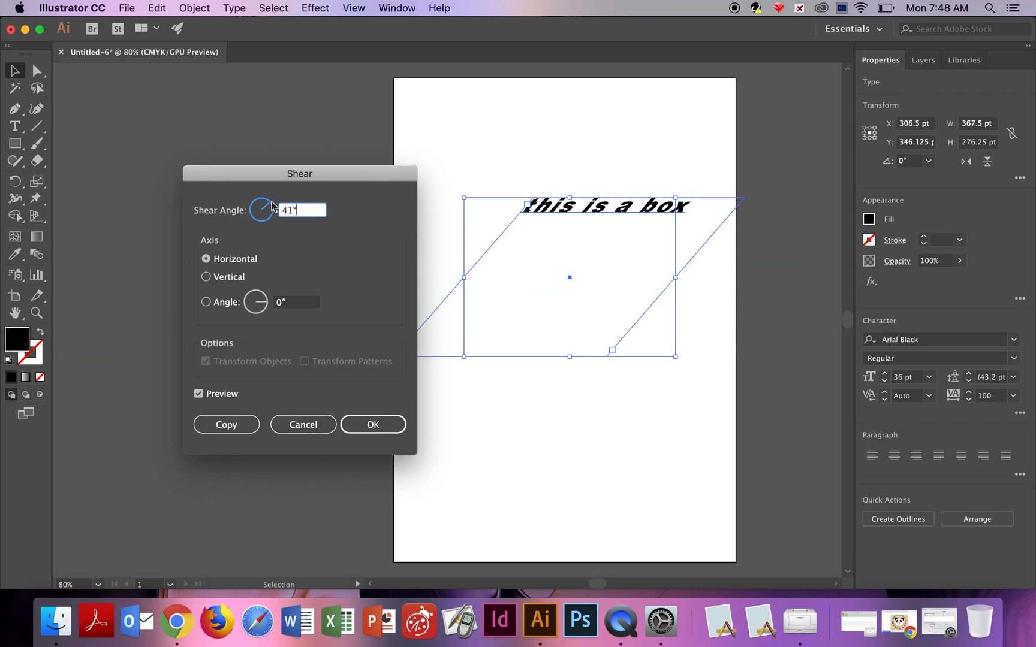
Preview vertical, horizontal and custom axis angles of 274°, 326° and 31°, then cancel the shear.
{"action": "left_click", "coordinate": [207, 277]}
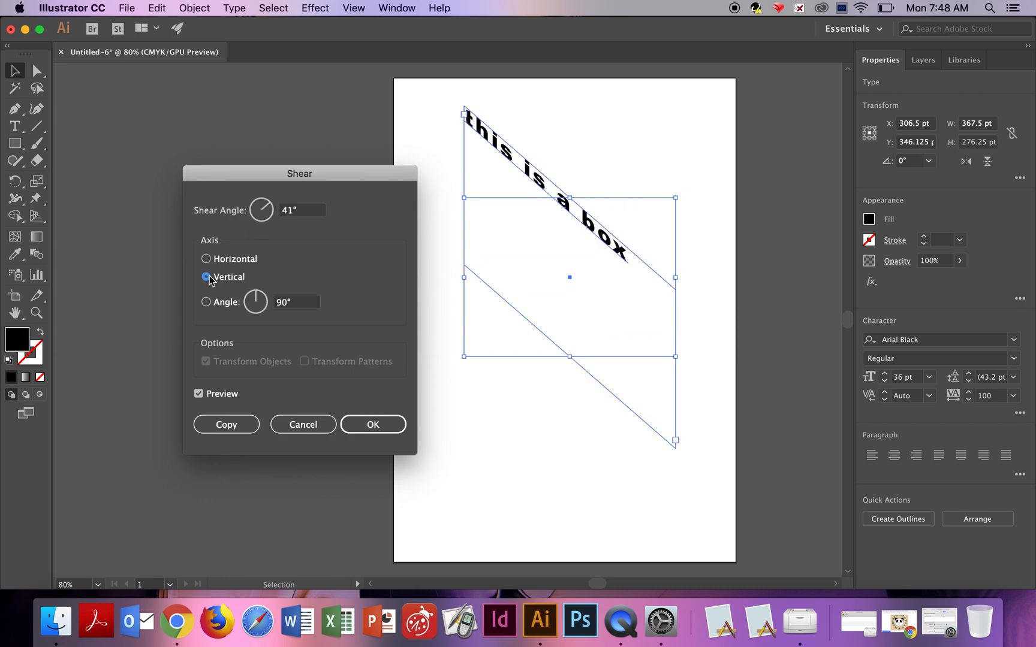
{"action": "left_click", "coordinate": [206, 259]}
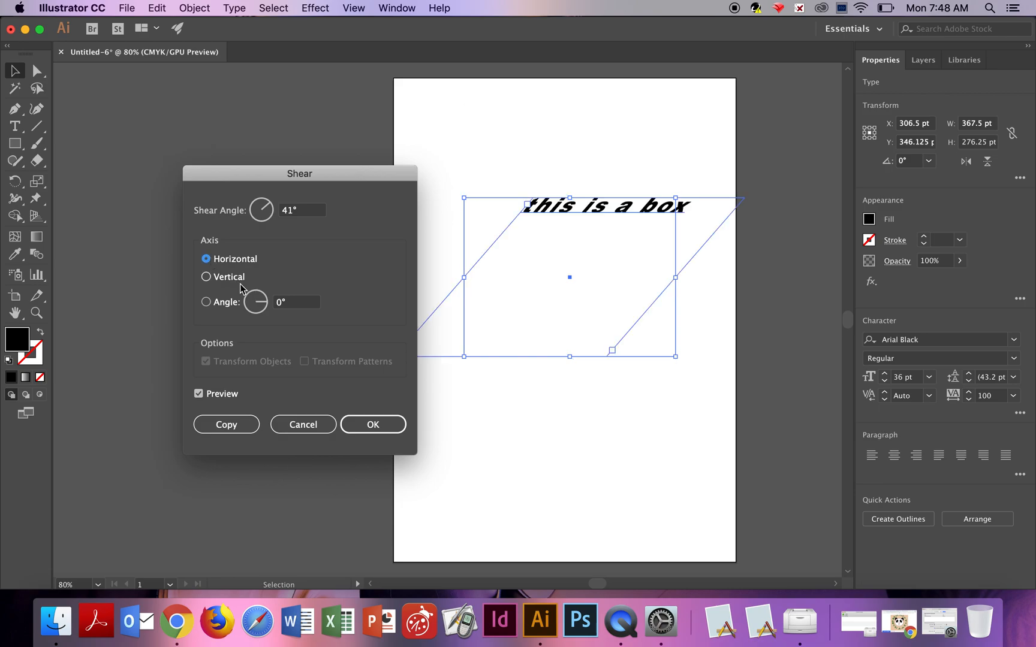
{"action": "left_click", "coordinate": [206, 302]}
{"action": "left_click", "coordinate": [258, 315]}
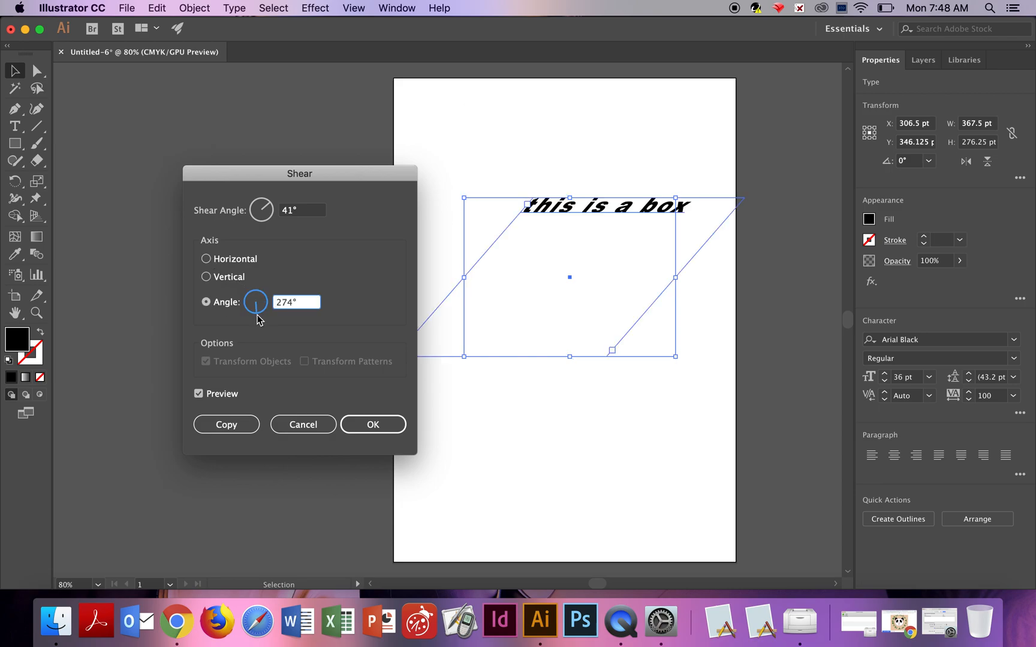
{"action": "left_click", "coordinate": [262, 310]}
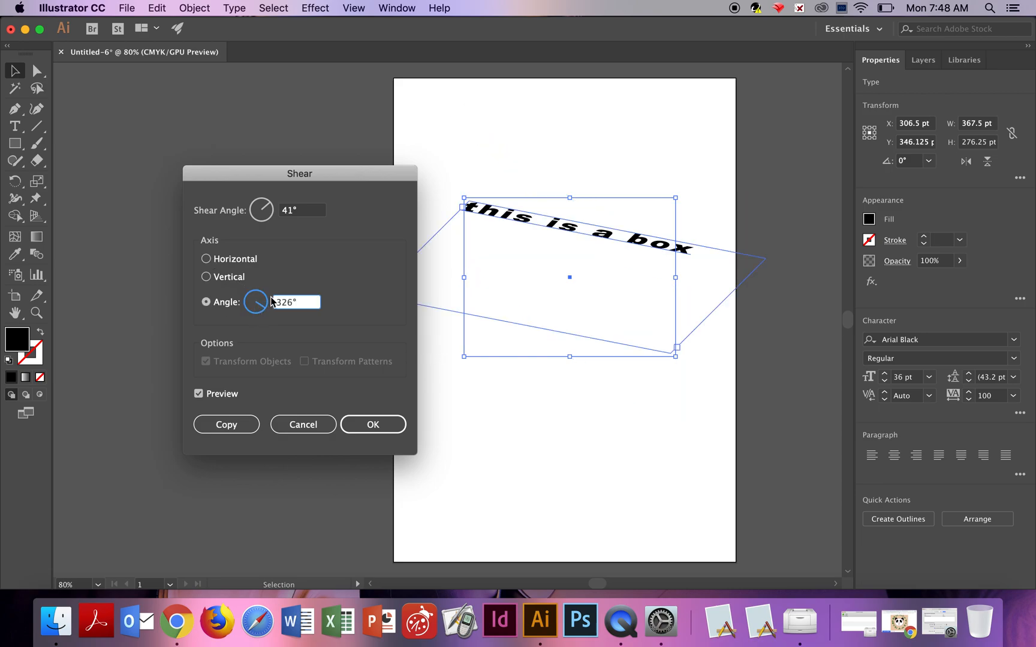
{"action": "left_click", "coordinate": [266, 296]}
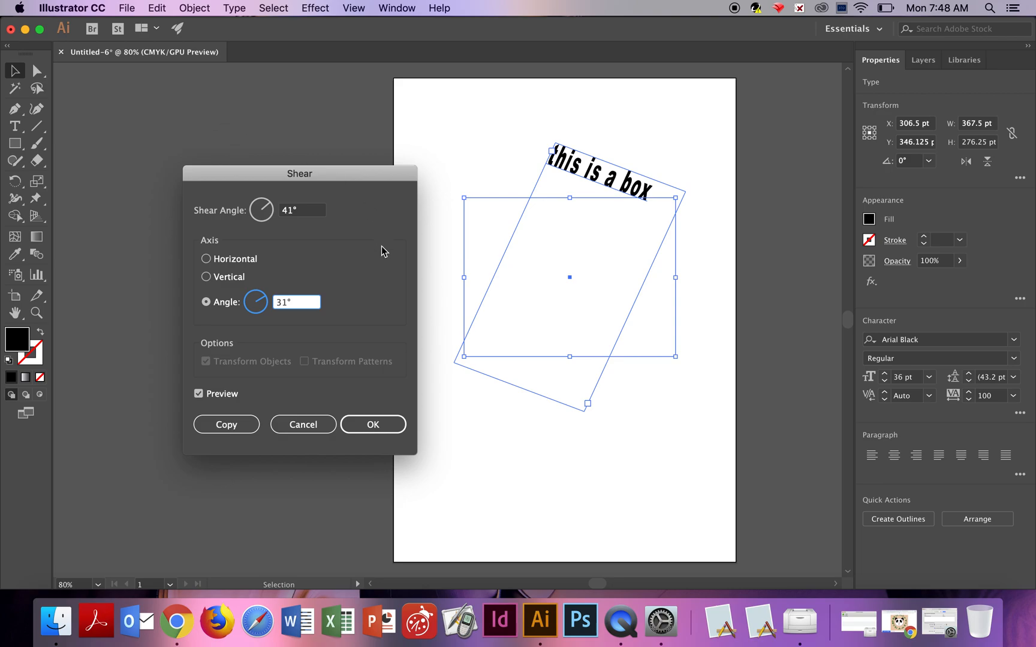
{"action": "left_click", "coordinate": [311, 422]}
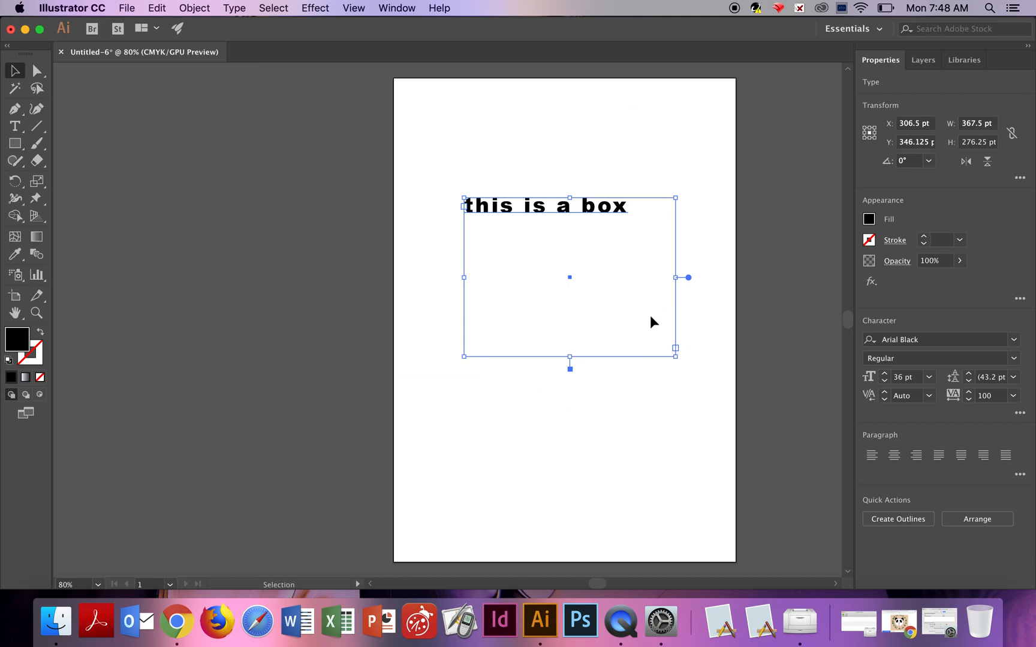
Pick the Area Type Tool, then switch to selection and delete the 'this is a box' text frame.
{"action": "left_click", "coordinate": [24, 136]}
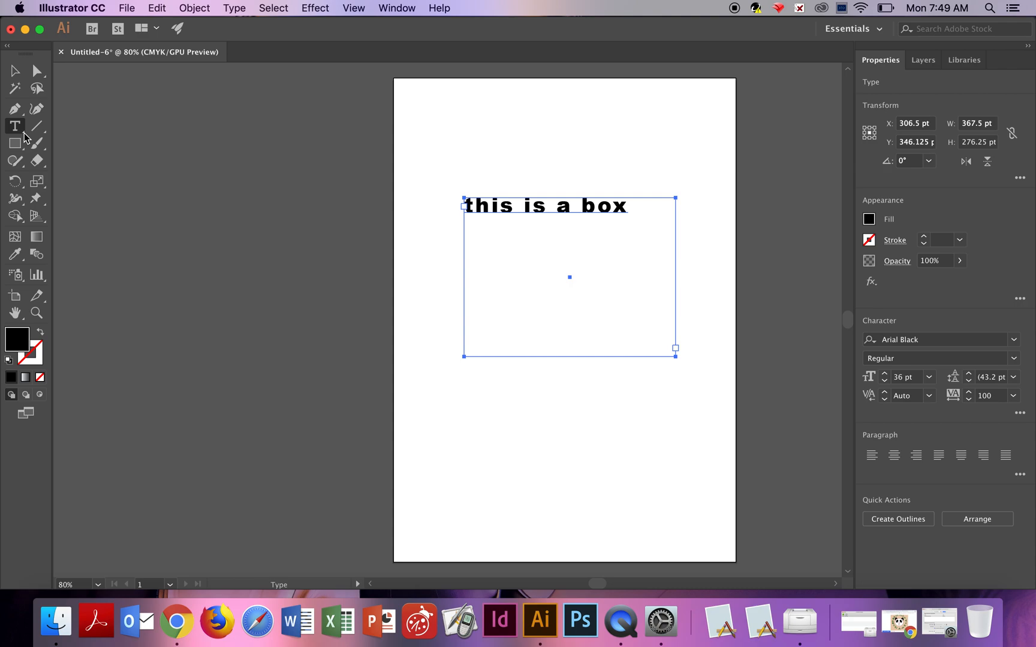
{"action": "left_click", "coordinate": [24, 133]}
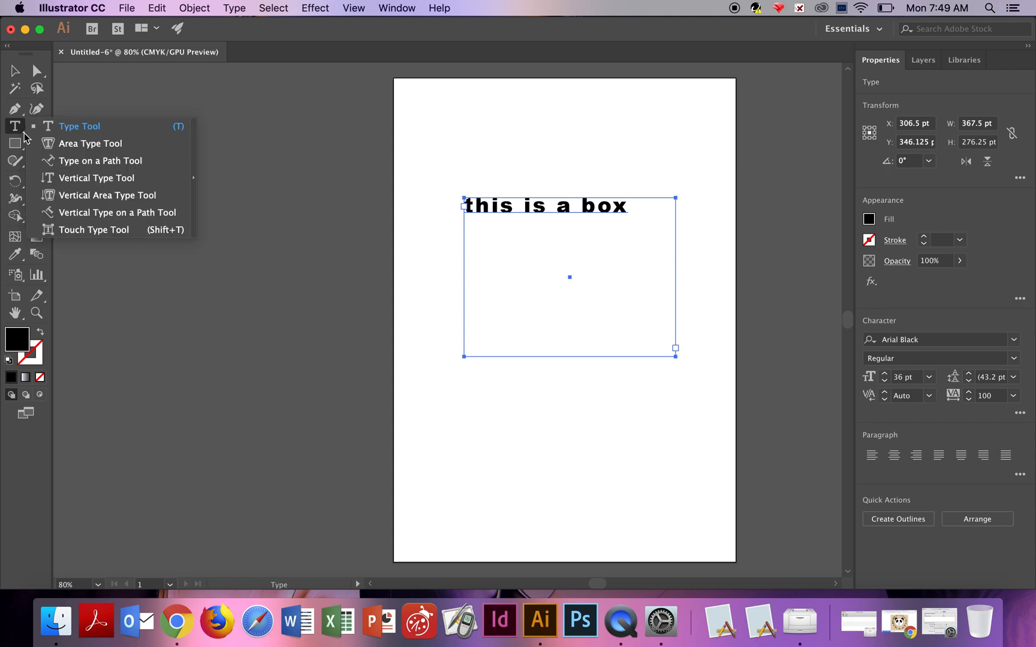
{"action": "left_click", "coordinate": [142, 144]}
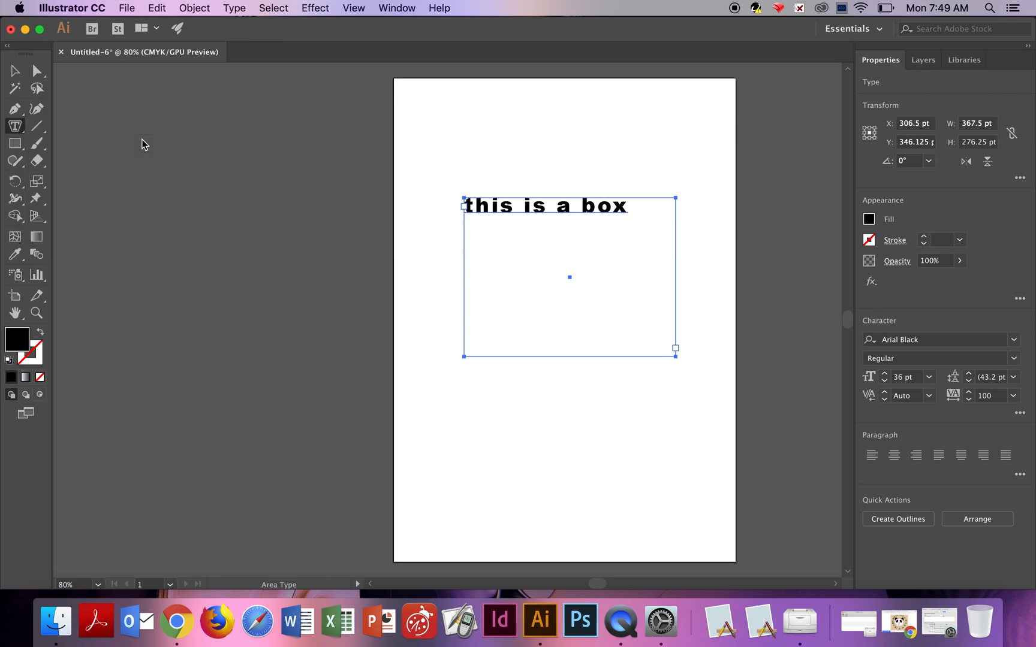
{"action": "left_click", "coordinate": [17, 71]}
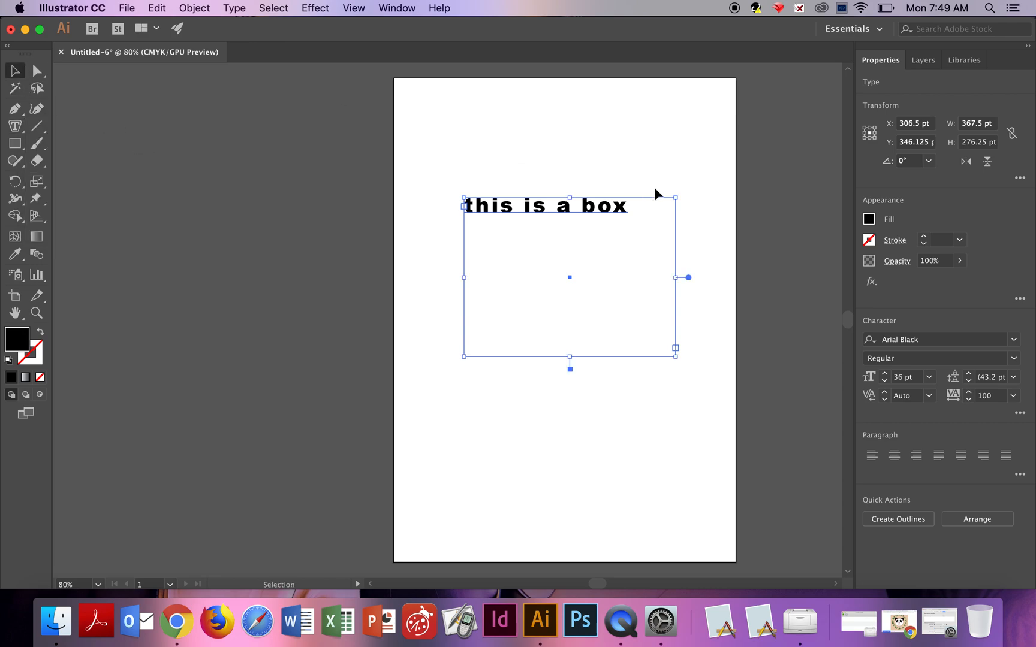
{"action": "key", "text": "Delete"}
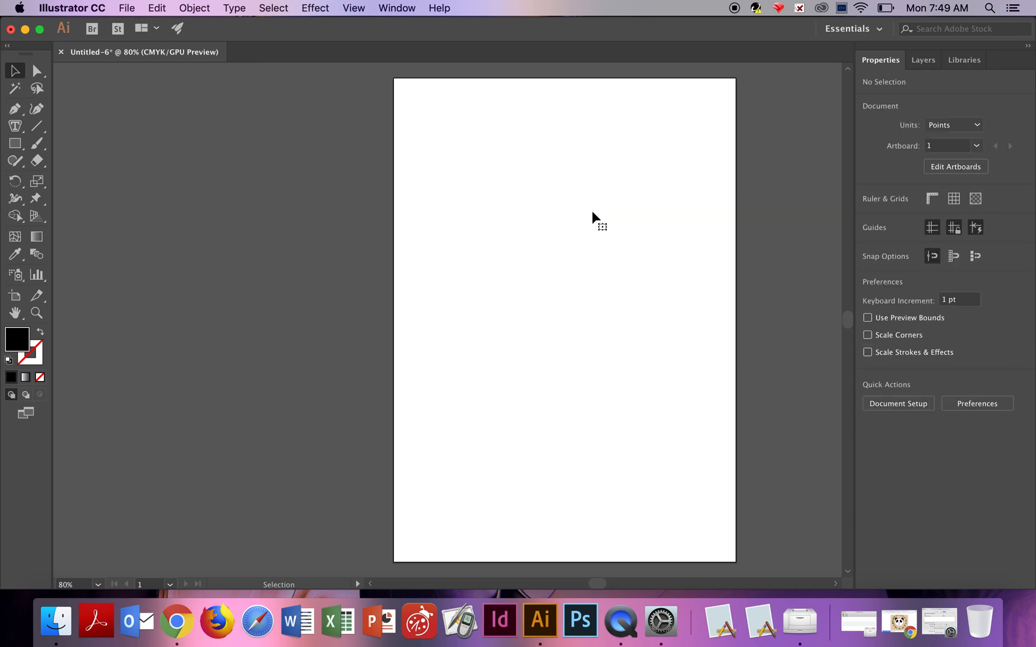
Draw a star about 400 pt wide with the Star Tool.
{"action": "left_click", "coordinate": [21, 146]}
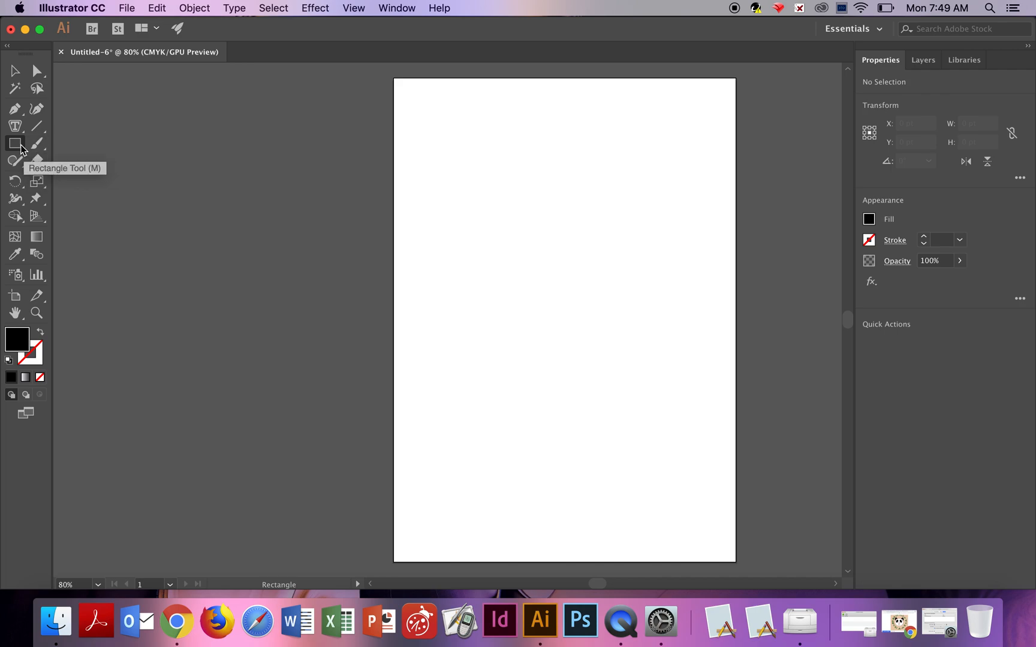
{"action": "left_click", "coordinate": [20, 146]}
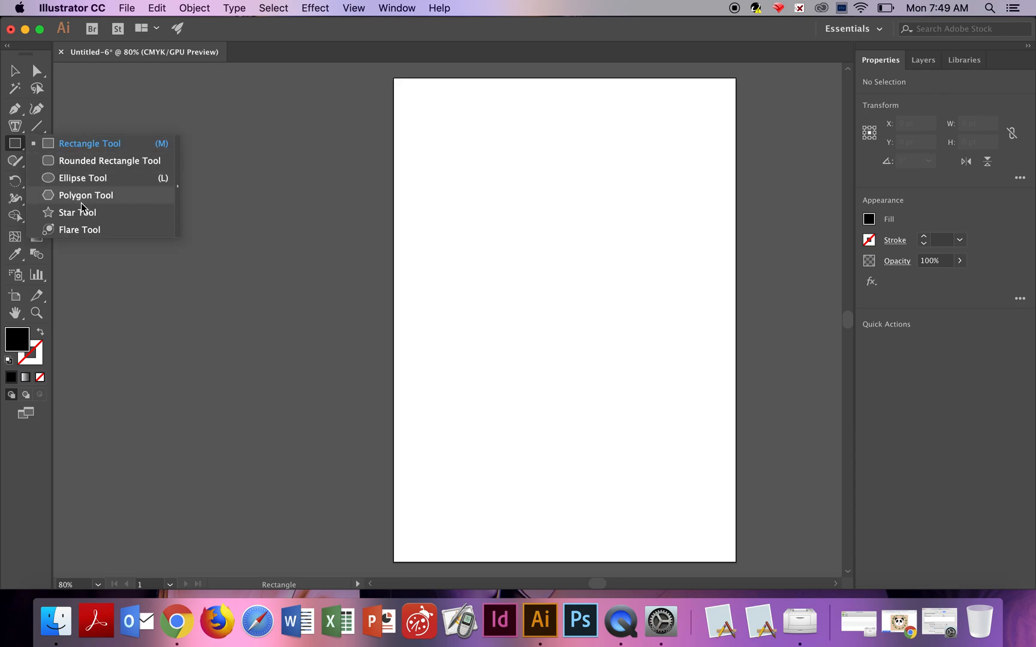
{"action": "left_click", "coordinate": [90, 214]}
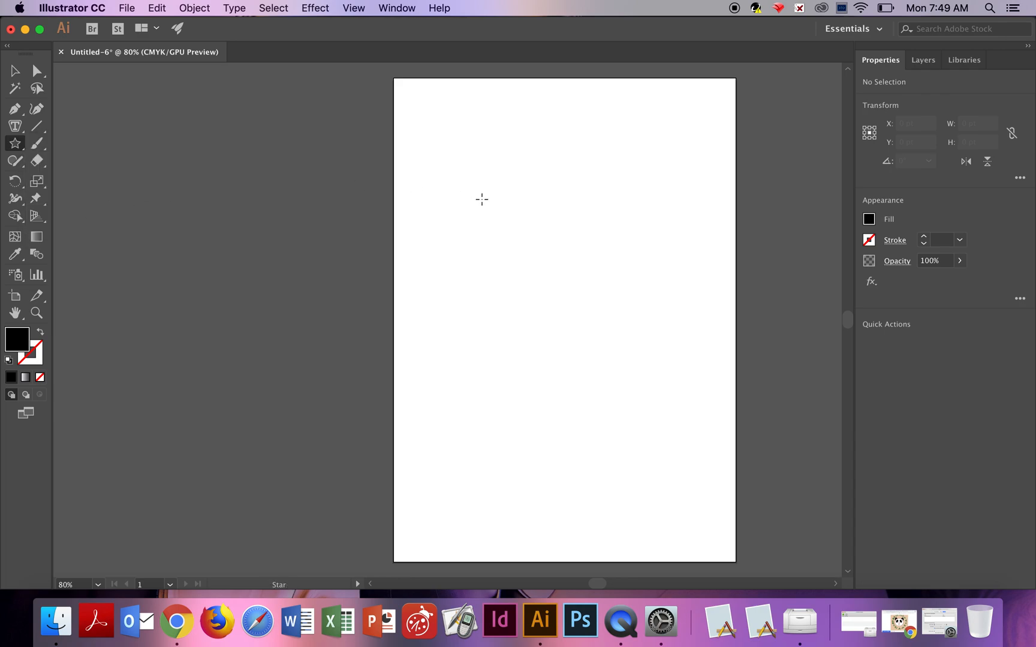
{"action": "left_click_drag", "start_coordinate": [472, 181], "coordinate": [548, 274]}
{"action": "key", "text": "v"}
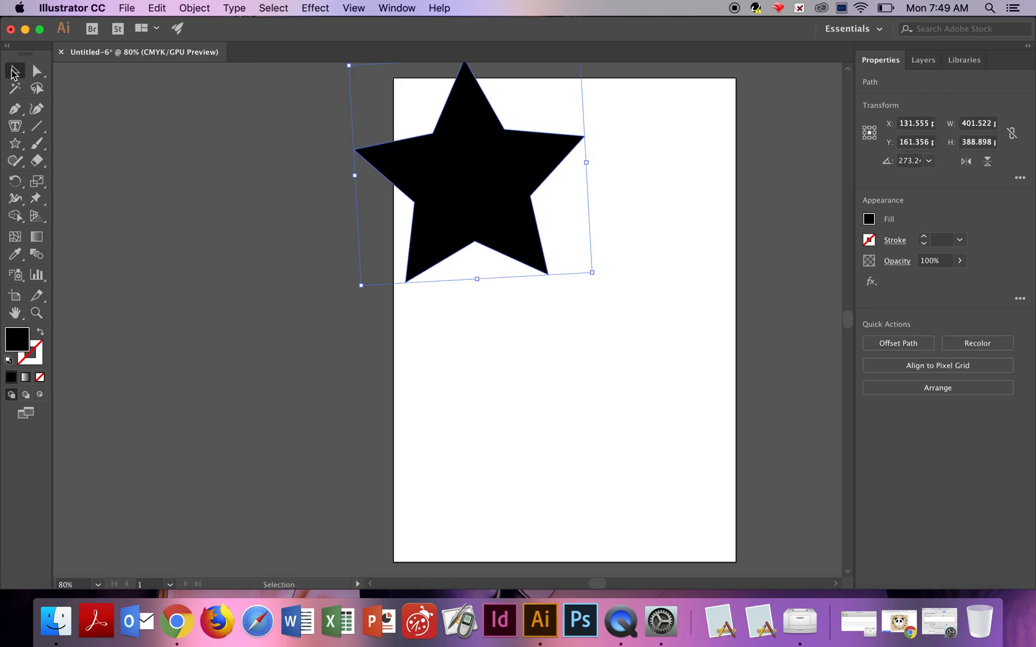
Move the star onto the page, duplicate it by dragging a copy, and delete the surplus copies.
{"action": "left_click_drag", "start_coordinate": [479, 123], "coordinate": [551, 234]}
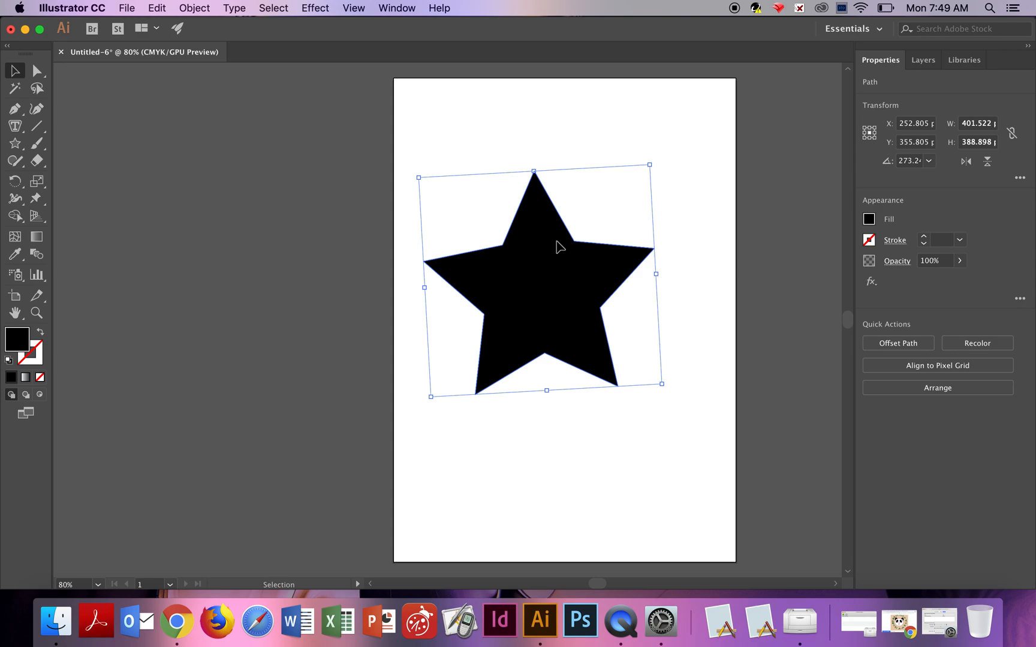
{"action": "left_click_drag", "start_coordinate": [557, 242], "coordinate": [482, 145]}
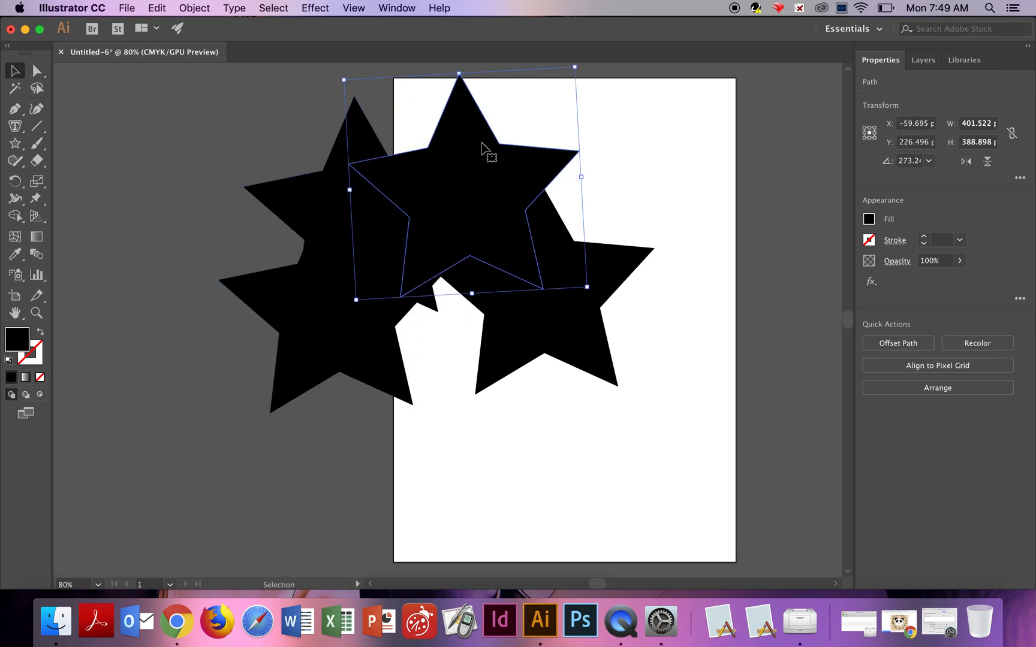
{"action": "key", "text": "Delete"}
{"action": "left_click", "coordinate": [366, 208]}
{"action": "key", "text": "Delete"}
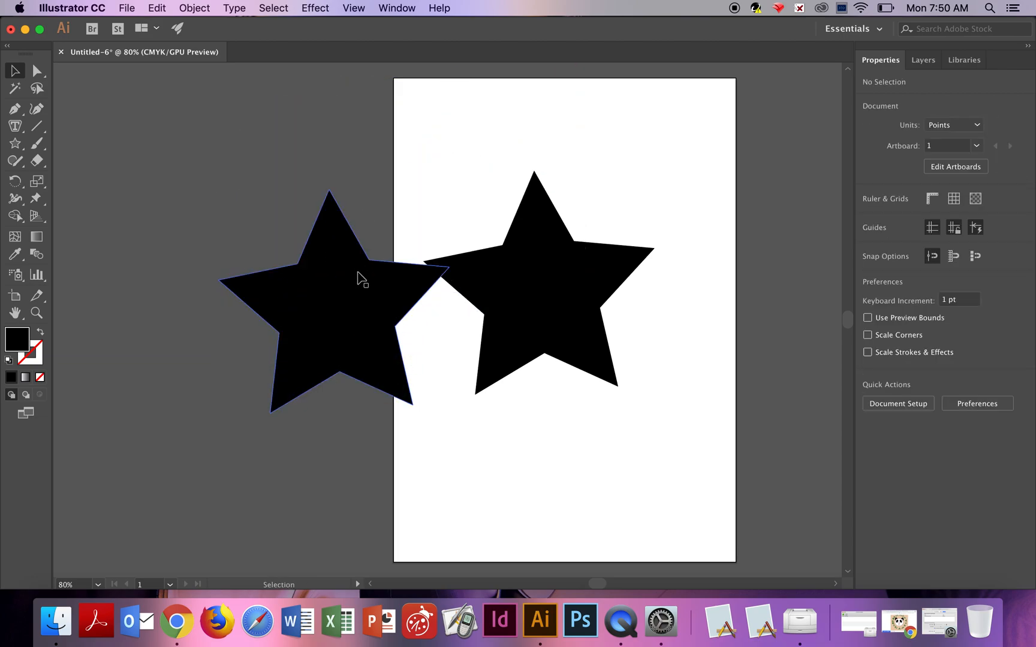
Reposition the two stars so one sits left of the page and the other on the page.
{"action": "left_click_drag", "start_coordinate": [336, 276], "coordinate": [202, 246]}
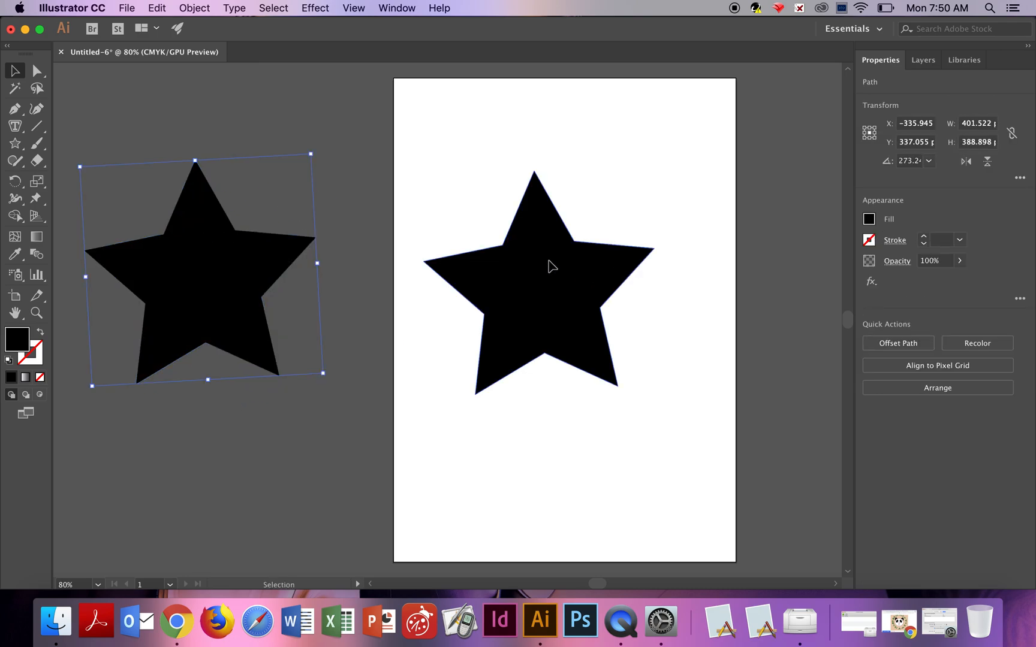
{"action": "left_click_drag", "start_coordinate": [550, 267], "coordinate": [535, 223]}
{"action": "left_click_drag", "start_coordinate": [243, 261], "coordinate": [335, 259]}
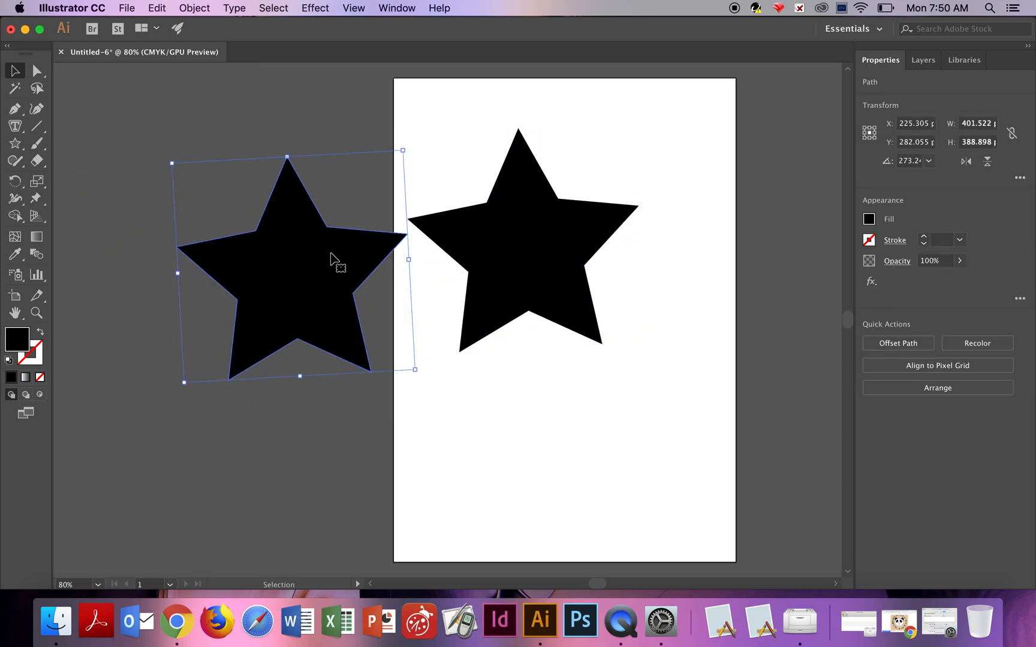
Try to place area type inside the star on the page by clicking its interior.
{"action": "left_click", "coordinate": [521, 233]}
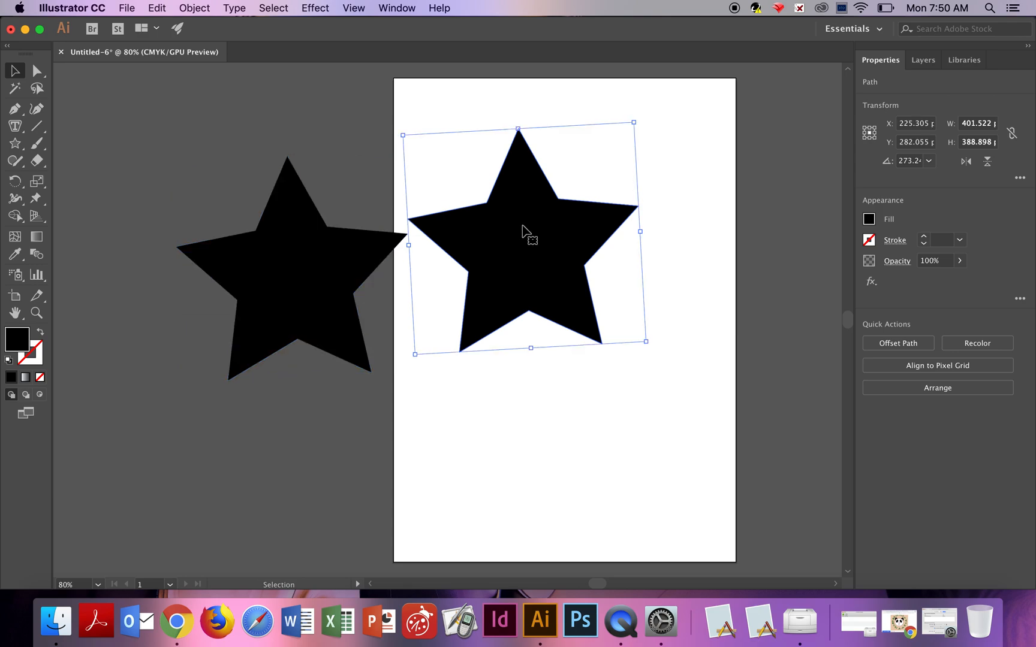
{"action": "left_click", "coordinate": [16, 129]}
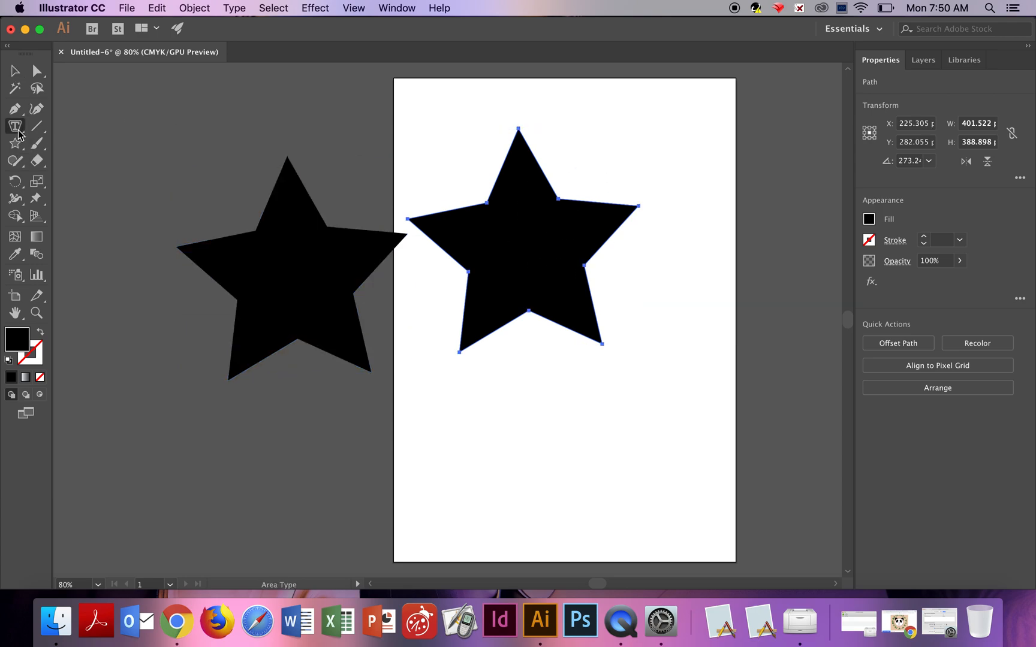
{"action": "left_click", "coordinate": [532, 255]}
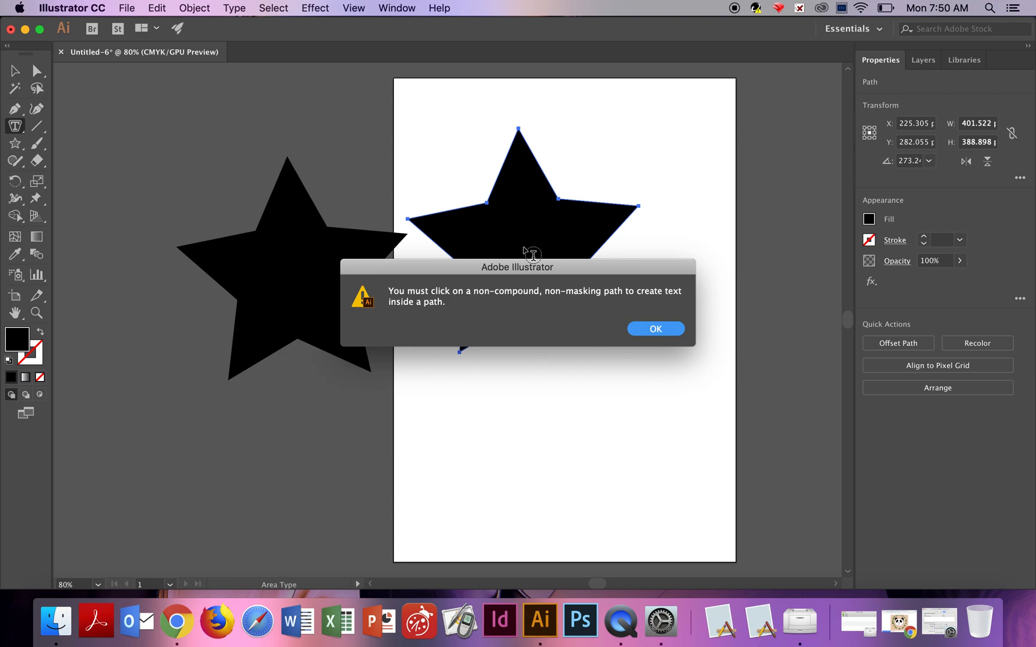
{"action": "key", "text": "Return"}
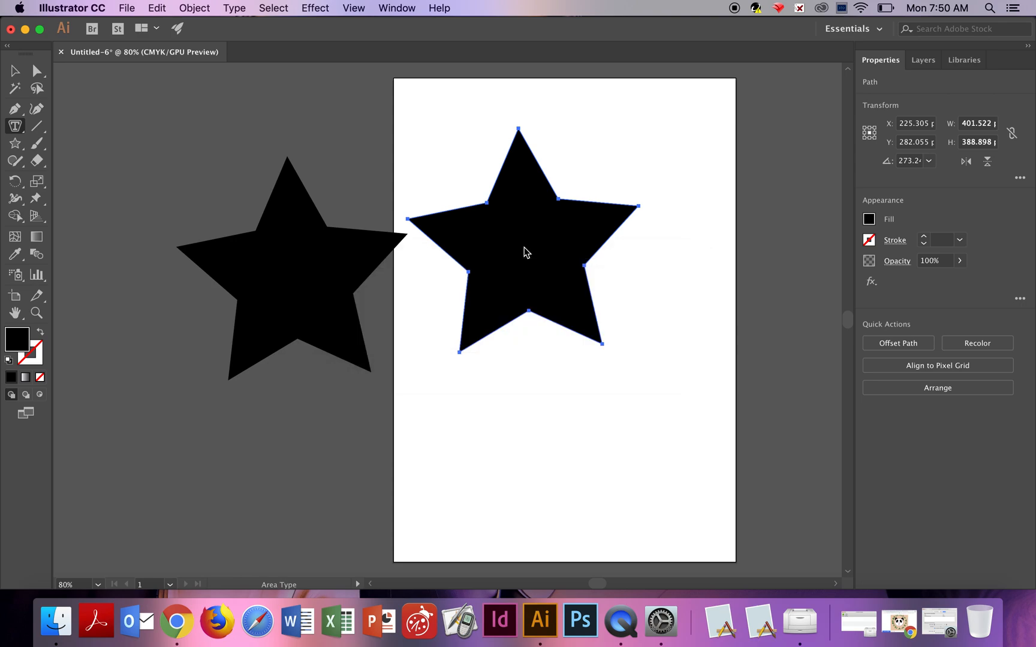
{"action": "left_click", "coordinate": [526, 253]}
{"action": "key", "text": "Return"}
{"action": "left_click", "coordinate": [525, 250]}
{"action": "key", "text": "Return"}
Convert the star on the page into an area type frame by clicking its outline and type "star shape".
{"action": "left_click", "coordinate": [554, 191]}
{"action": "key", "text": "BackSpace"}
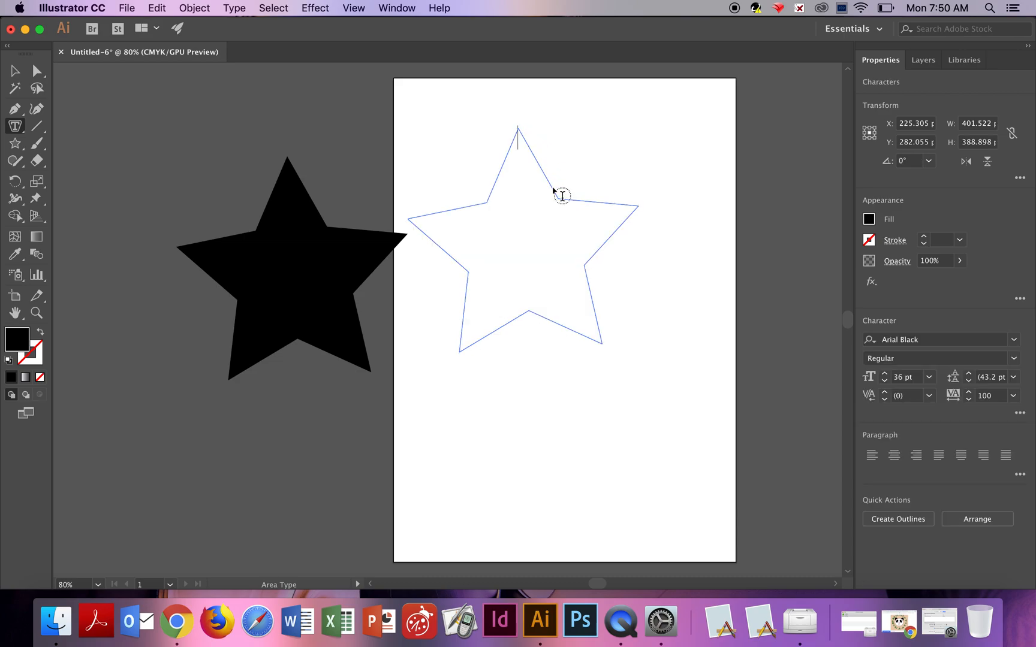
{"action": "type", "text": "star shape"}
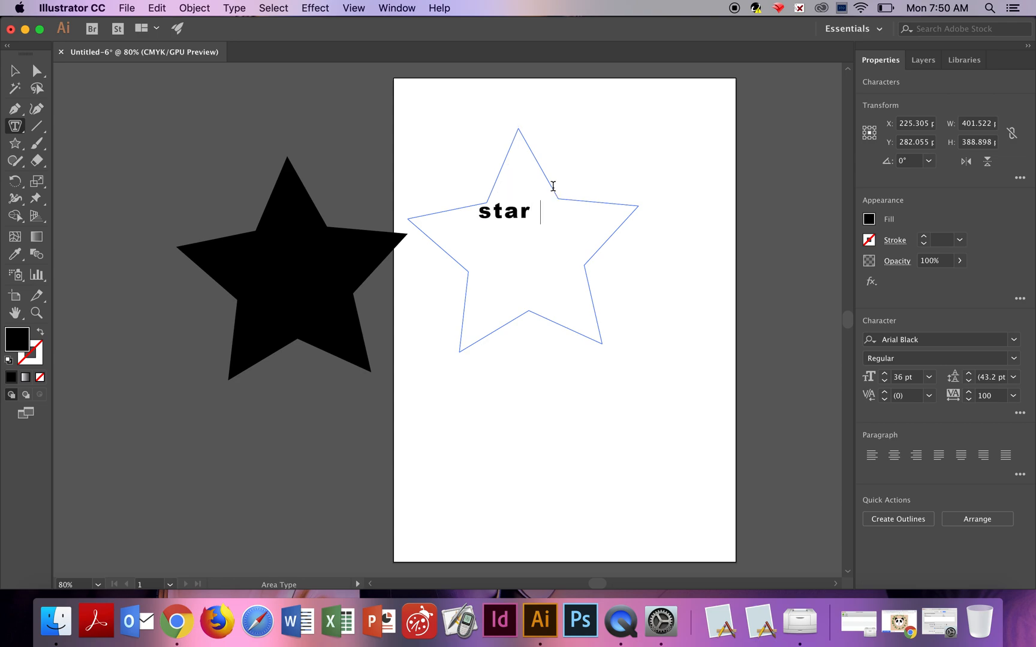
Select the star's text and set its font size to 12 pt.
{"action": "left_click_drag", "start_coordinate": [619, 211], "coordinate": [457, 211]}
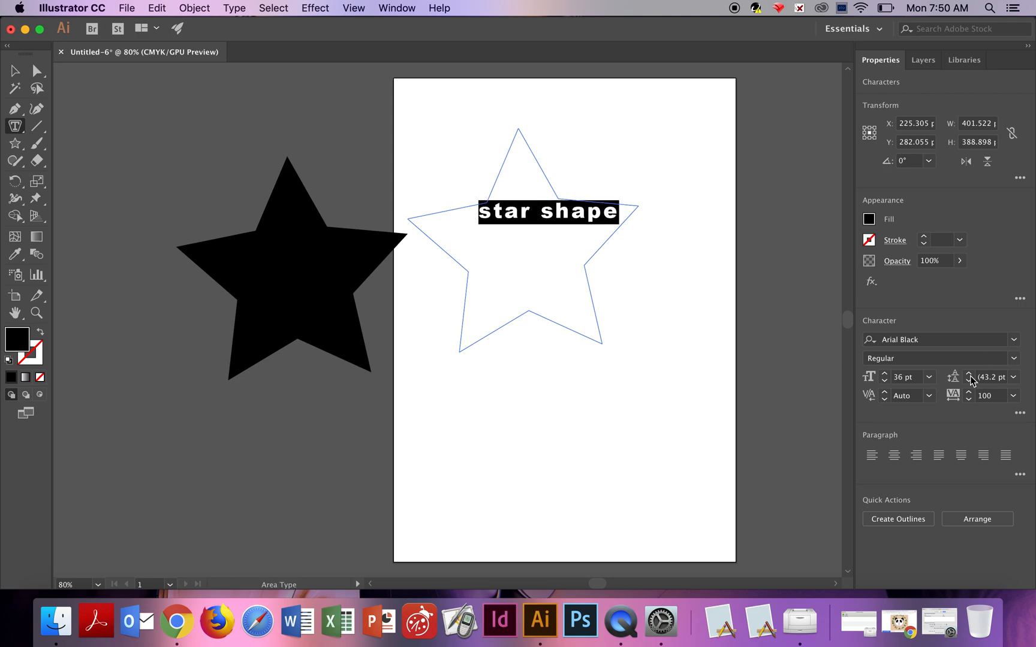
{"action": "left_click", "coordinate": [928, 377]}
{"action": "left_click", "coordinate": [952, 236]}
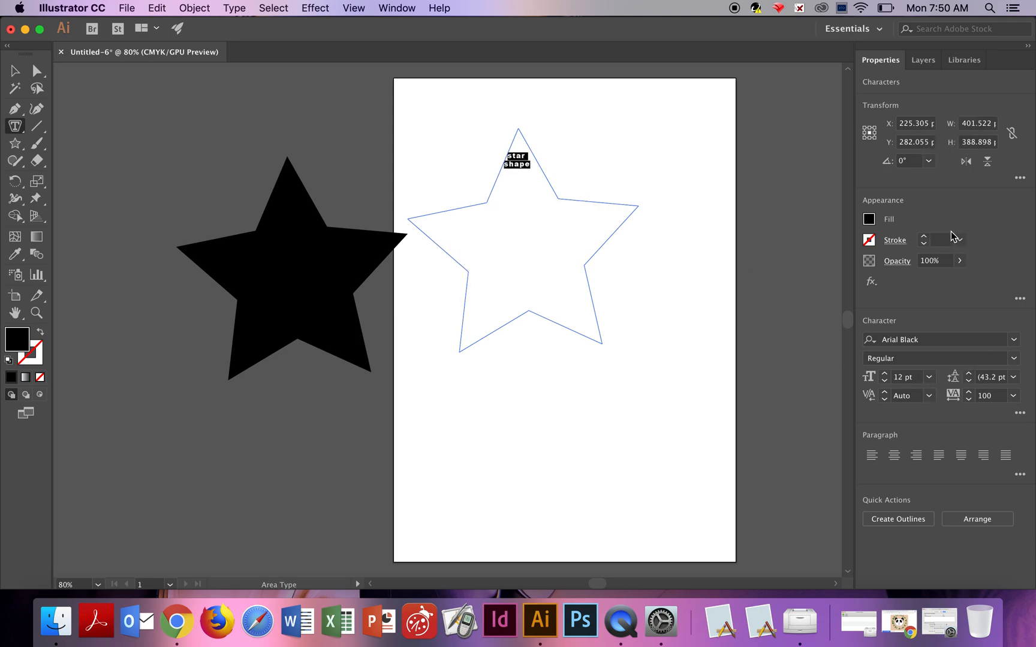
Add a long string of random filler characters after the existing star text.
{"action": "left_click", "coordinate": [540, 176]}
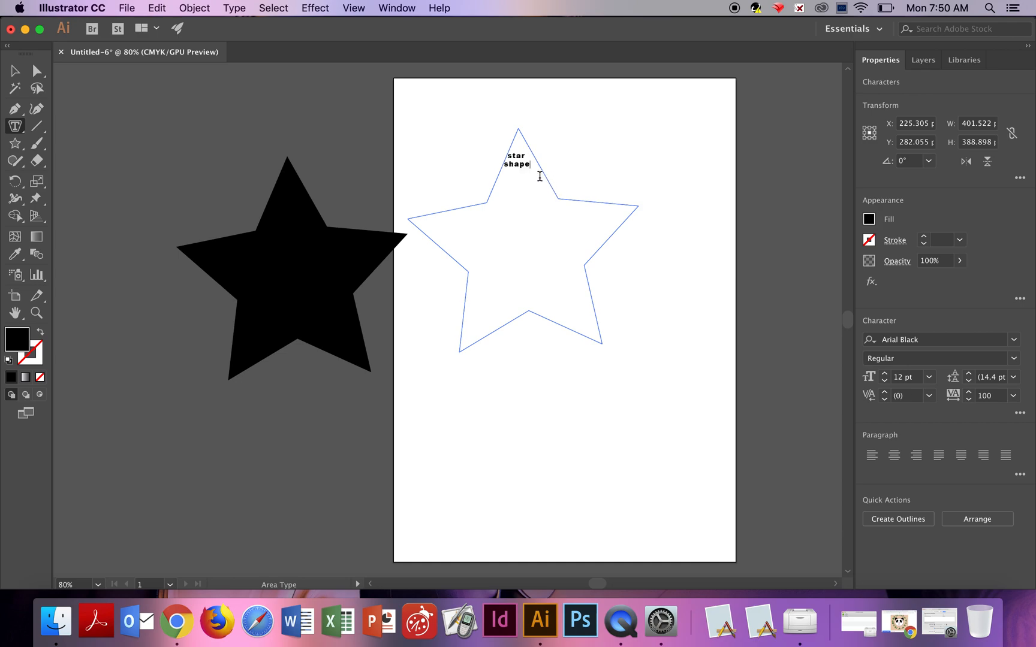
{"action": "type", "text": ";l-jah-f;gkhj'alr-shg'lkhslgh'ld-hjf"}
{"action": "type", "text": "g'ljhda'lghhfhfhfhfhfh-"}
{"action": "type", "text": "fhfhfhfhf"}
{"action": "type", "text": "hfhfhfhfh"}
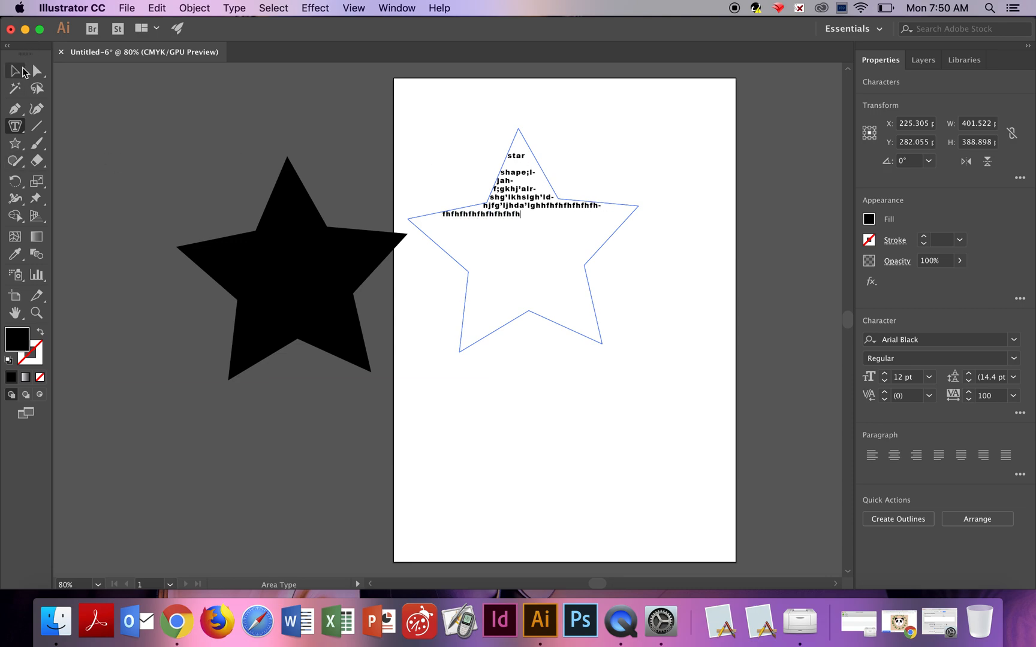
Select all the text in the star frame and change its fill colour to white.
{"action": "left_click_drag", "start_coordinate": [538, 218], "coordinate": [504, 146]}
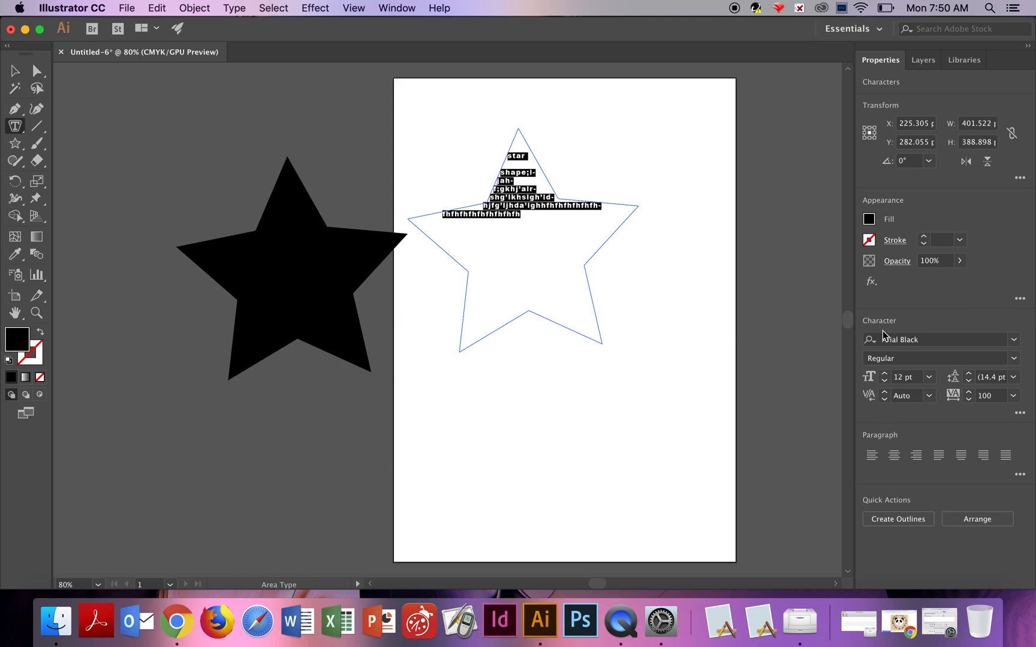
{"action": "left_click", "coordinate": [874, 217]}
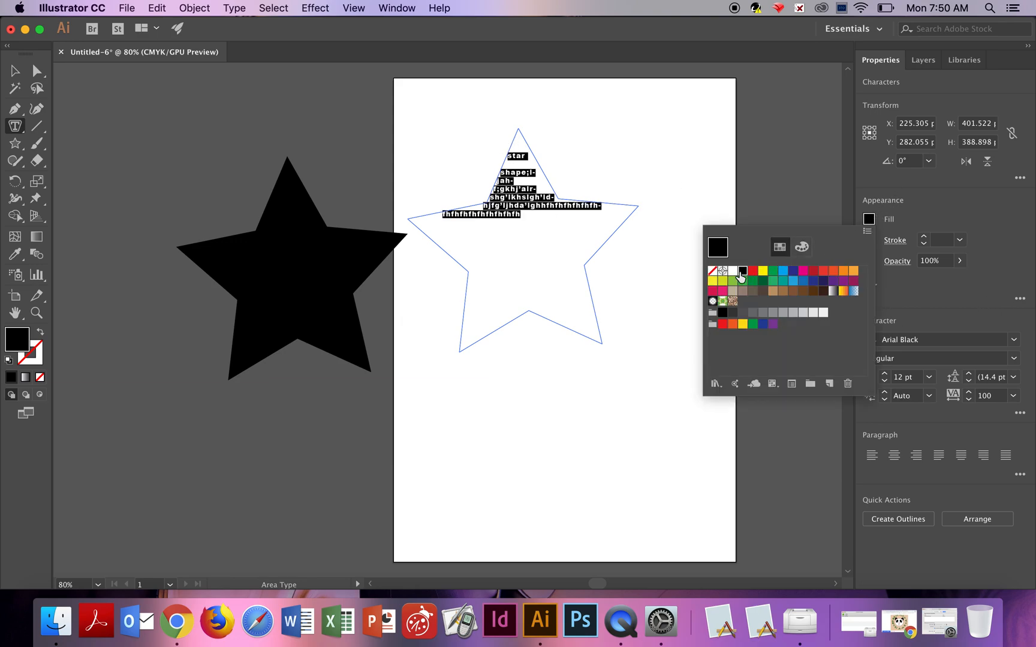
{"action": "left_click", "coordinate": [734, 272]}
{"action": "left_click", "coordinate": [574, 387]}
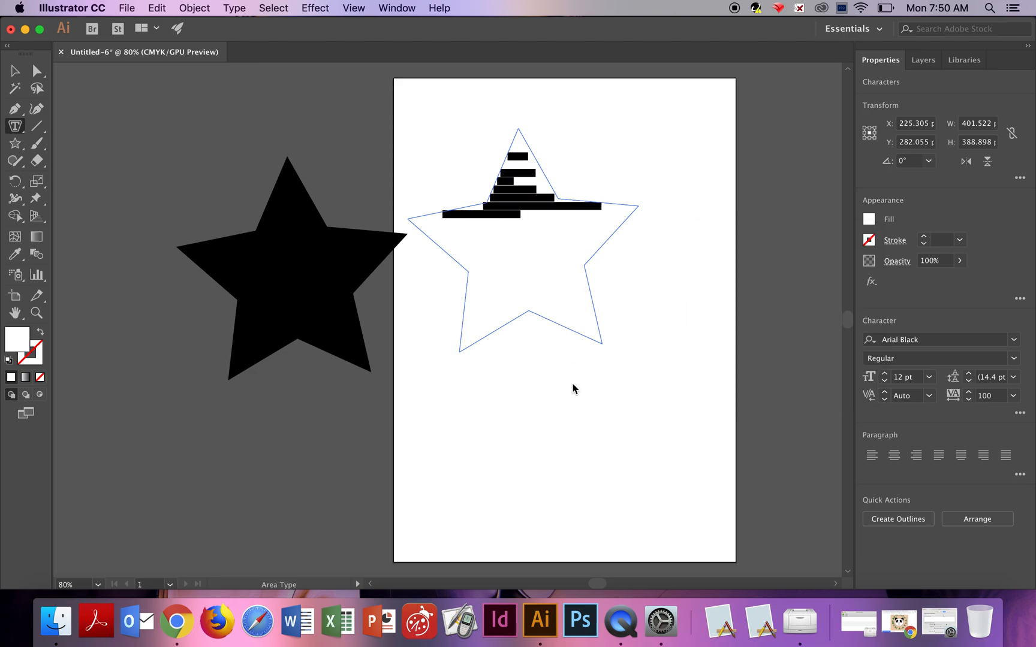
{"action": "left_click", "coordinate": [670, 335]}
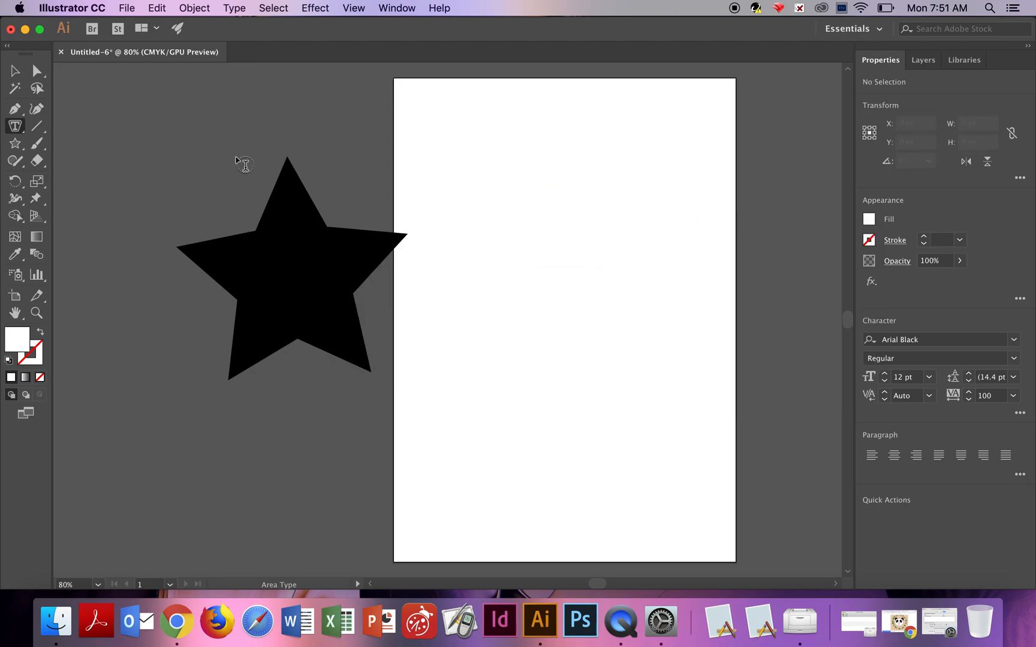
Move the star-shaped text frame onto the black star left of the page.
{"action": "left_click", "coordinate": [15, 70]}
{"action": "left_click_drag", "start_coordinate": [547, 199], "coordinate": [316, 229]}
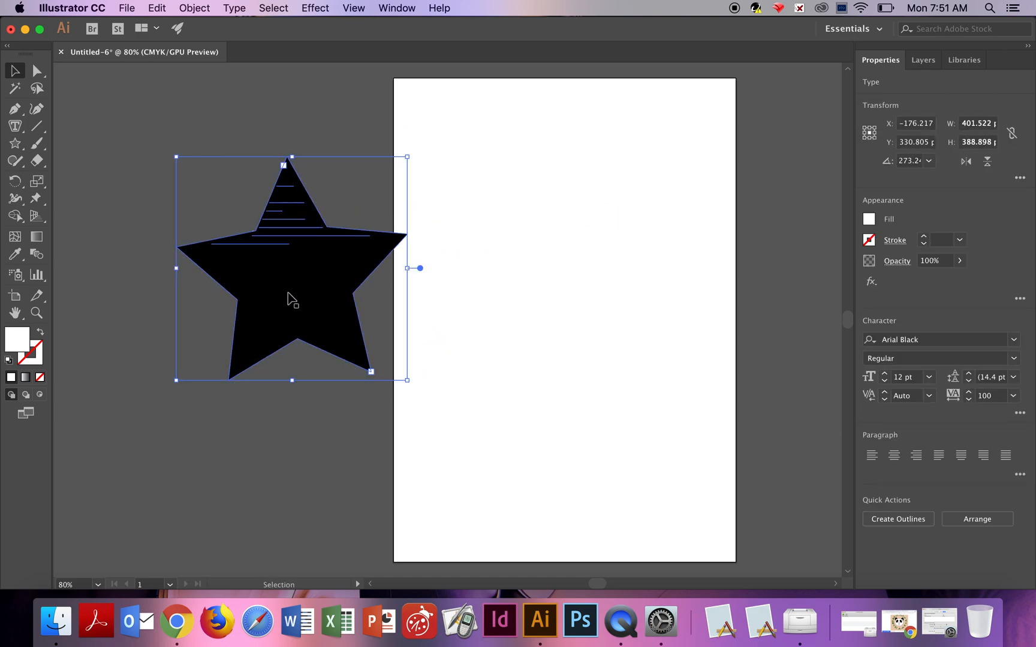
{"action": "left_click", "coordinate": [270, 444]}
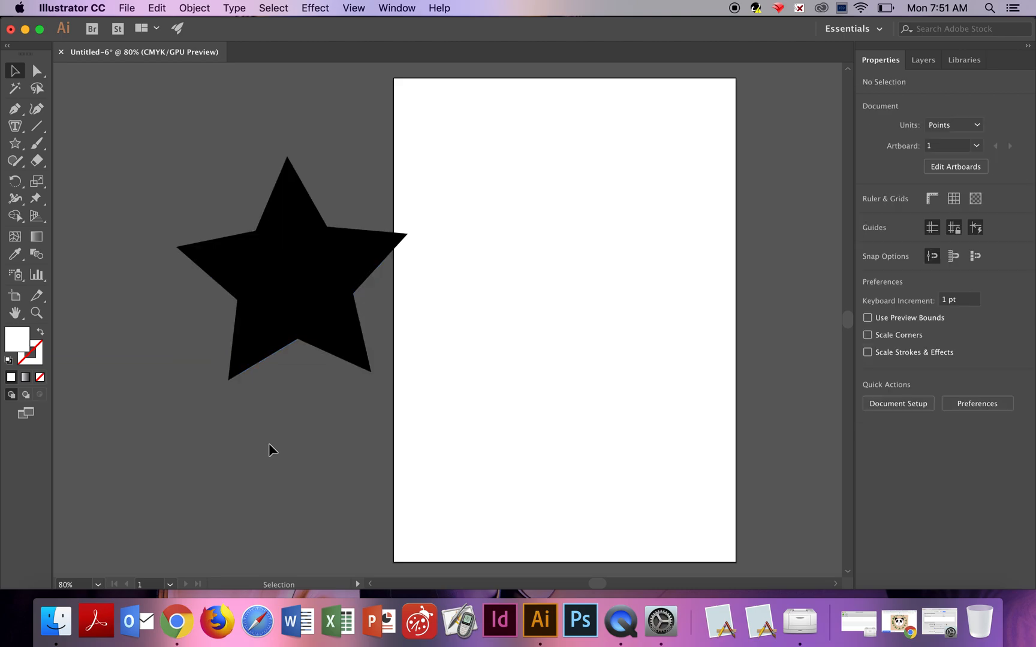
Send the black star to the back so it sits behind the white star text.
{"action": "right_click", "coordinate": [328, 262]}
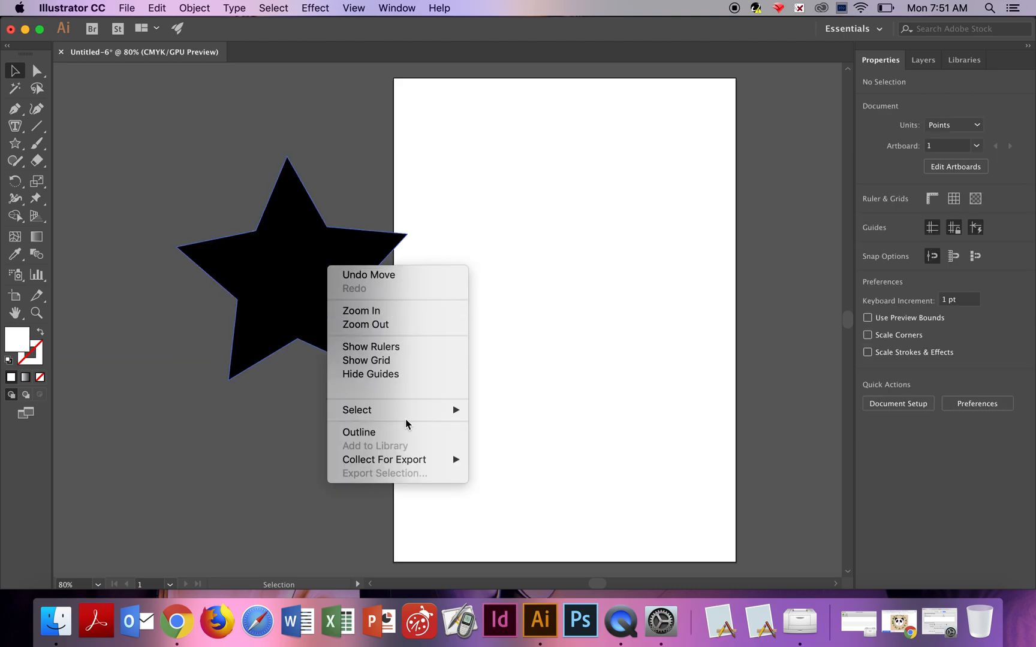
{"action": "left_click", "coordinate": [303, 296]}
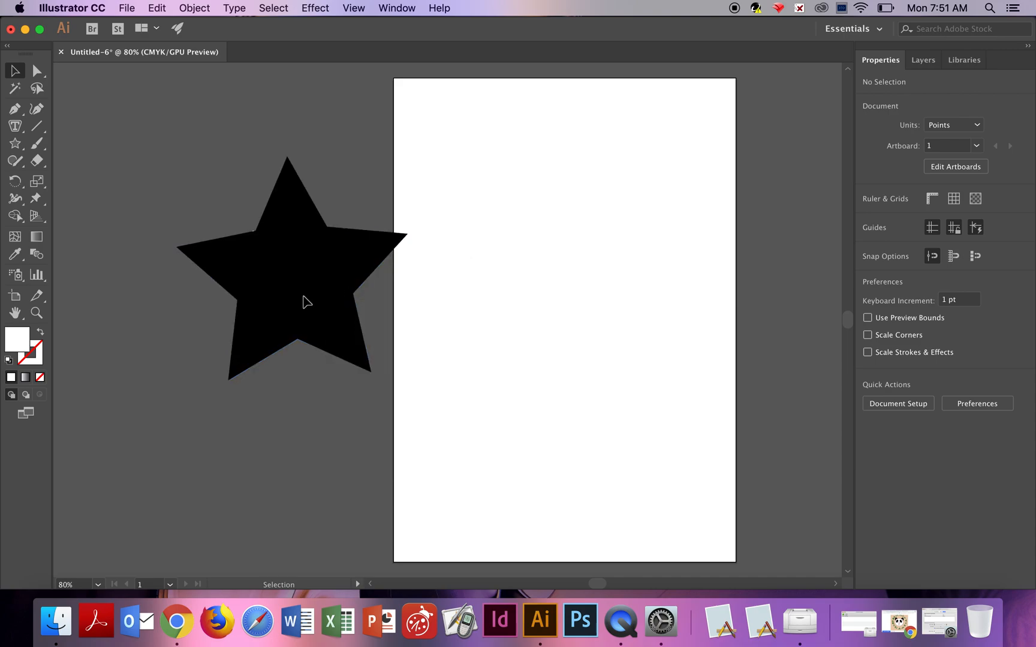
{"action": "left_click", "coordinate": [303, 296]}
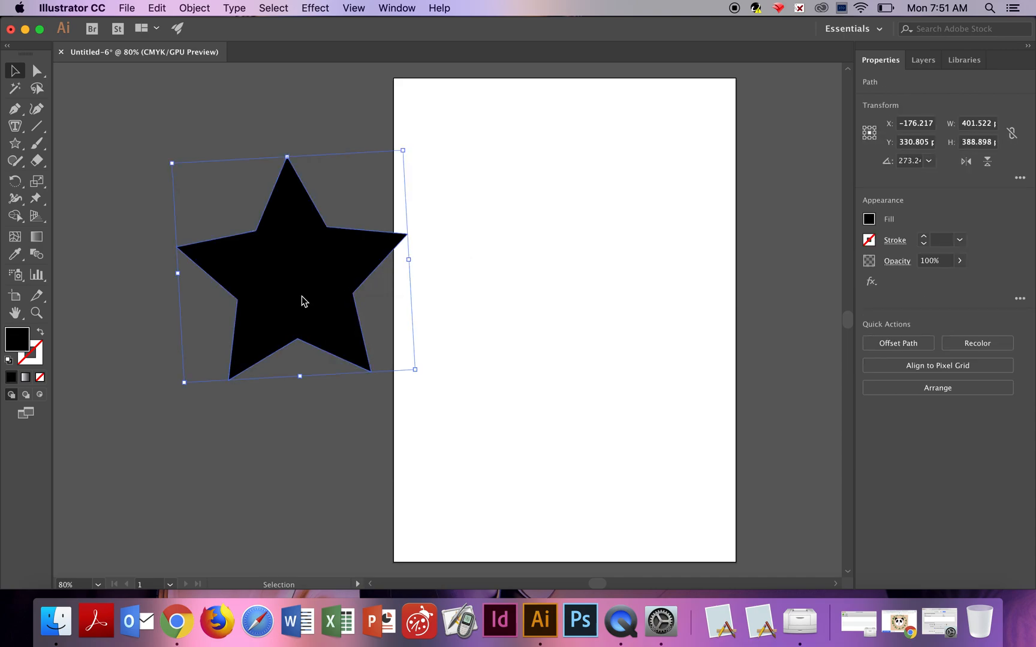
{"action": "right_click", "coordinate": [302, 296]}
{"action": "mouse_move", "coordinate": [416, 508]}
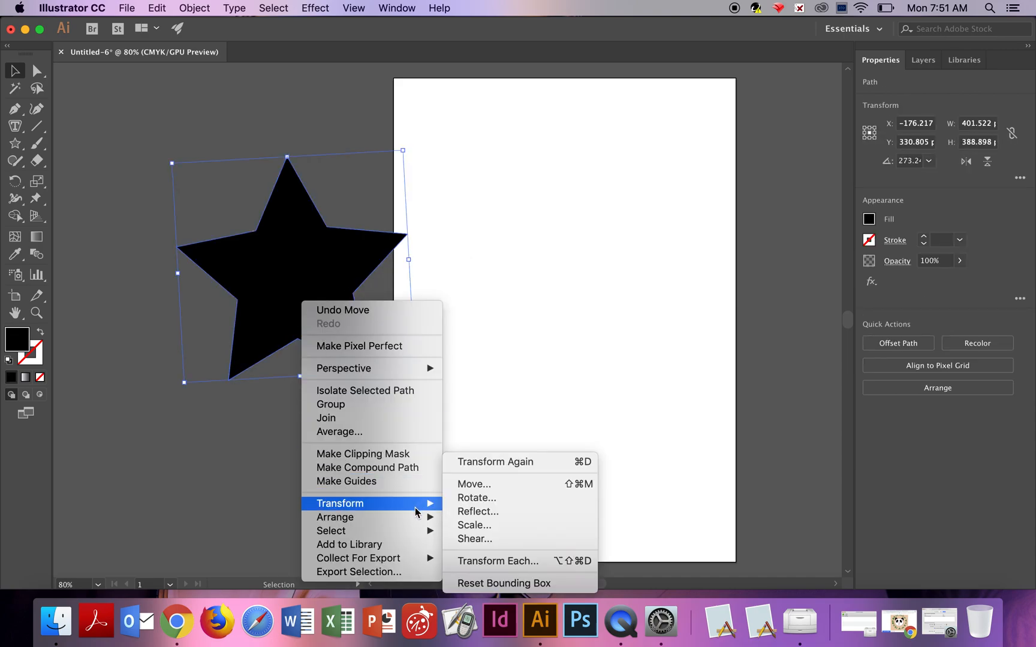
{"action": "left_click", "coordinate": [487, 559]}
{"action": "left_click", "coordinate": [301, 429]}
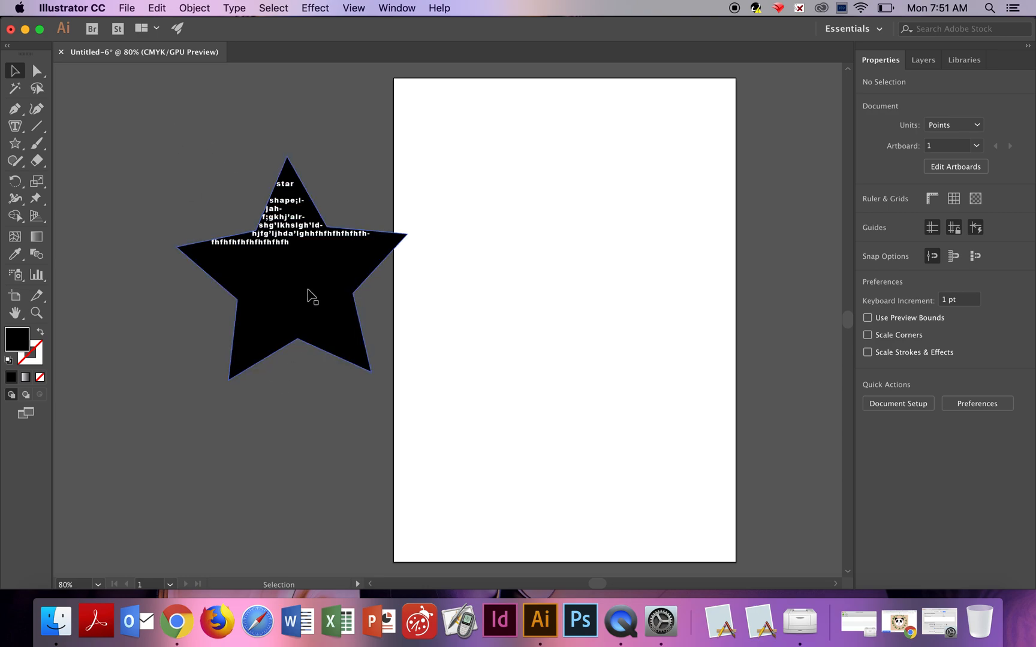
{"action": "left_click_drag", "start_coordinate": [312, 296], "coordinate": [355, 307]}
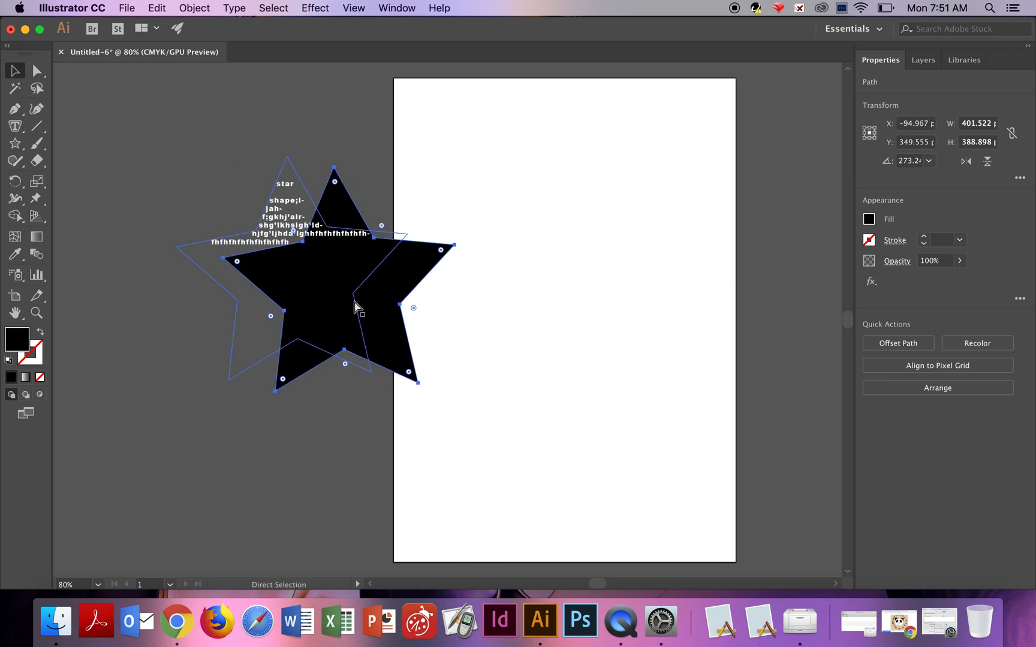
{"action": "key", "text": "super+z"}
{"action": "key", "text": "super+z"}
{"action": "key", "text": "super+z"}
{"action": "key", "text": "v"}
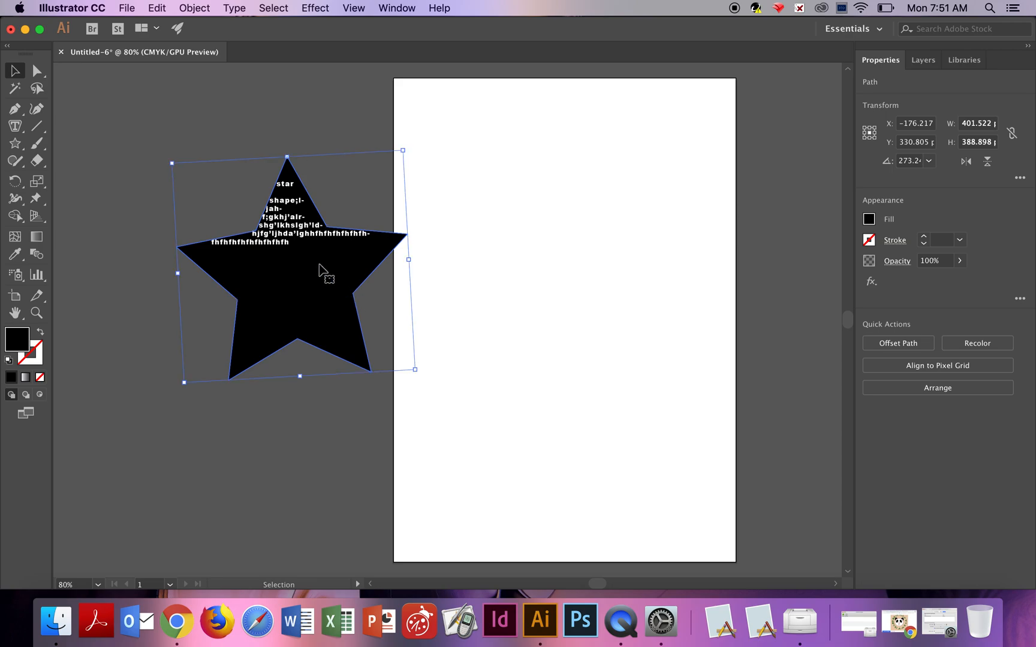
Select everything on the canvas and group the black star with its white text.
{"action": "left_click", "coordinate": [148, 138]}
{"action": "key", "text": "super+a"}
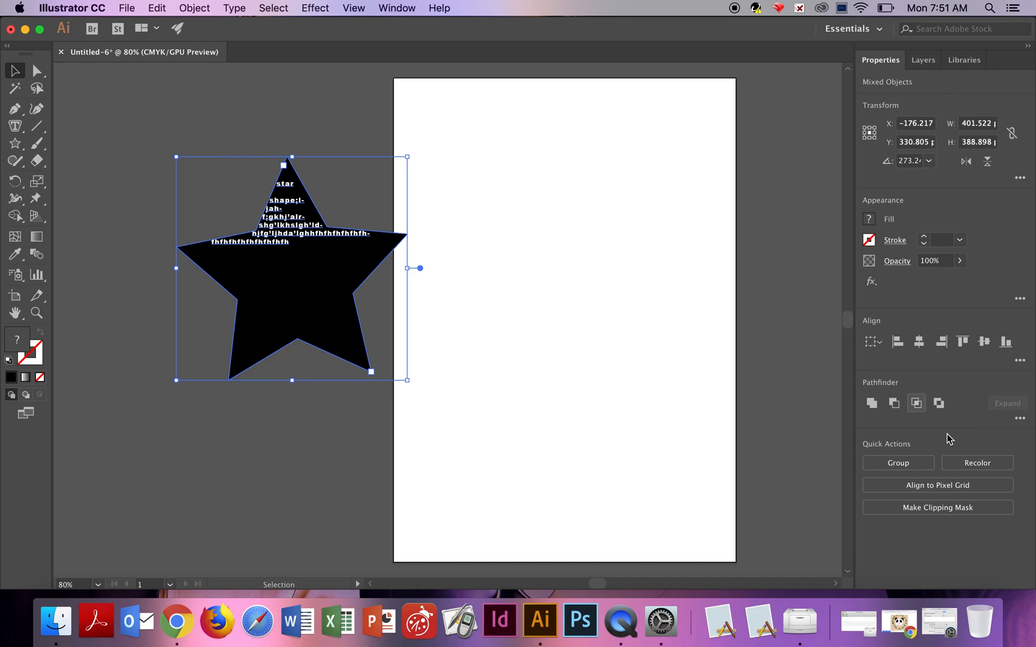
{"action": "left_click", "coordinate": [926, 461]}
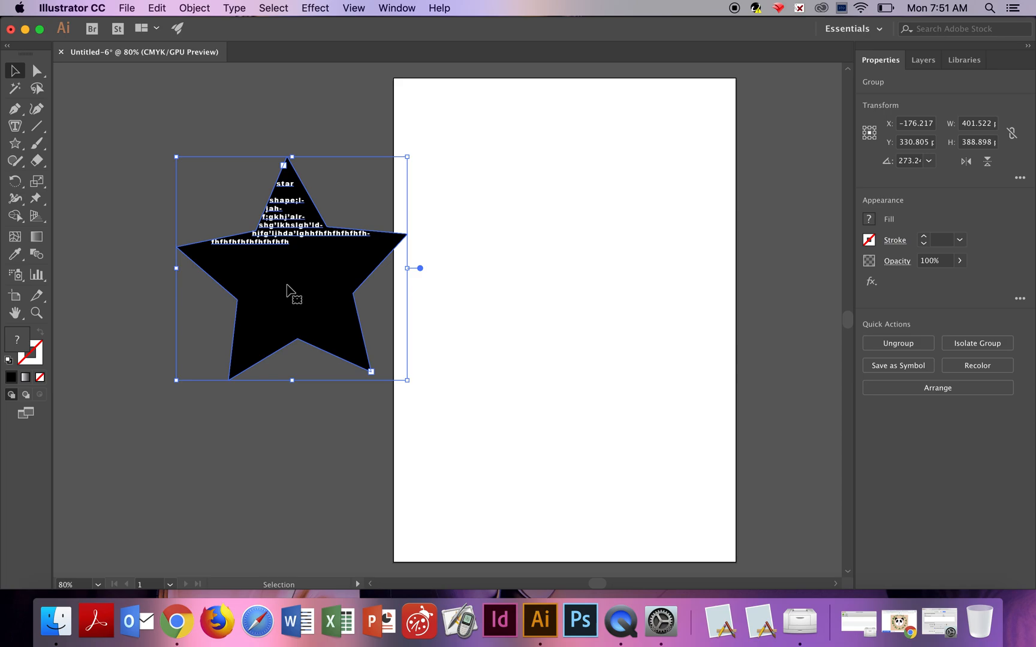
Move the grouped star onto the page and delete it.
{"action": "left_click_drag", "start_coordinate": [302, 296], "coordinate": [573, 303]}
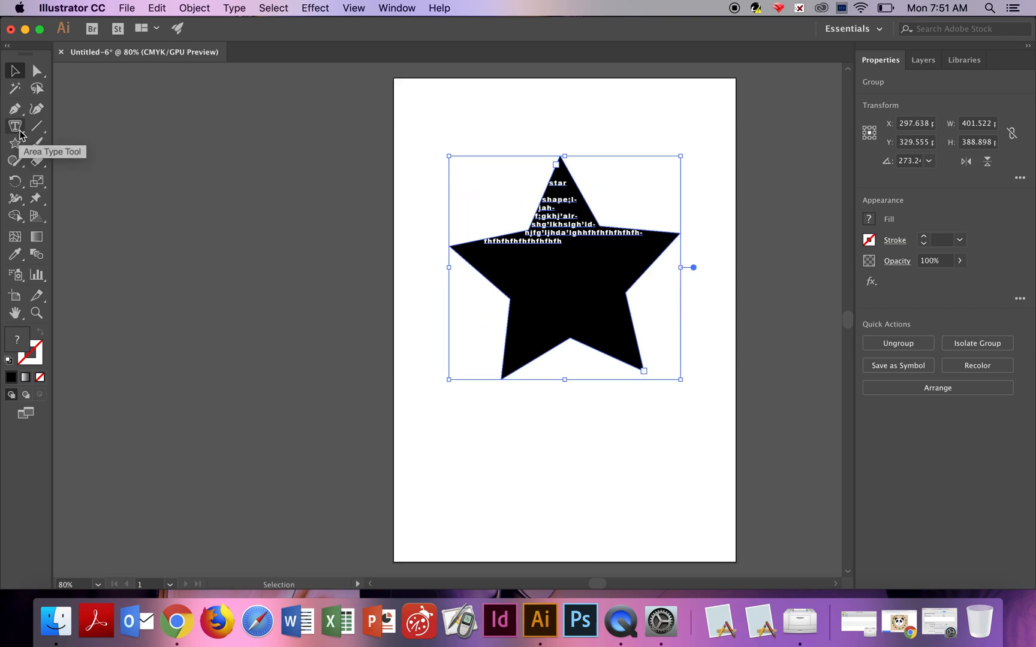
{"action": "key", "text": "Delete"}
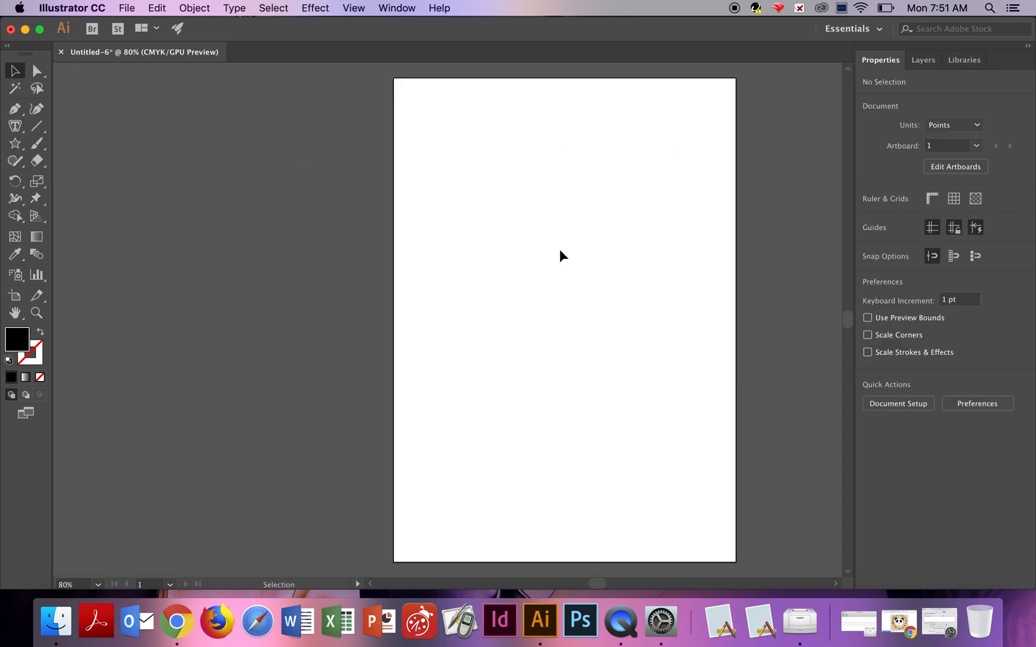
Draw a star about 295 by 286 pt near the top of the page.
{"action": "left_click", "coordinate": [18, 145]}
{"action": "left_click_drag", "start_coordinate": [502, 203], "coordinate": [558, 271]}
Try to start type on a path by using the Type on a Path Tool inside the star.
{"action": "left_click", "coordinate": [20, 128]}
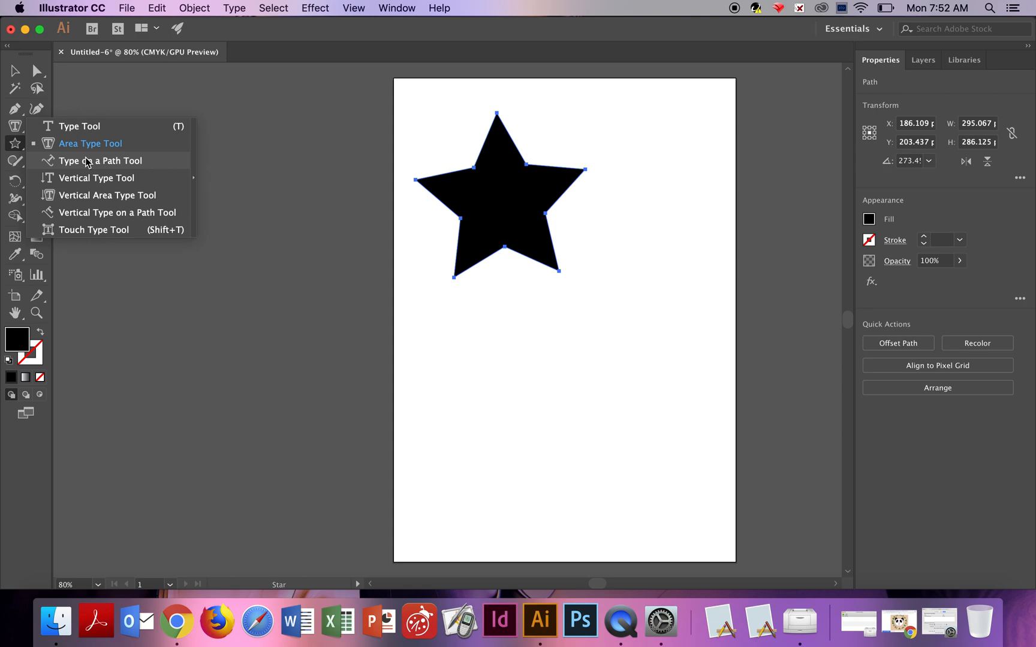
{"action": "left_click", "coordinate": [87, 161]}
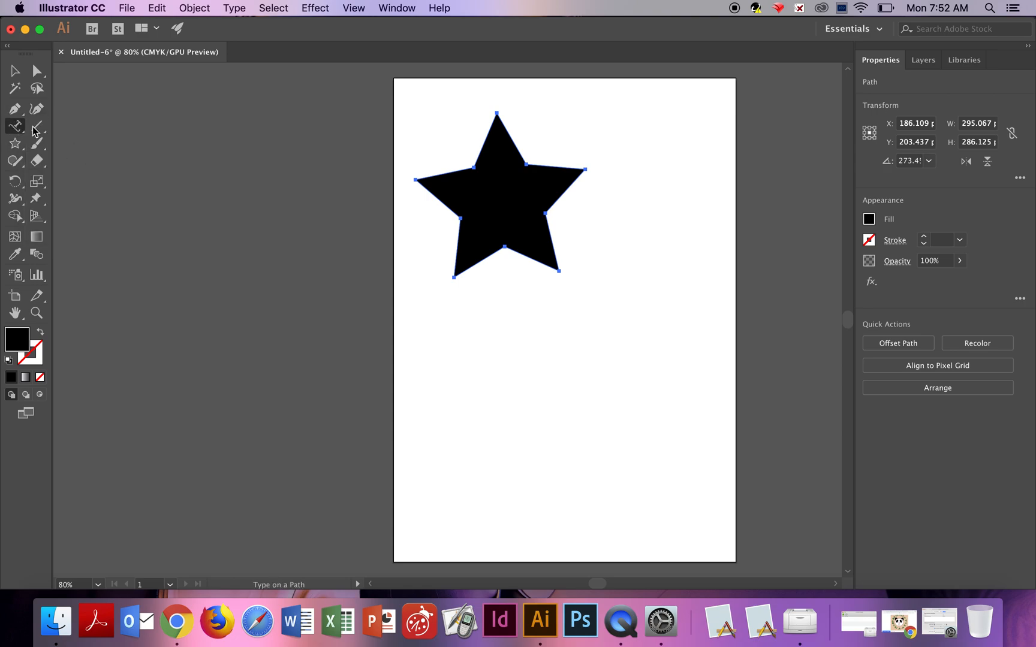
{"action": "left_click", "coordinate": [505, 205]}
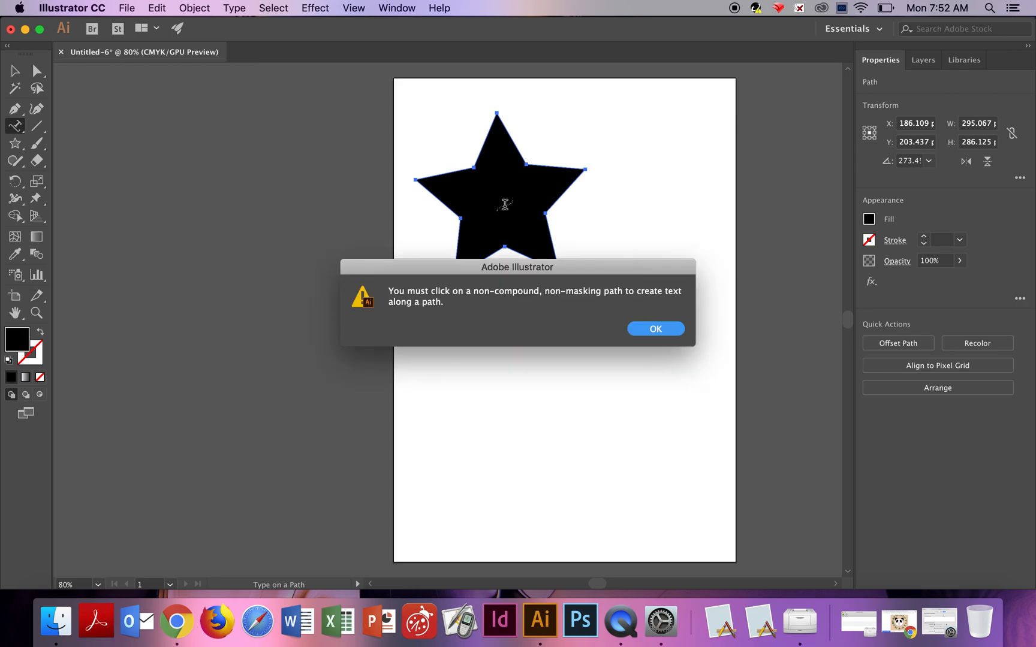
{"action": "key", "text": "Return"}
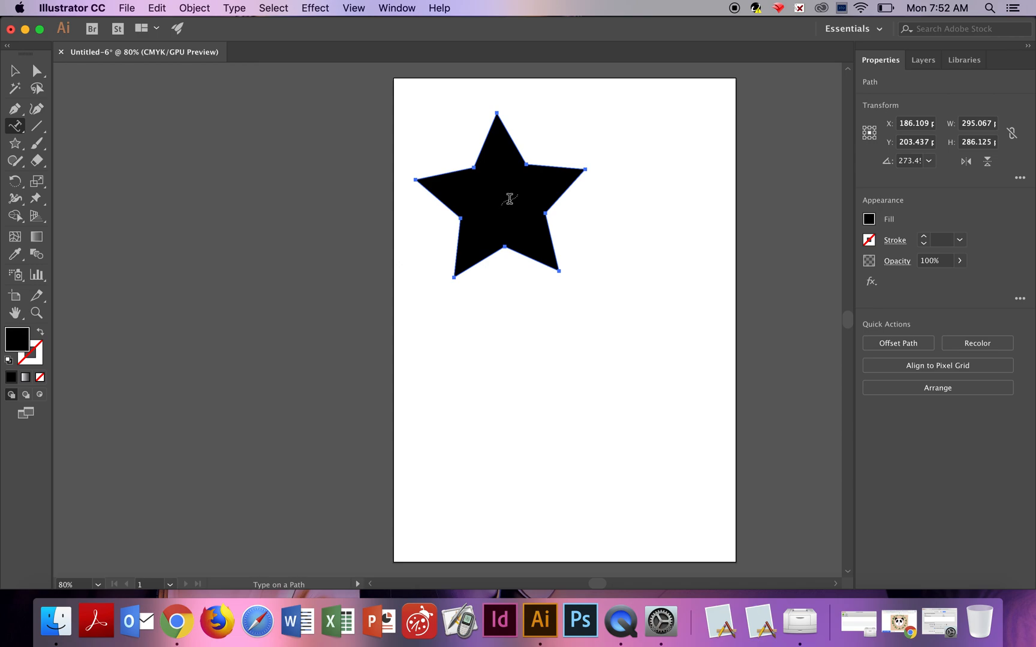
Add type along the star's outline and insert the word star into the placeholder text.
{"action": "left_click", "coordinate": [511, 139]}
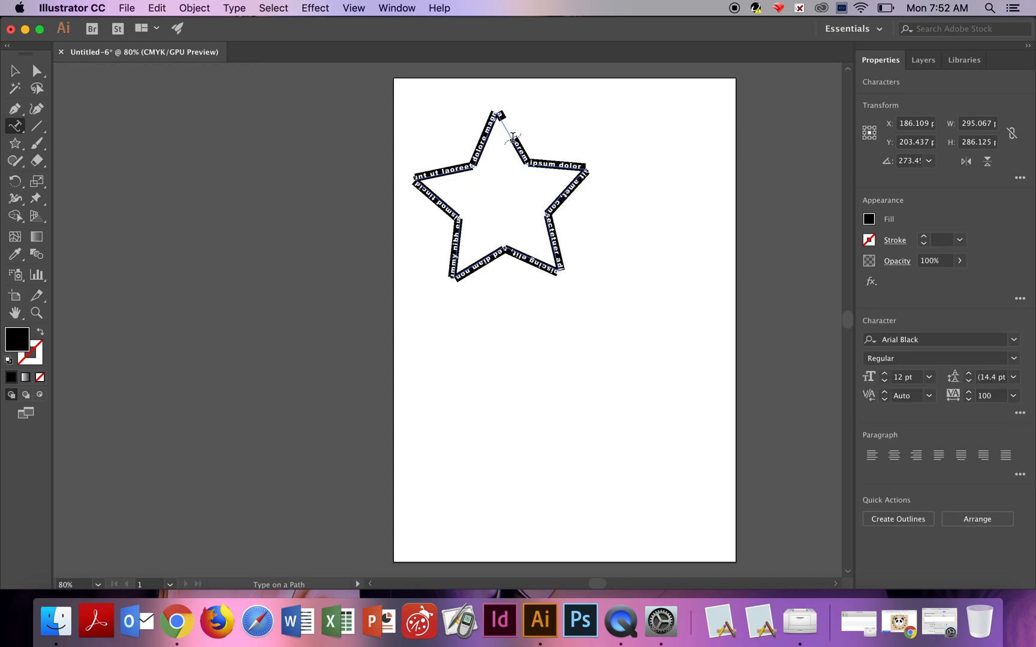
{"action": "left_click", "coordinate": [513, 137]}
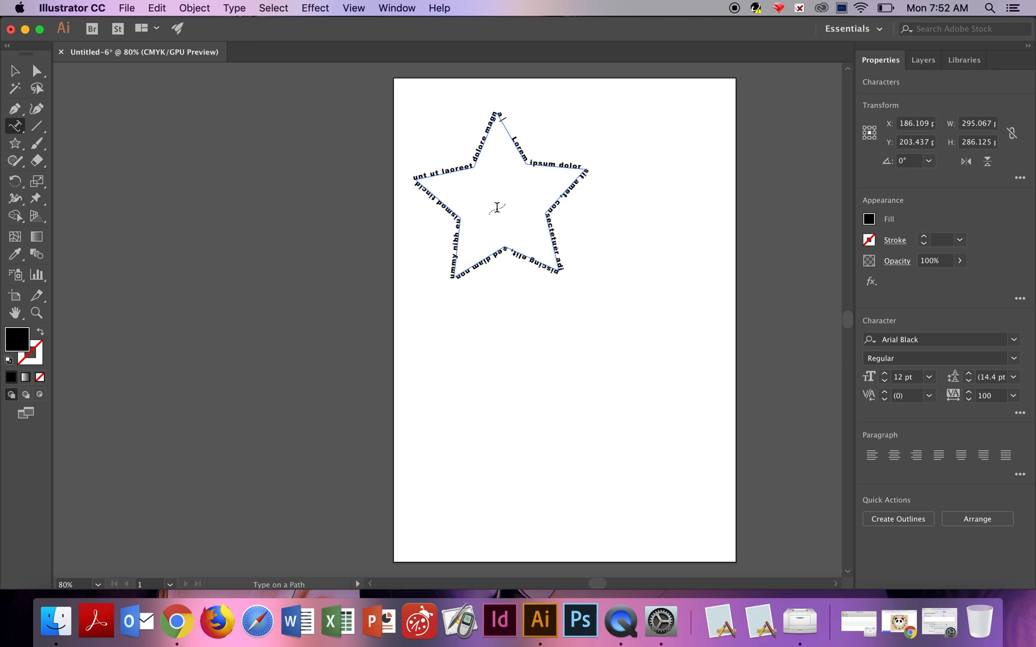
{"action": "key", "text": "BackSpace"}
{"action": "key", "text": "BackSpace"}
{"action": "key", "text": "BackSpace"}
{"action": "type", "text": "star"}
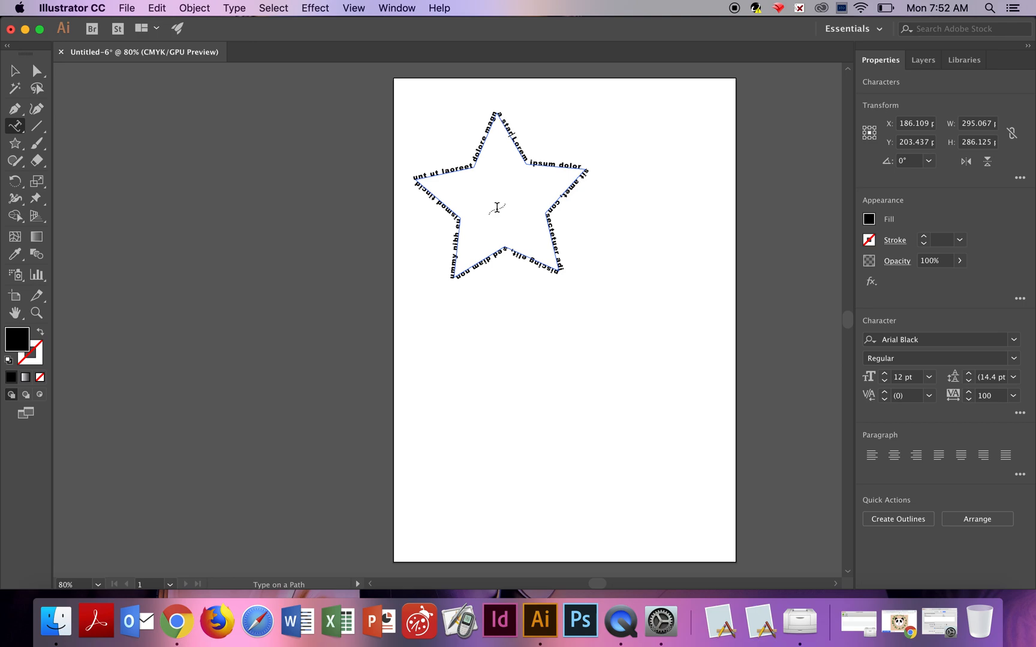
Delete the star with its path type.
{"action": "left_click", "coordinate": [17, 74]}
{"action": "key", "text": "Delete"}
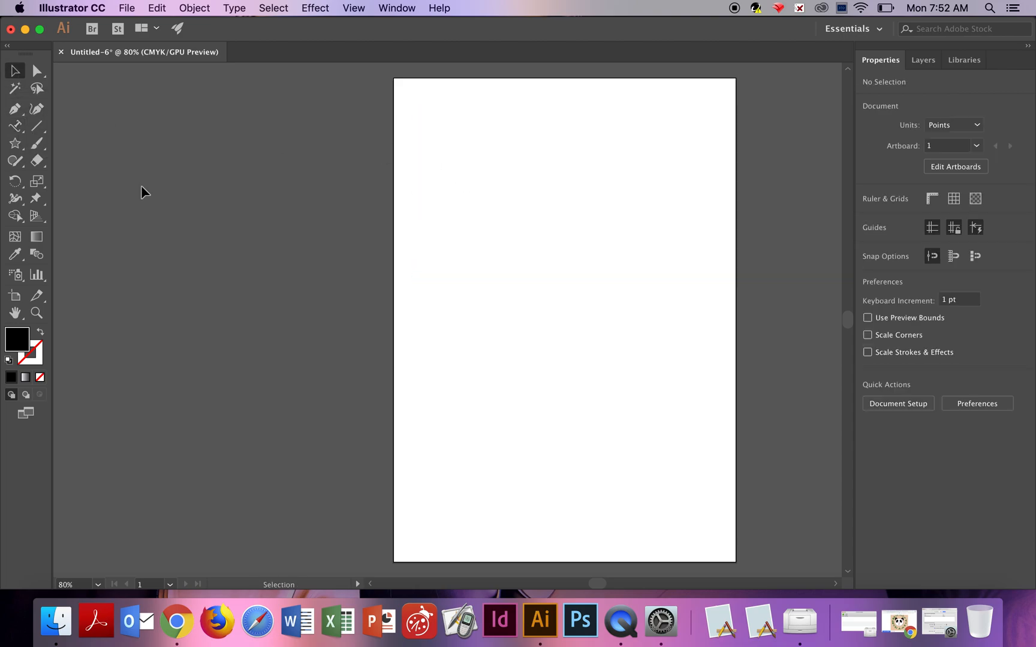
Create a vertical type frame about 197 by 381 pt and replace its placeholder with type vertically.
{"action": "left_click", "coordinate": [17, 124]}
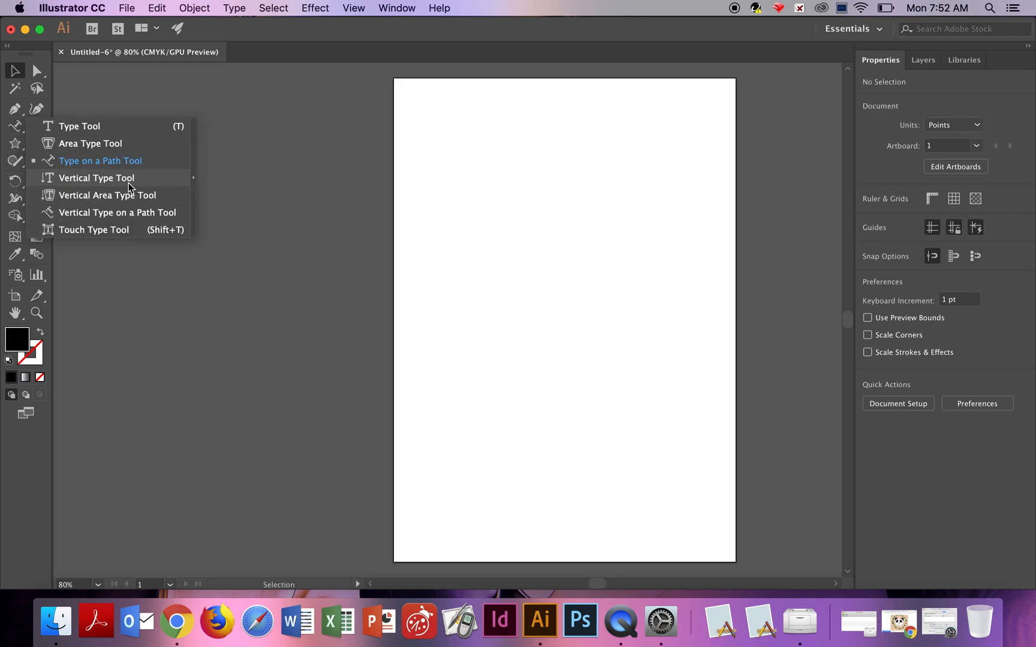
{"action": "left_click", "coordinate": [112, 180]}
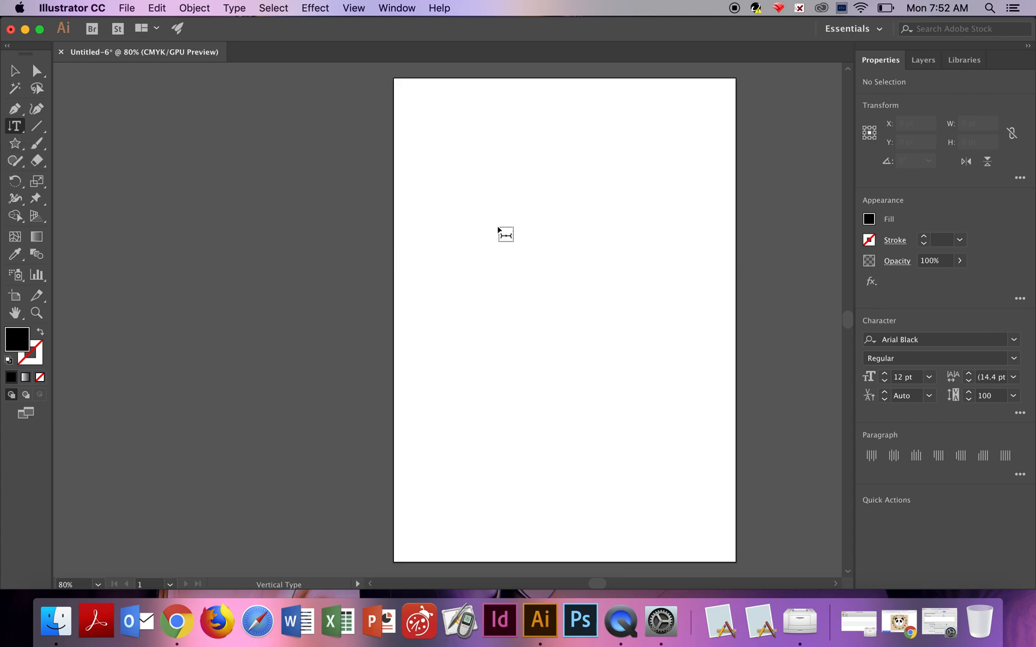
{"action": "left_click_drag", "start_coordinate": [544, 178], "coordinate": [658, 397]}
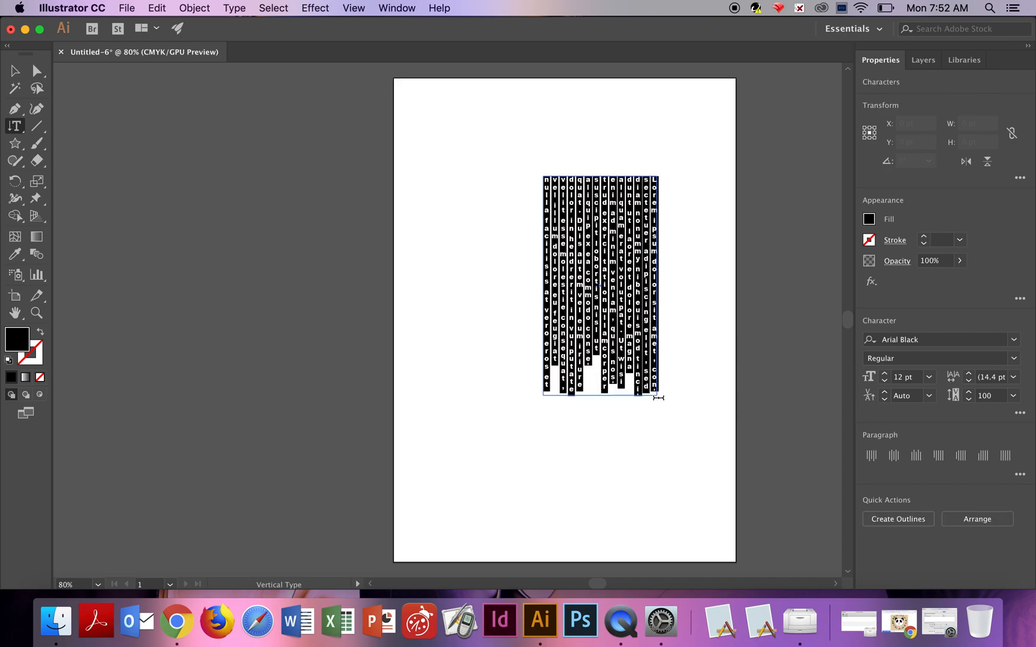
{"action": "key", "text": "BackSpace"}
{"action": "type", "text": "type vertically"}
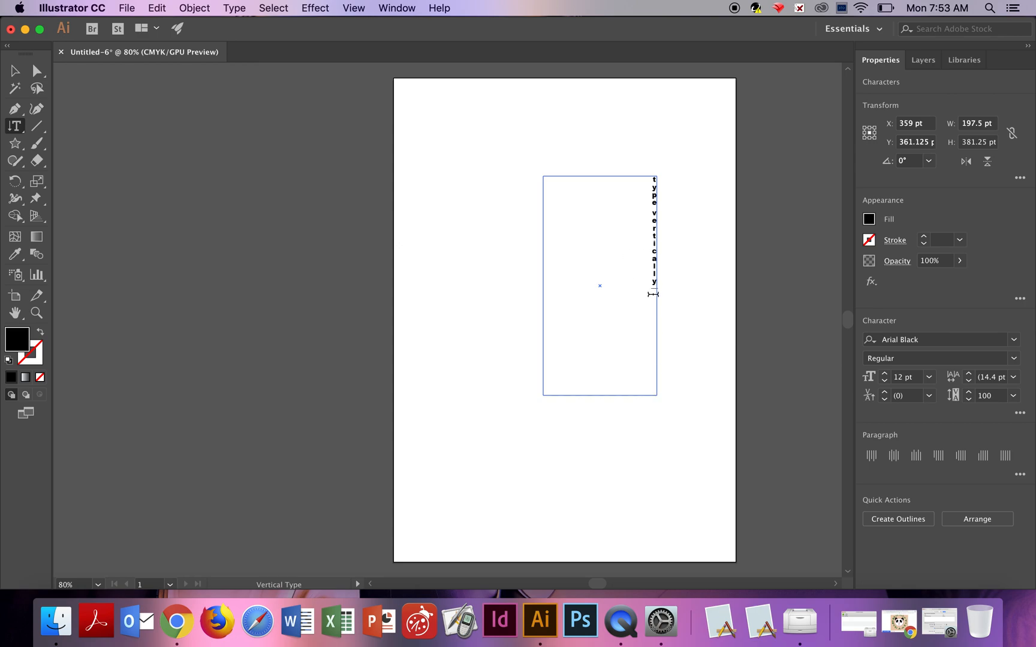
Set the vertical text's font size to 24 pt.
{"action": "left_click_drag", "start_coordinate": [651, 288], "coordinate": [636, 166]}
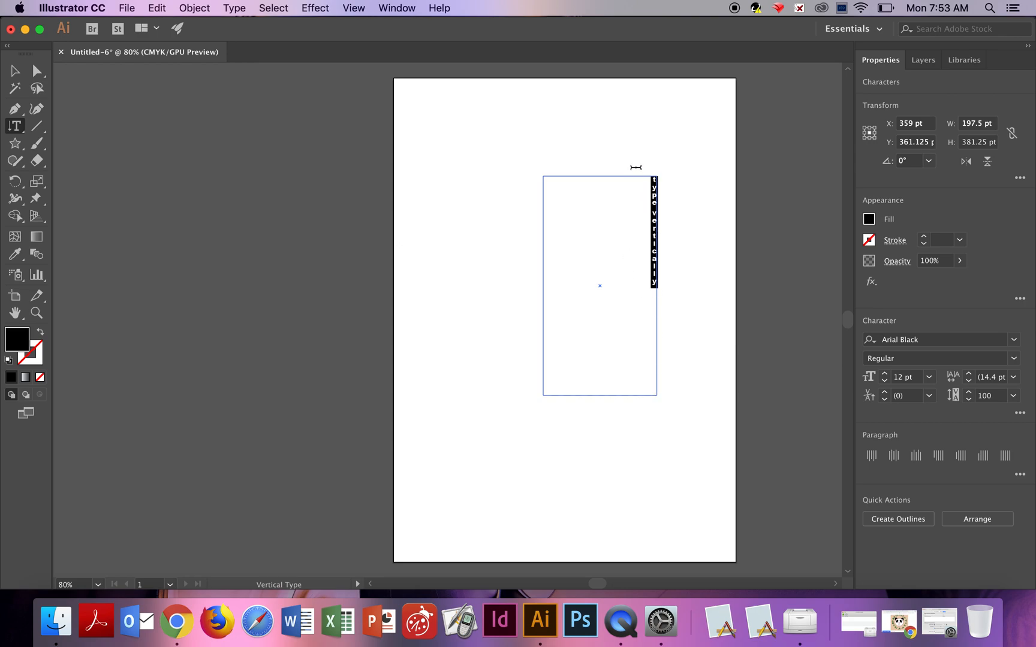
{"action": "left_click", "coordinate": [929, 377]}
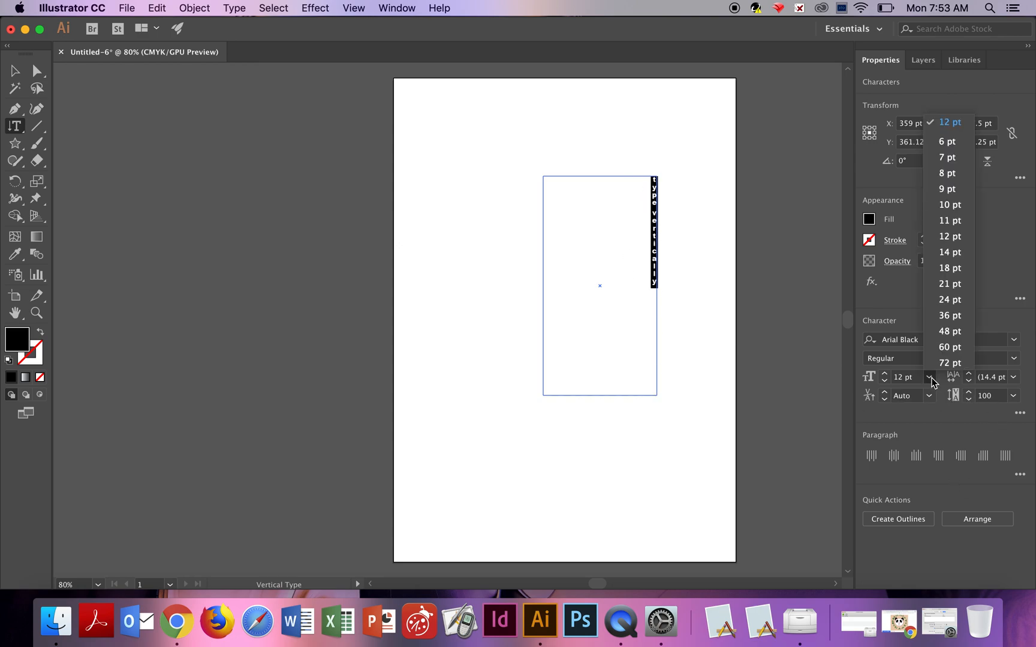
{"action": "left_click", "coordinate": [949, 299]}
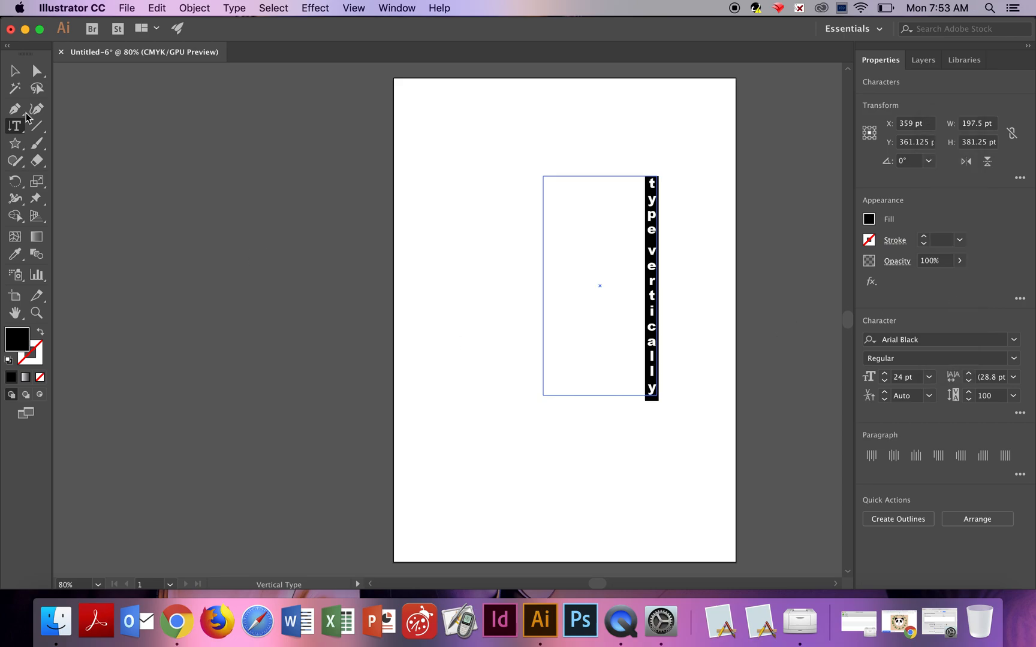
Move the vertical type frame left and narrow it to about 56 pt wide.
{"action": "left_click", "coordinate": [14, 70]}
{"action": "left_click", "coordinate": [633, 298]}
{"action": "left_click_drag", "start_coordinate": [651, 296], "coordinate": [559, 275]}
{"action": "left_click_drag", "start_coordinate": [454, 270], "coordinate": [534, 277]}
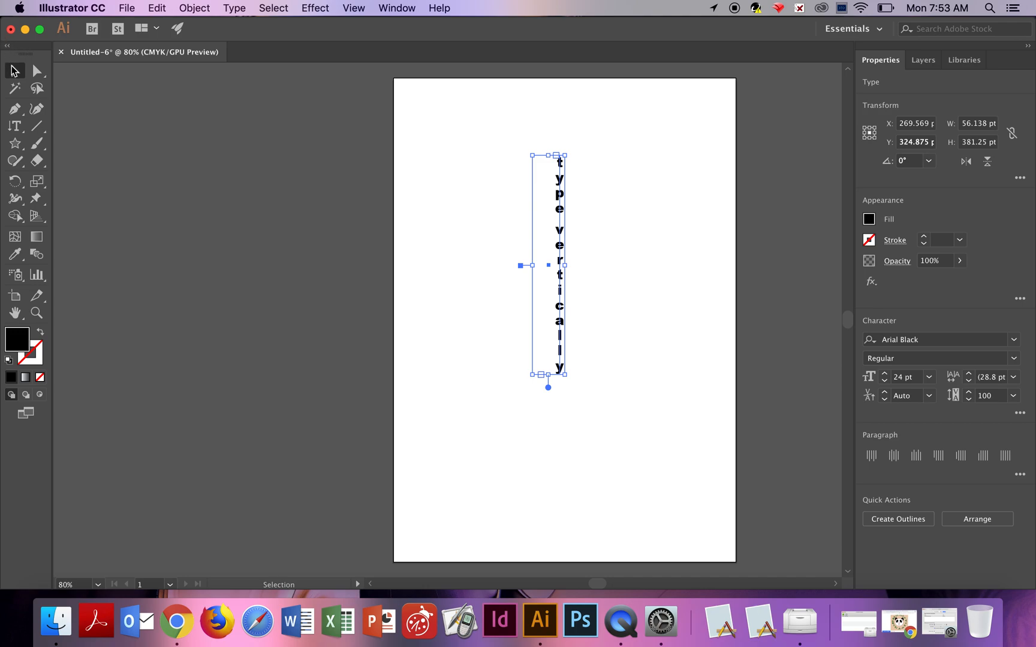
Reshape the vertical type frame to about 171 by 137 pt and delete it.
{"action": "left_click_drag", "start_coordinate": [565, 373], "coordinate": [631, 235]}
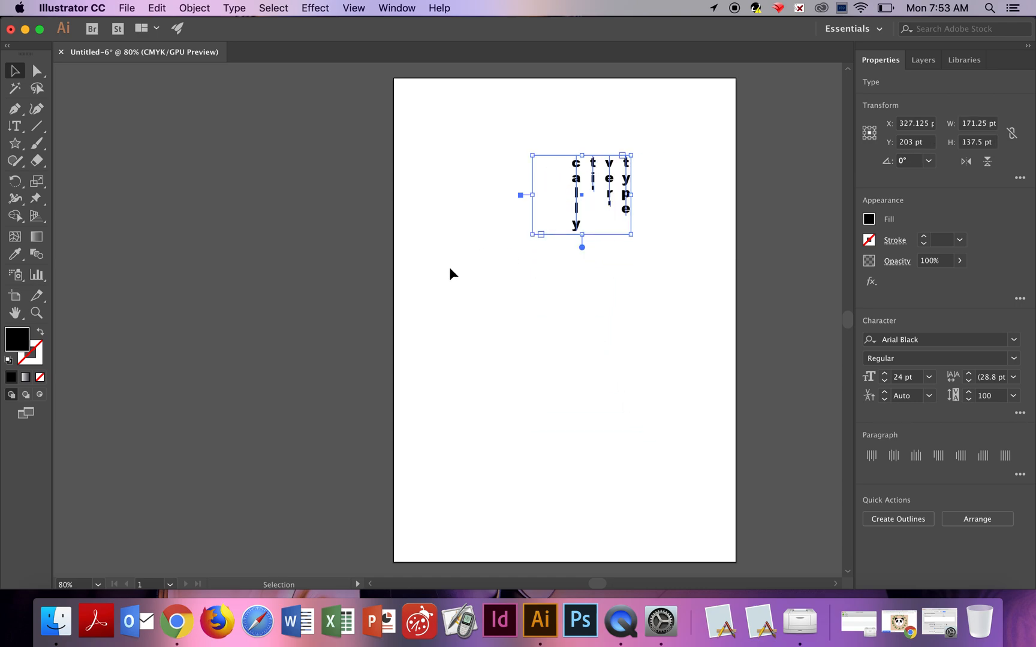
{"action": "key", "text": "Delete"}
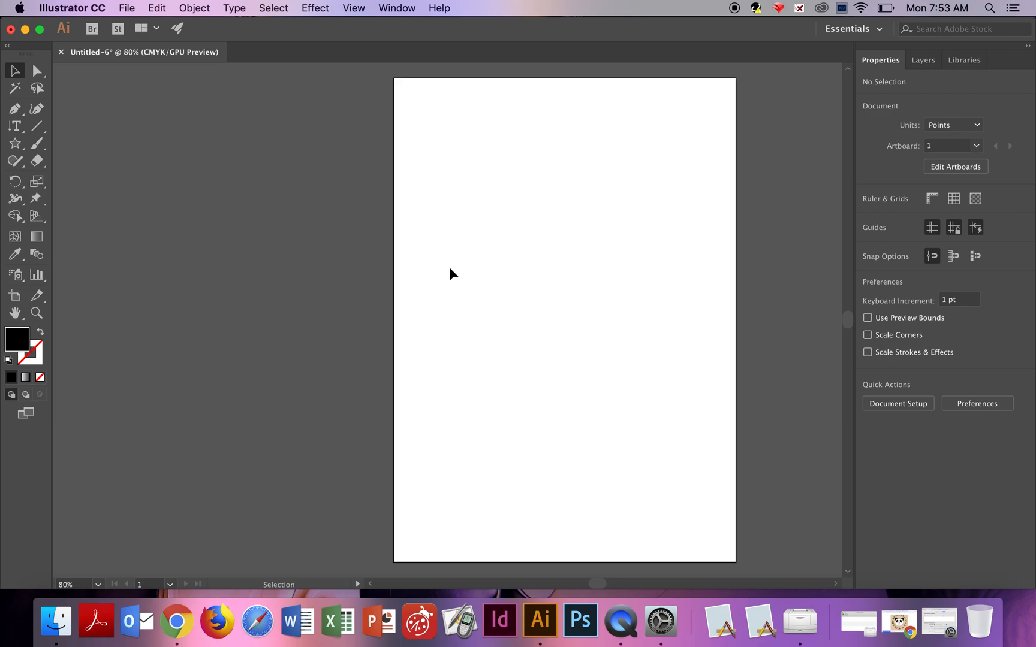
Draw a rectangle about 477 by 255 pt across the upper part of the page.
{"action": "left_click", "coordinate": [24, 151]}
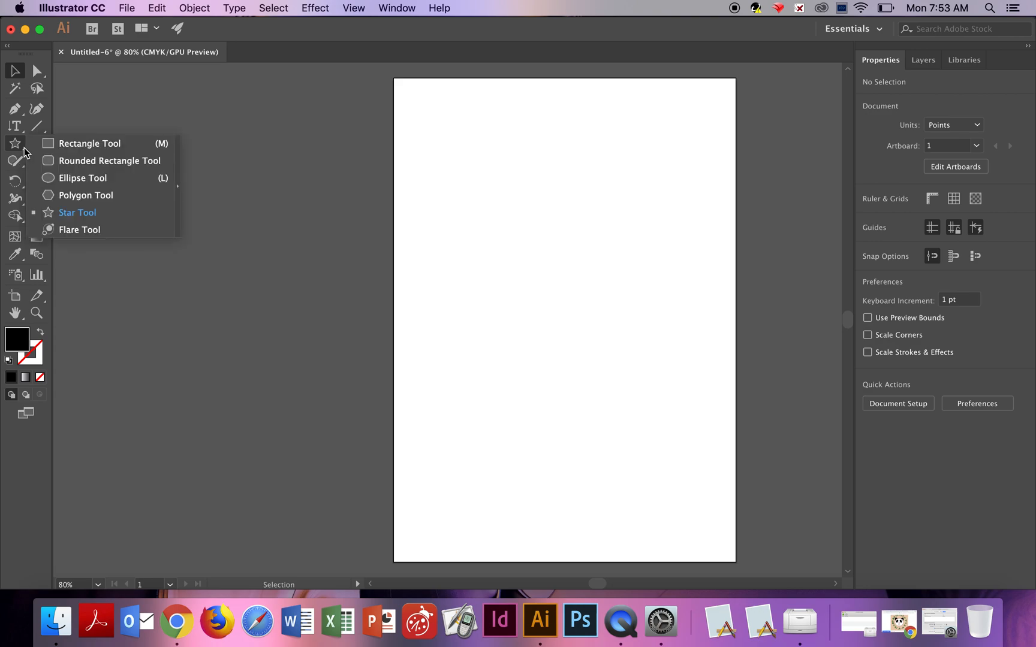
{"action": "left_click", "coordinate": [62, 143]}
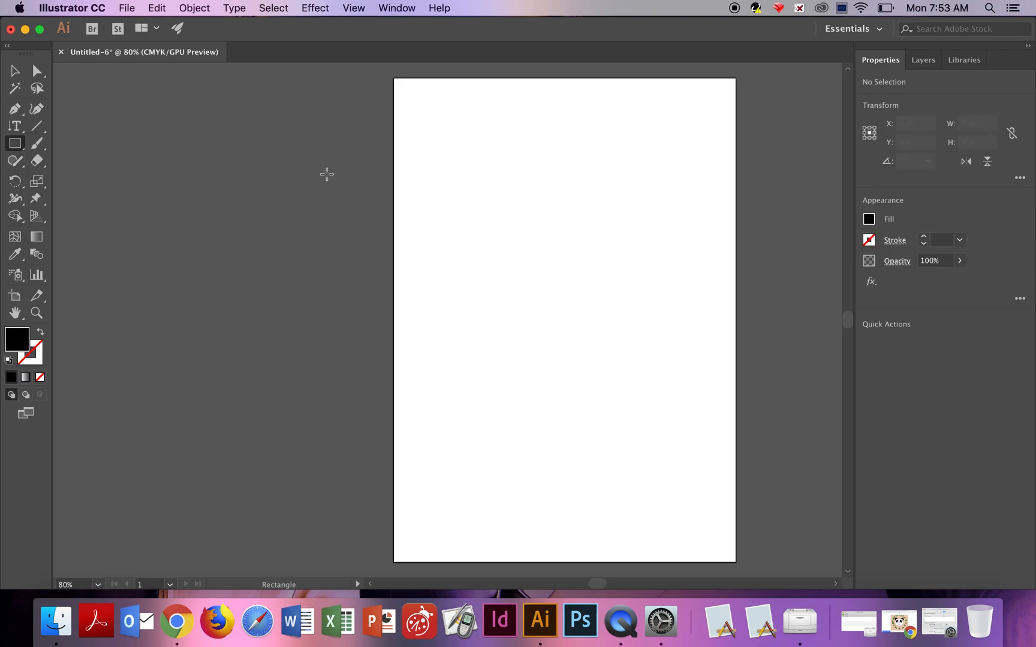
{"action": "left_click_drag", "start_coordinate": [436, 199], "coordinate": [711, 346]}
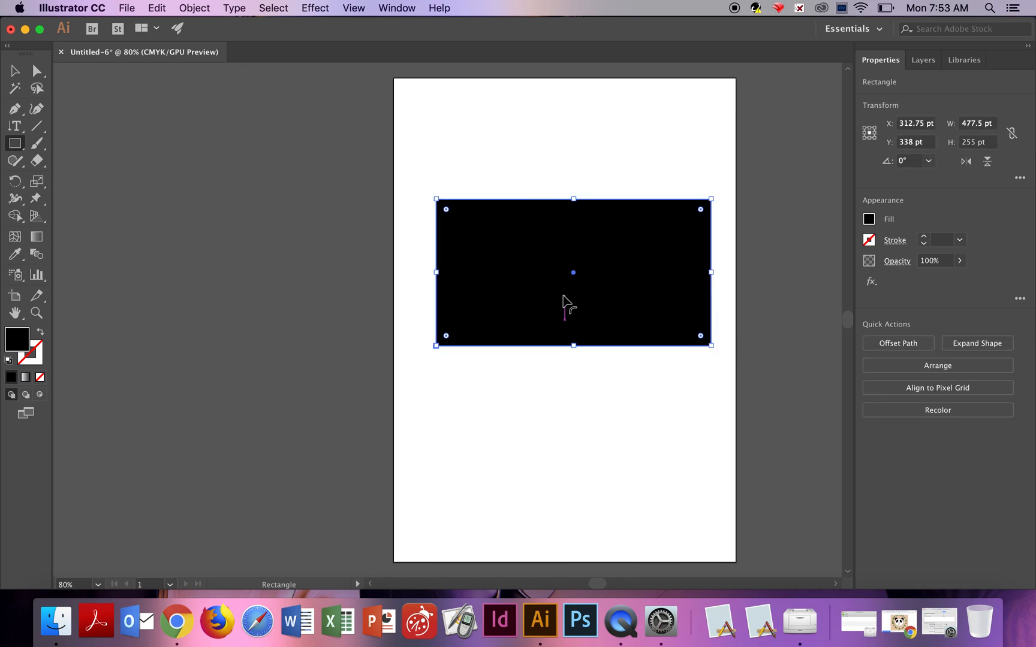
Fill the rectangle with CMYK Green, leaving the stroke unchanged, and deselect it.
{"action": "left_click", "coordinate": [870, 220]}
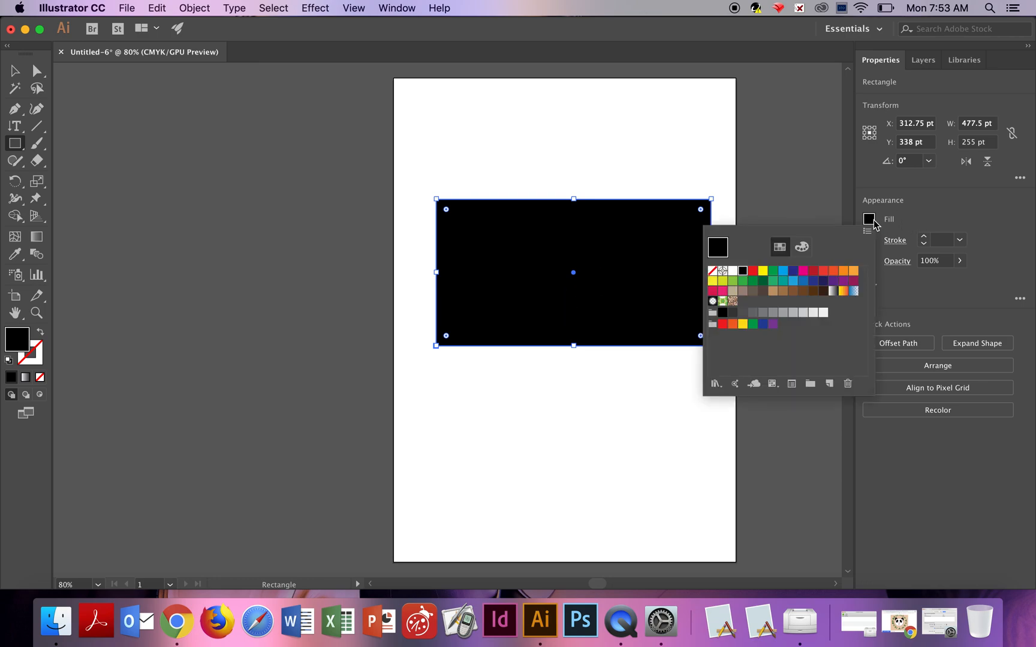
{"action": "left_click", "coordinate": [774, 272]}
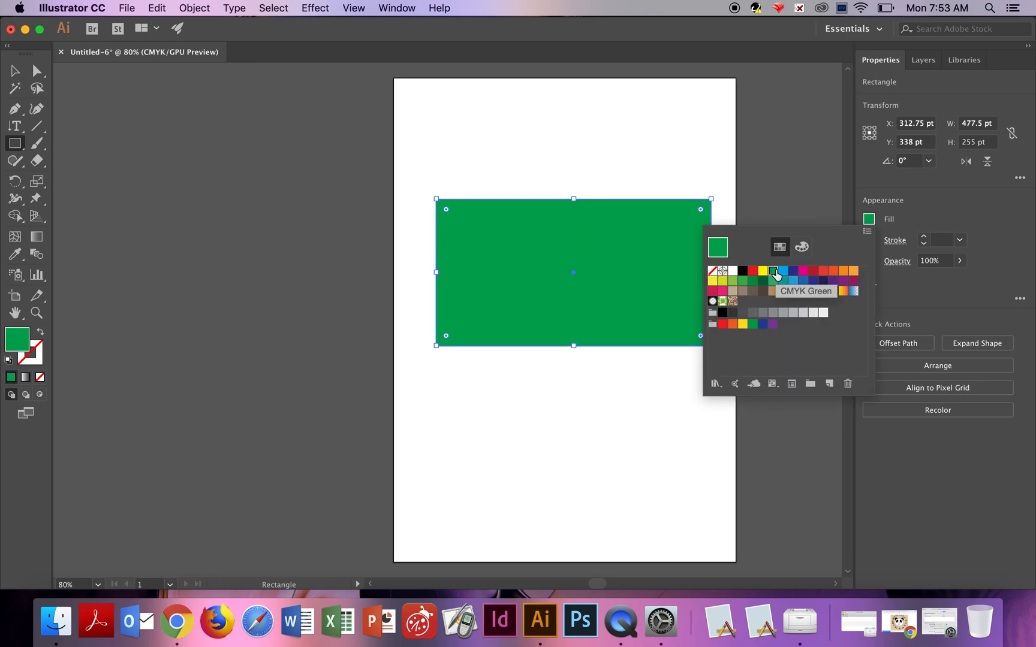
{"action": "left_click", "coordinate": [991, 194]}
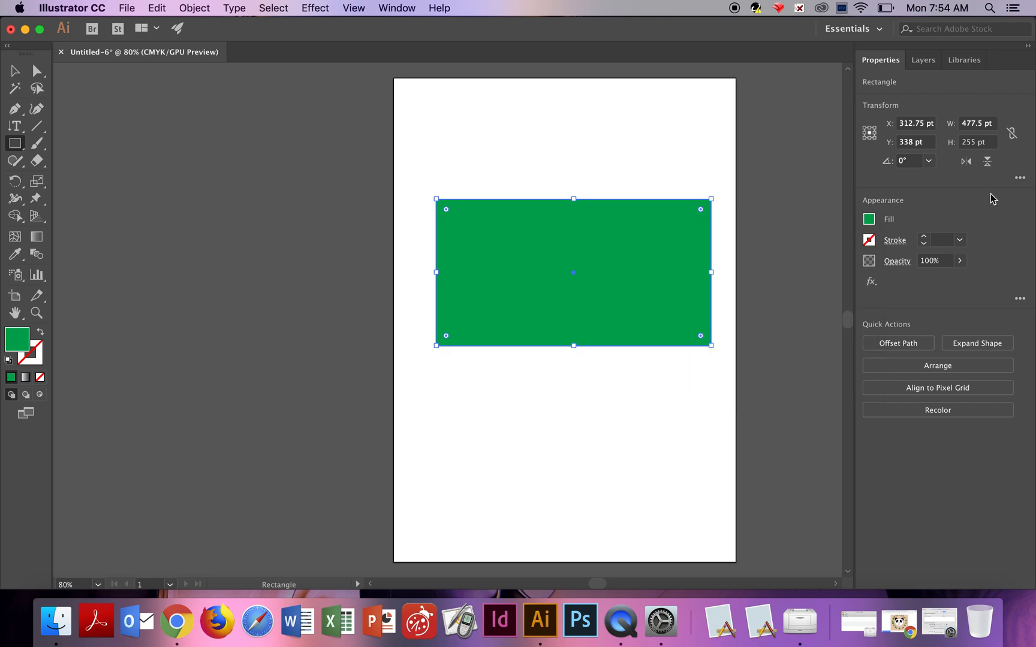
{"action": "left_click", "coordinate": [895, 243]}
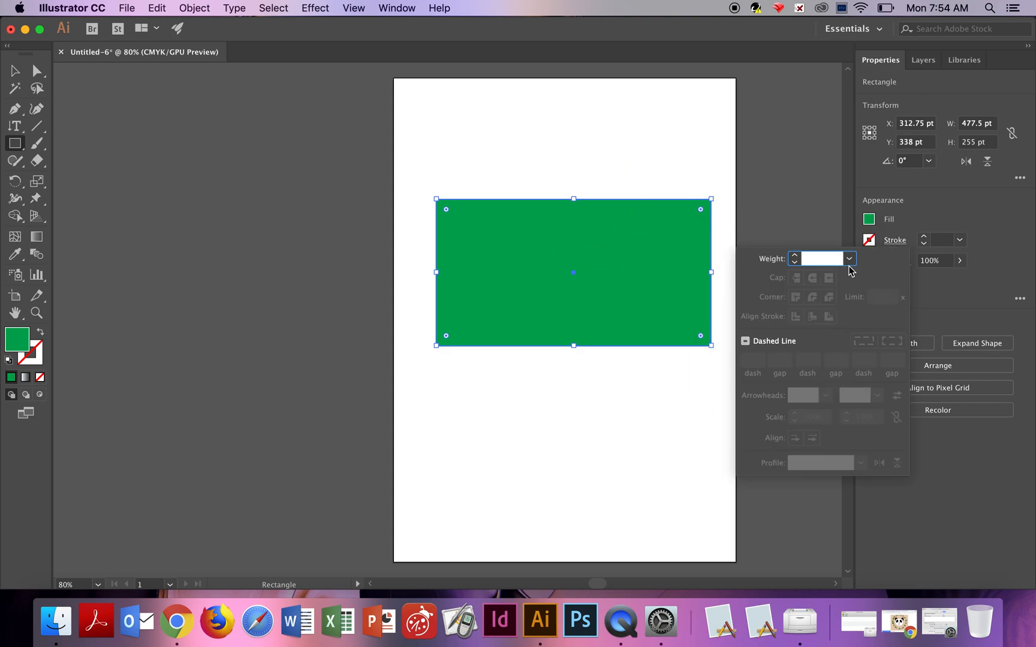
{"action": "left_click", "coordinate": [955, 194]}
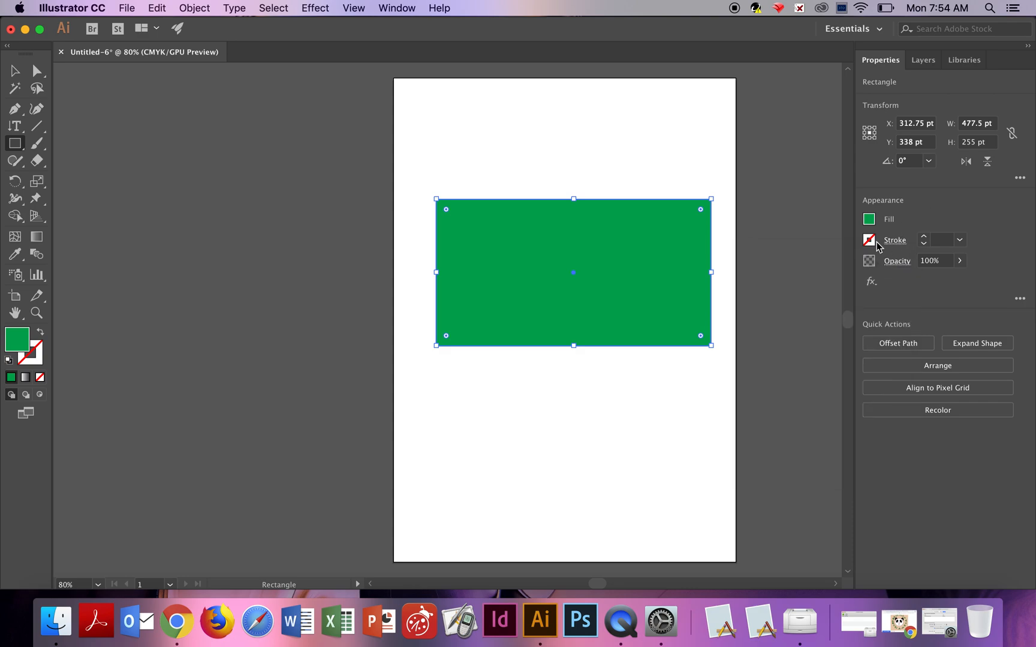
{"action": "left_click", "coordinate": [15, 71]}
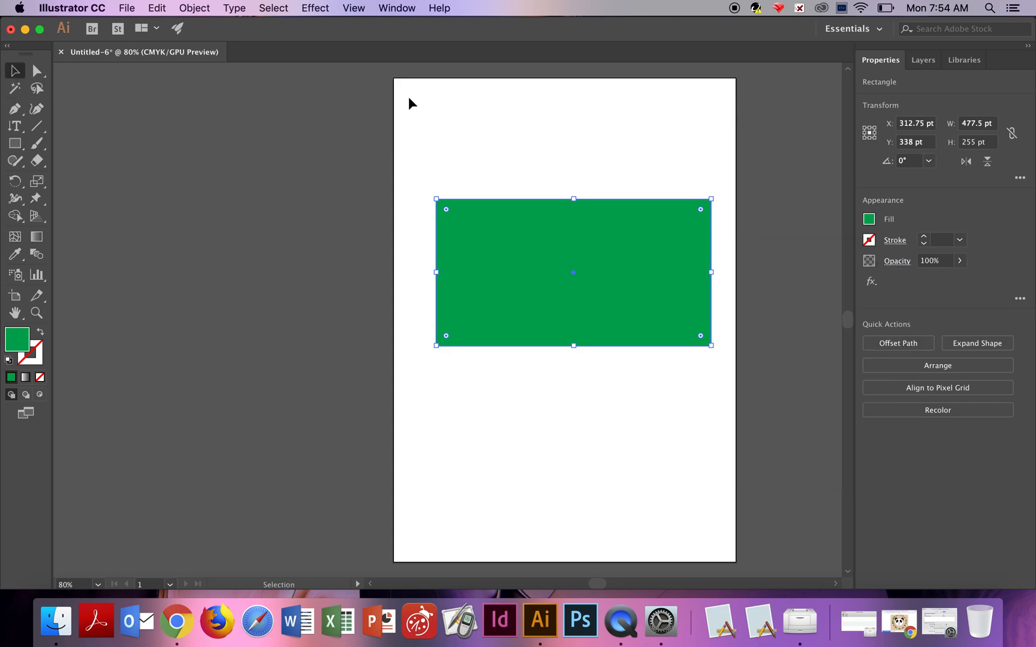
{"action": "left_click", "coordinate": [528, 135]}
Draw an area type frame inside the green rectangle with the Type Tool and enter the text "Rectangle".
{"action": "left_click", "coordinate": [15, 127]}
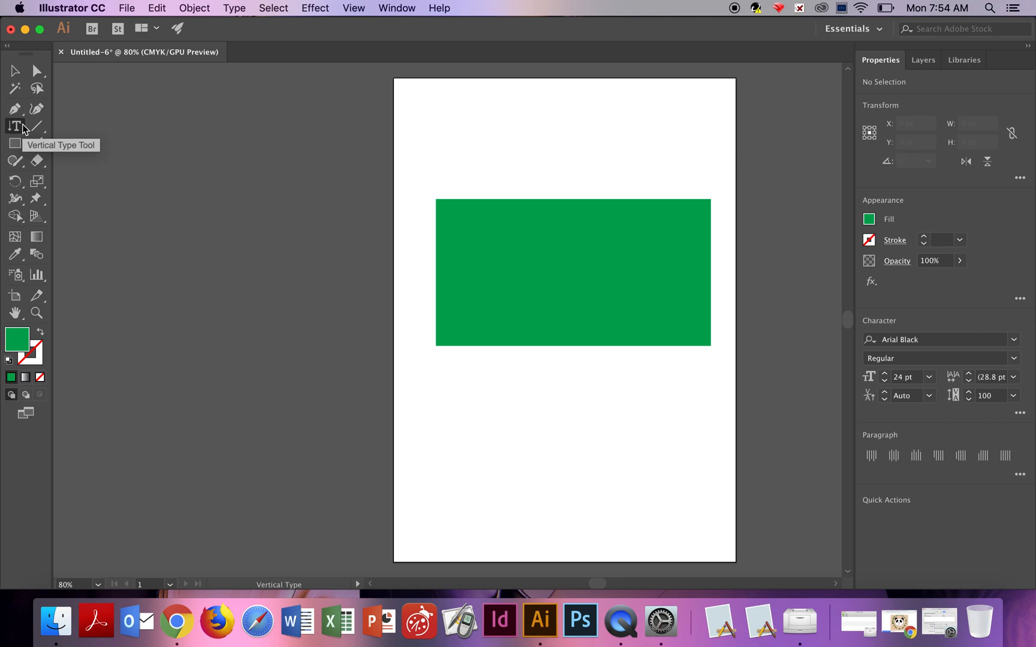
{"action": "left_click", "coordinate": [24, 128]}
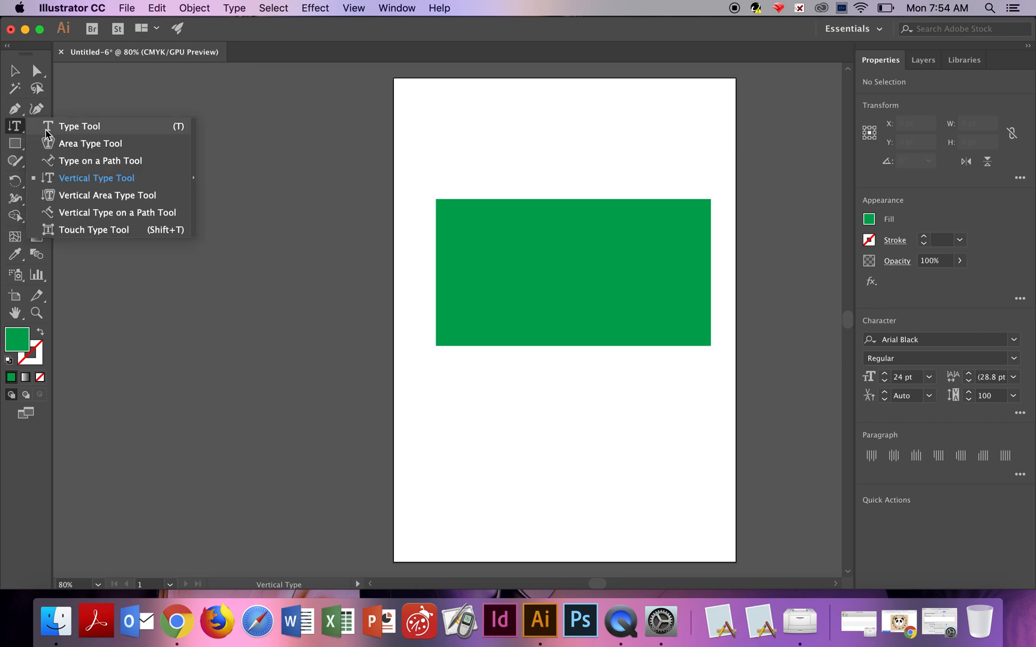
{"action": "left_click", "coordinate": [46, 130]}
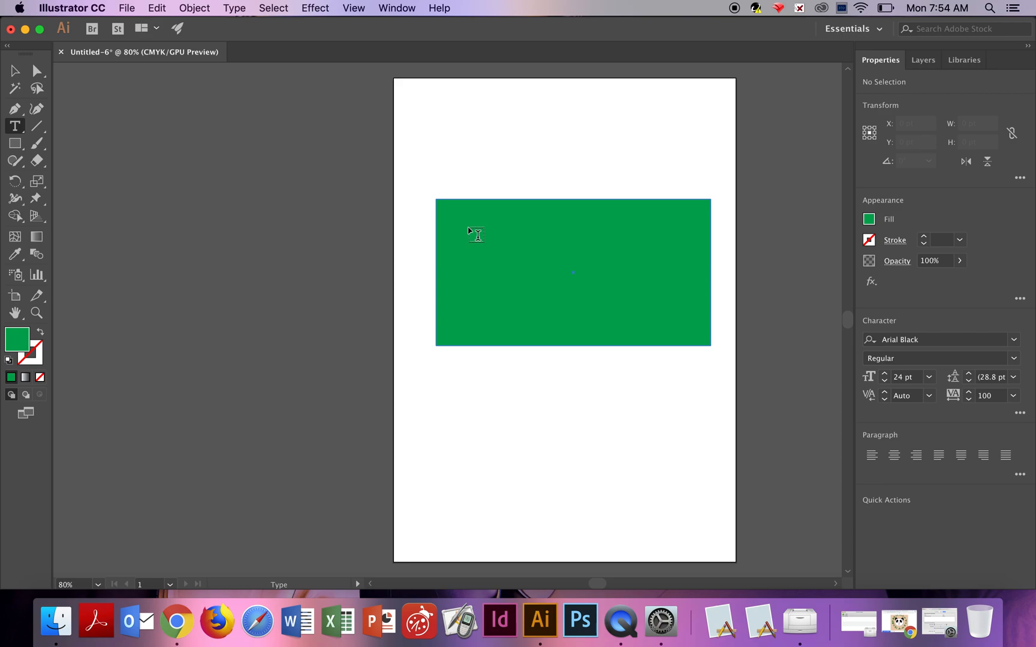
{"action": "left_click_drag", "start_coordinate": [468, 229], "coordinate": [694, 323]}
{"action": "key", "text": "BackSpace"}
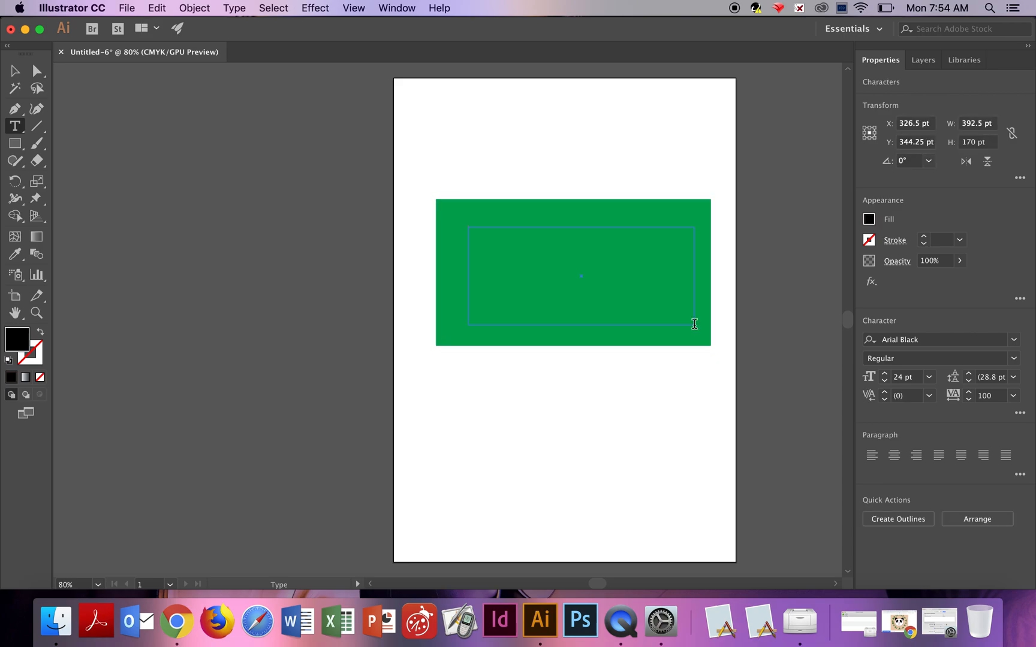
{"action": "type", "text": "S"}
{"action": "key", "text": "BackSpace"}
{"action": "key", "text": "BackSpace"}
{"action": "type", "text": "Rectangle"}
{"action": "left_click", "coordinate": [15, 75]}
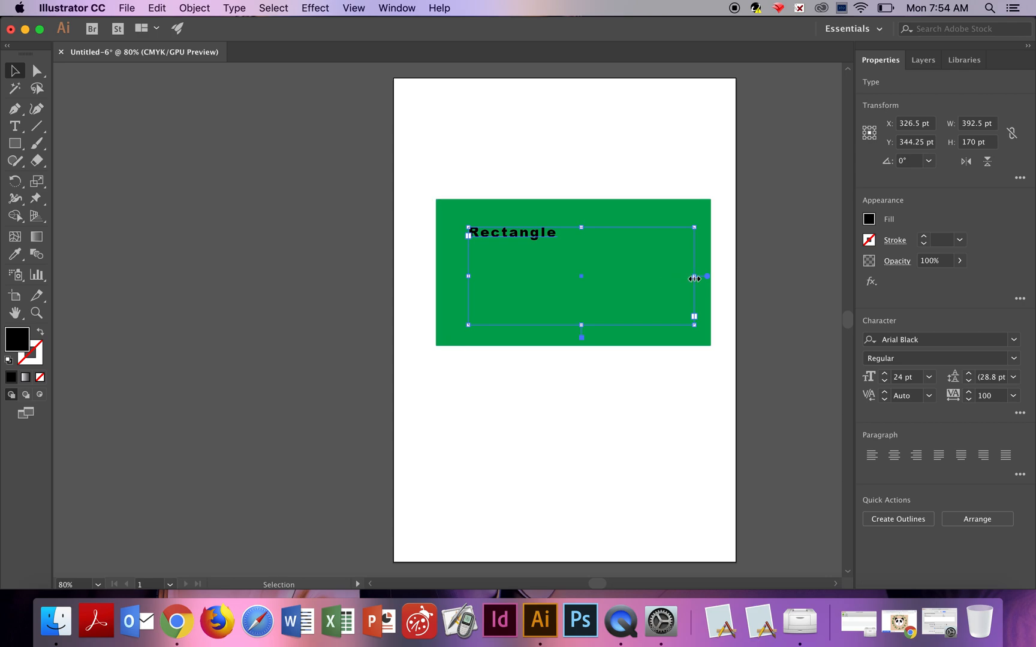
Shrink the text frame to about 163 by 35 pt around the word.
{"action": "left_click_drag", "start_coordinate": [694, 279], "coordinate": [562, 274]}
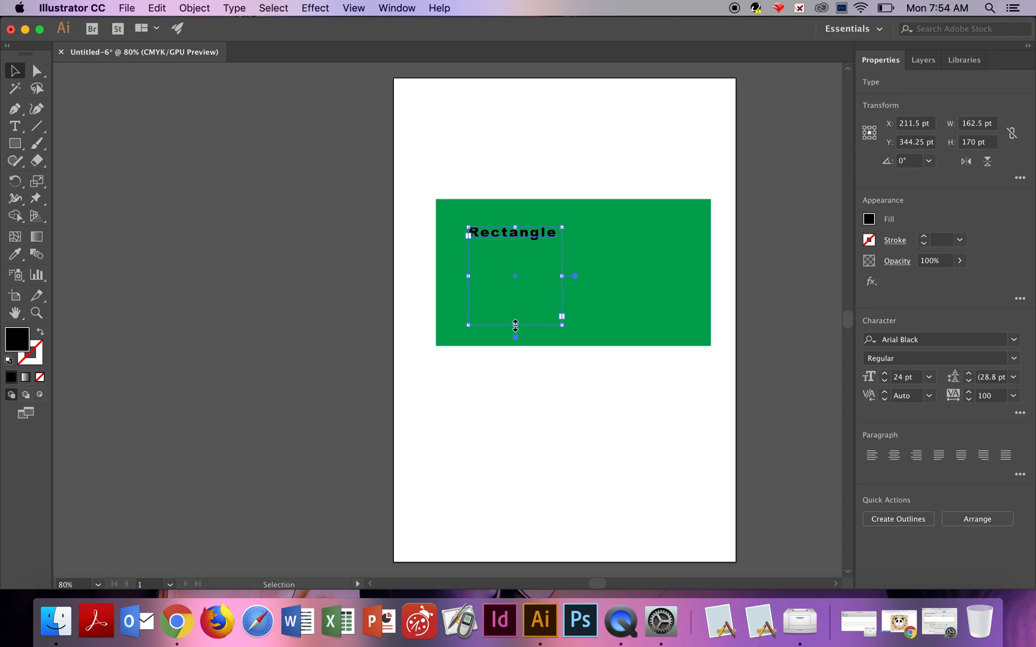
{"action": "left_click_drag", "start_coordinate": [516, 326], "coordinate": [516, 251]}
{"action": "mouse_move", "coordinate": [562, 248]}
{"action": "left_mouse_down"}
{"action": "mouse_move", "coordinate": [573, 254]}
{"action": "mouse_move", "coordinate": [559, 245]}
{"action": "left_mouse_up"}
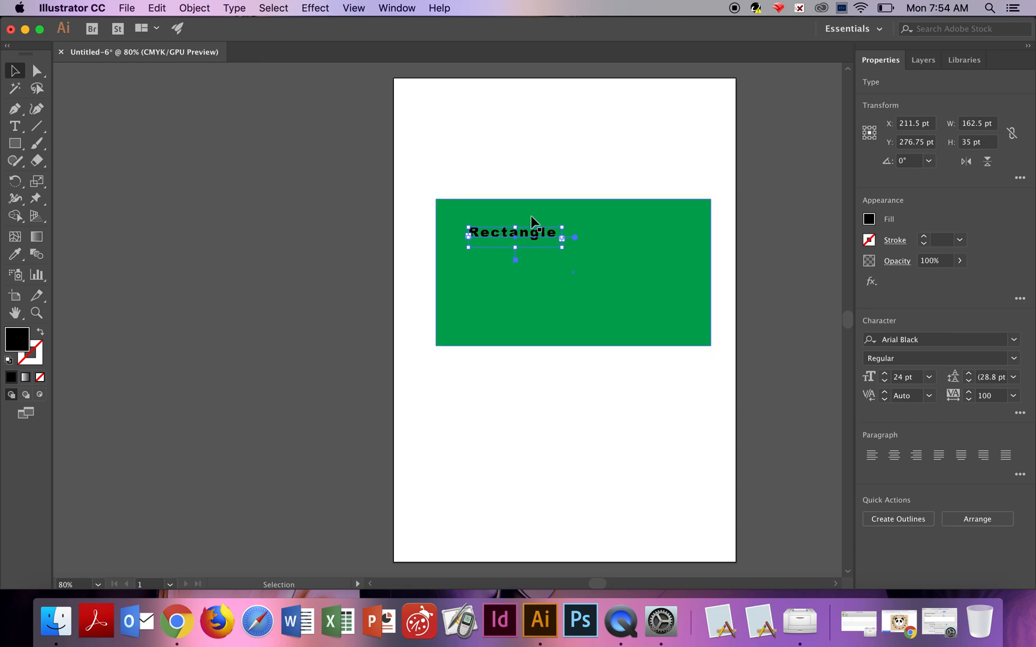
{"action": "left_click", "coordinate": [448, 186]}
{"action": "left_click_drag", "start_coordinate": [513, 243], "coordinate": [567, 265]}
{"action": "key", "text": "super+z"}
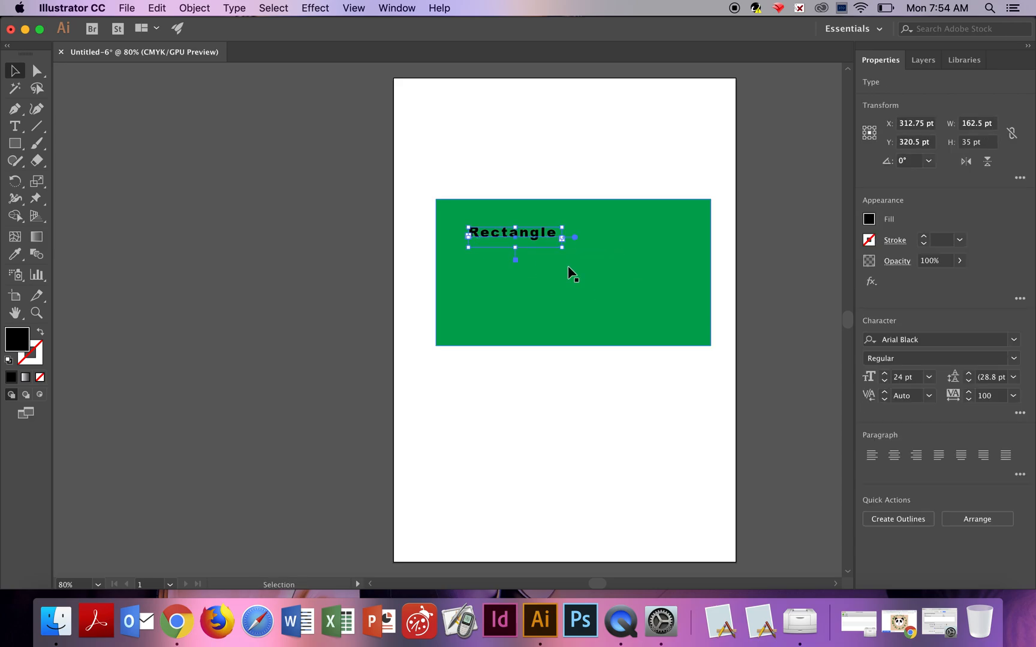
Select the text frame and the rectangle together and align them on horizontal and vertical centres.
{"action": "left_click", "coordinate": [548, 159]}
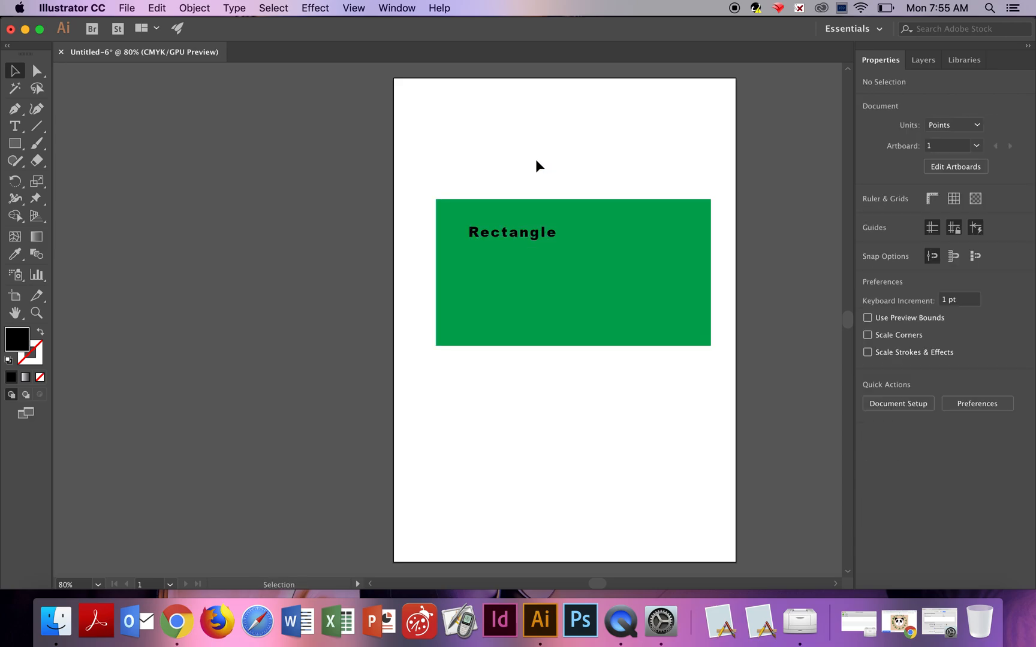
{"action": "left_click_drag", "start_coordinate": [426, 181], "coordinate": [718, 378]}
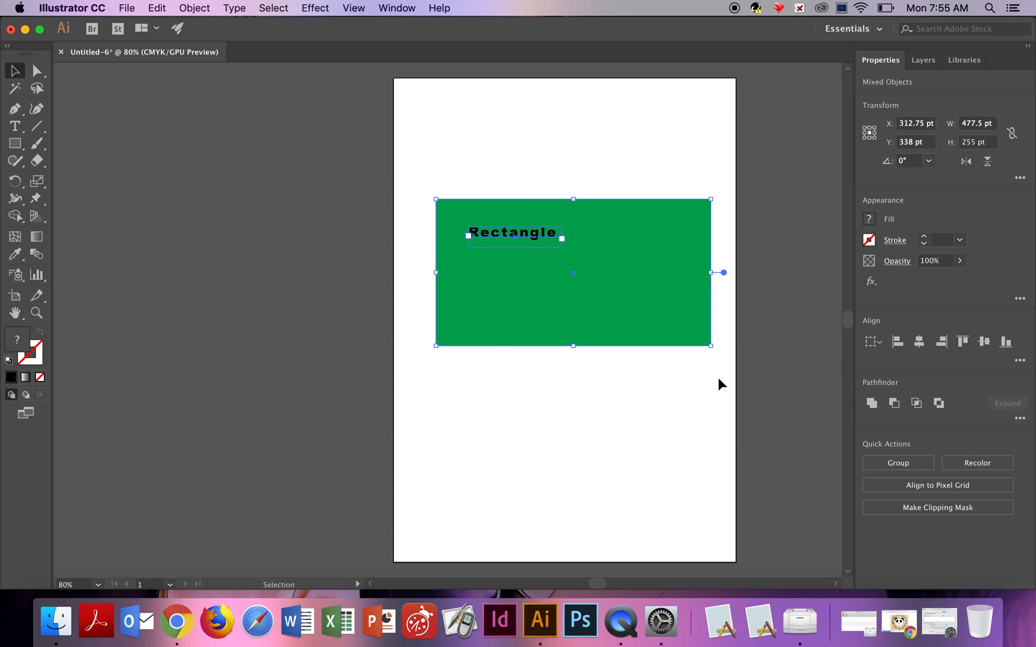
{"action": "left_click", "coordinate": [929, 349]}
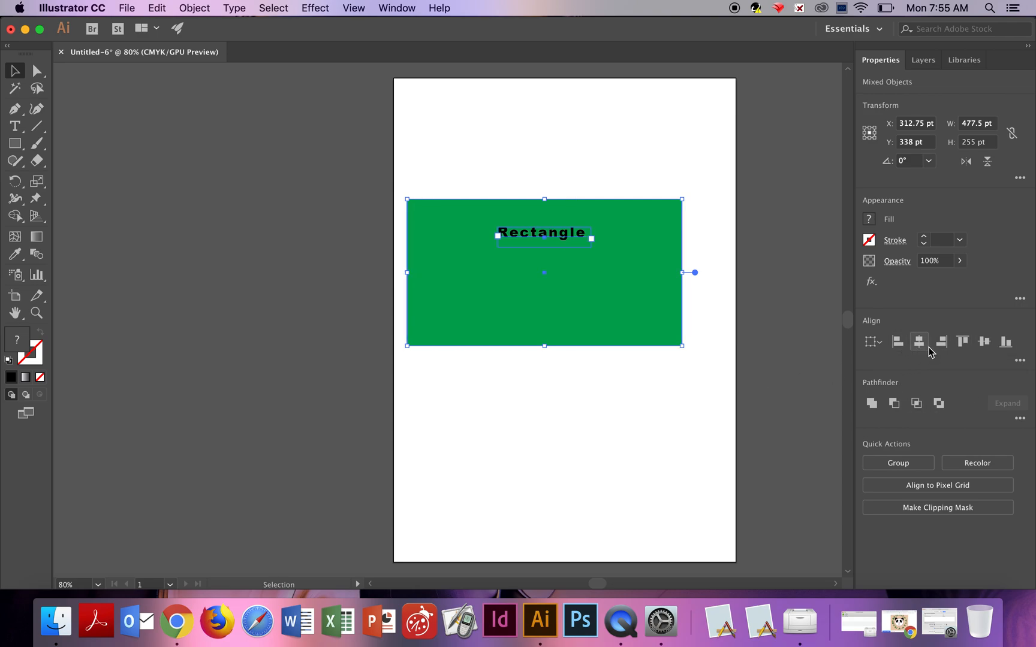
{"action": "left_click", "coordinate": [985, 345]}
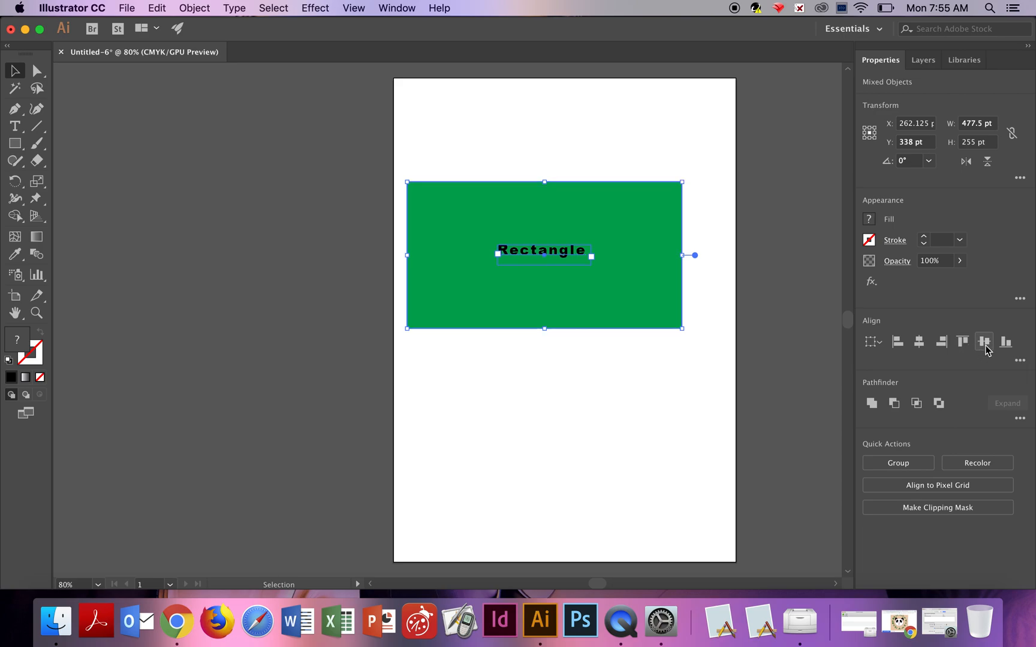
{"action": "left_click", "coordinate": [570, 384]}
Select the "Rectangle" text and set its font size to 36 pt.
{"action": "left_click", "coordinate": [571, 252]}
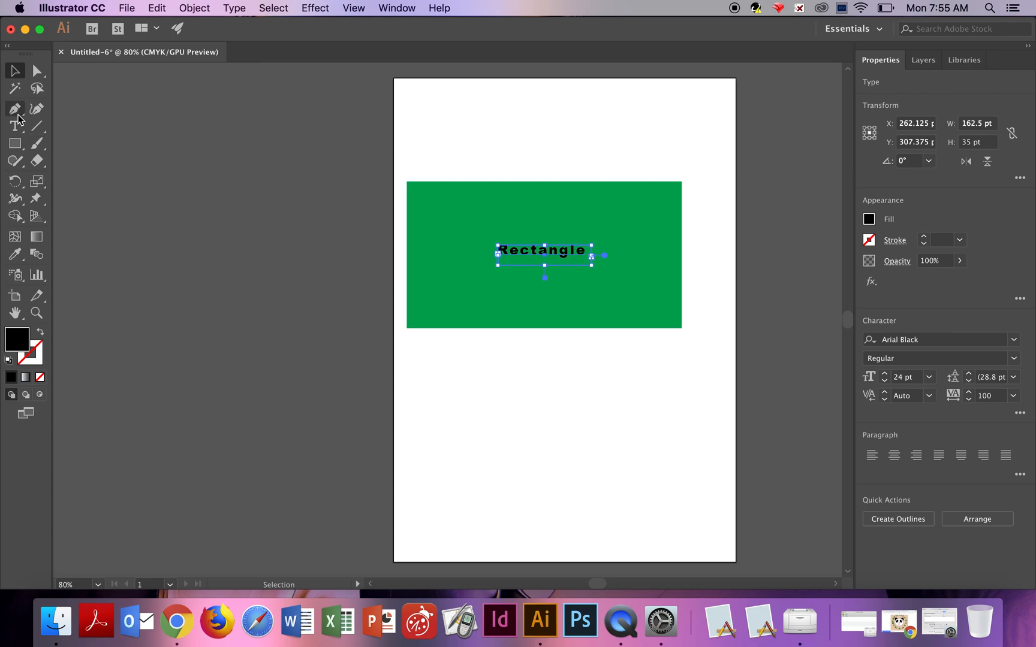
{"action": "left_click", "coordinate": [19, 128]}
{"action": "left_click", "coordinate": [581, 253]}
{"action": "left_click_drag", "start_coordinate": [580, 253], "coordinate": [475, 251]}
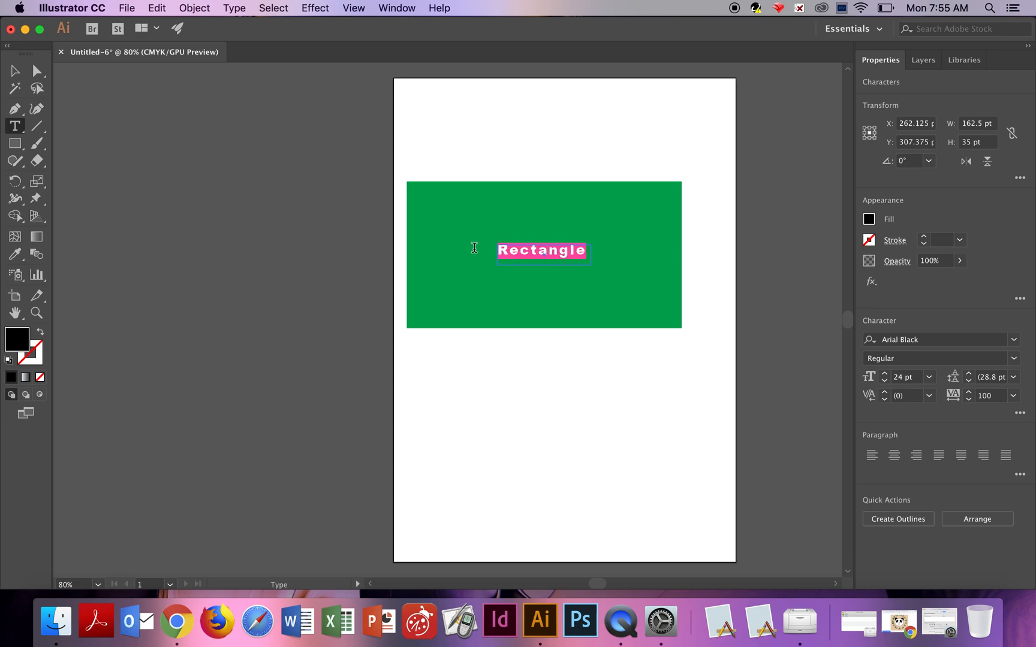
{"action": "left_click", "coordinate": [928, 377]}
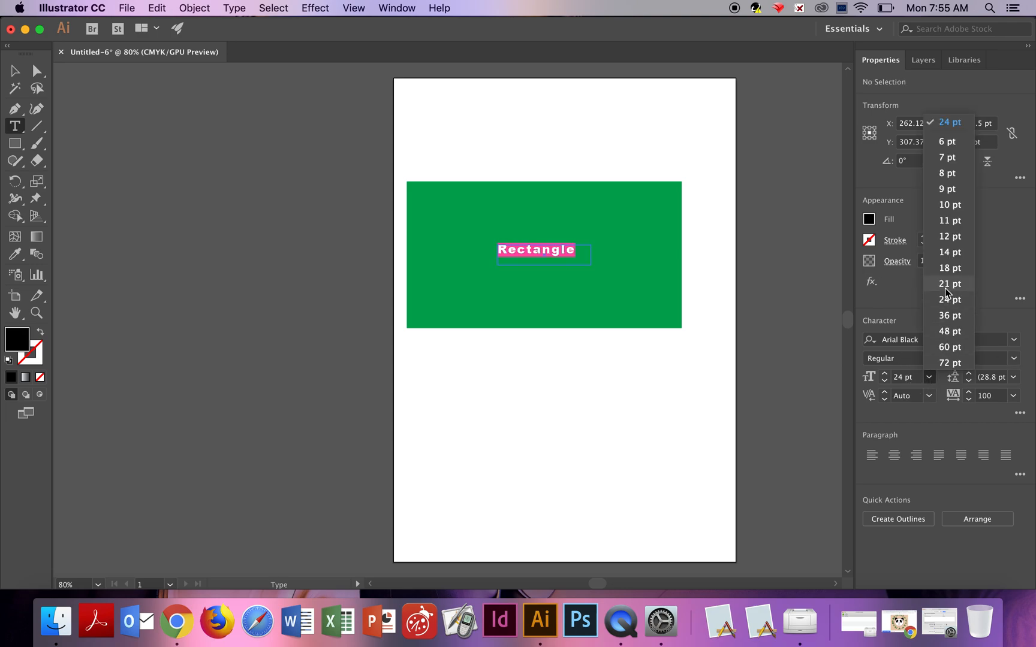
{"action": "left_click", "coordinate": [949, 315]}
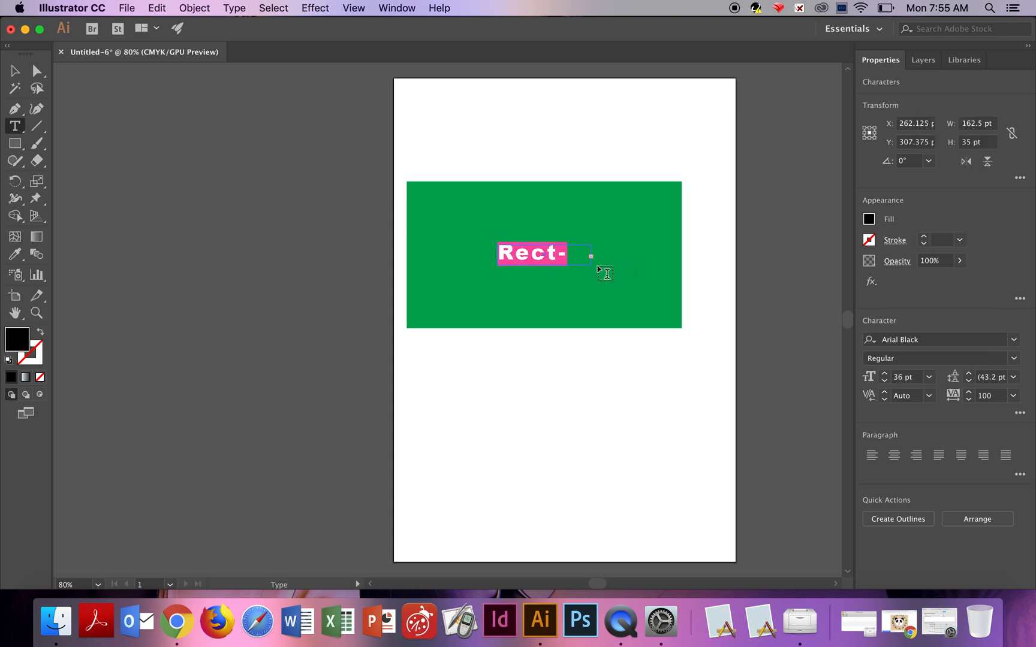
Enlarge the text frame to about 263 by 77 pt and shift it left.
{"action": "left_click", "coordinate": [15, 71]}
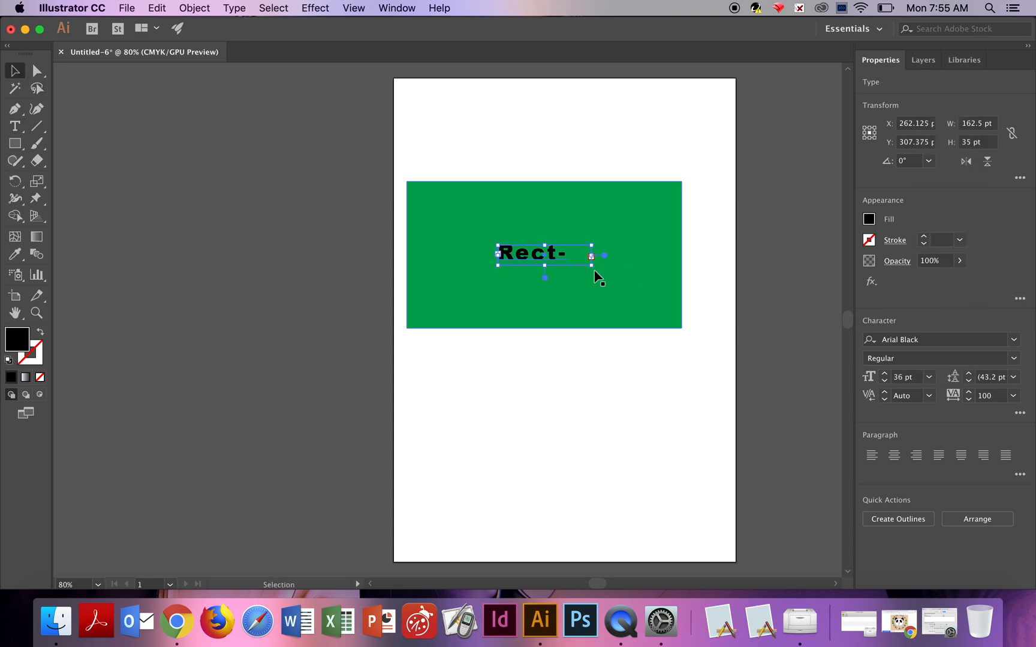
{"action": "left_click_drag", "start_coordinate": [591, 267], "coordinate": [650, 289]}
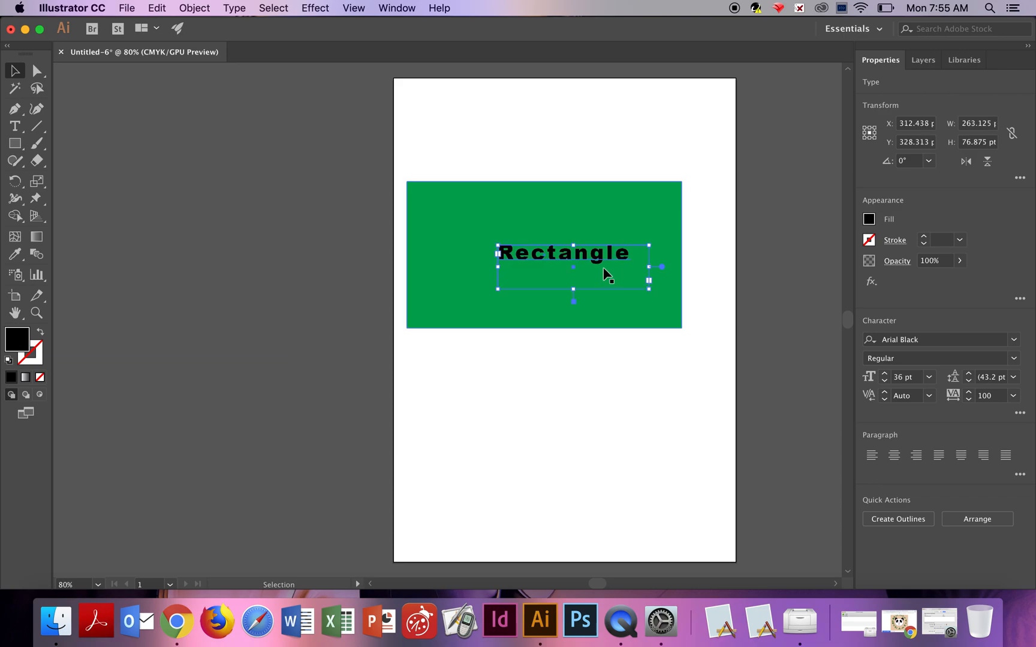
{"action": "left_click_drag", "start_coordinate": [596, 257], "coordinate": [564, 249]}
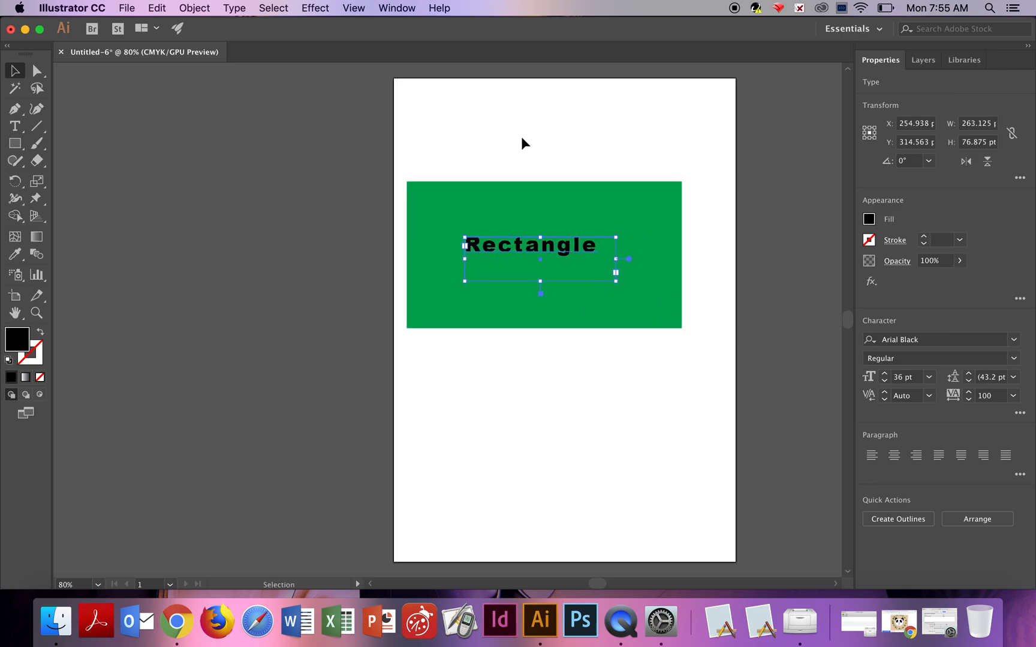
Re-align the text frame and the rectangle on horizontal and vertical centres, then deselect.
{"action": "left_click_drag", "start_coordinate": [521, 141], "coordinate": [632, 407]}
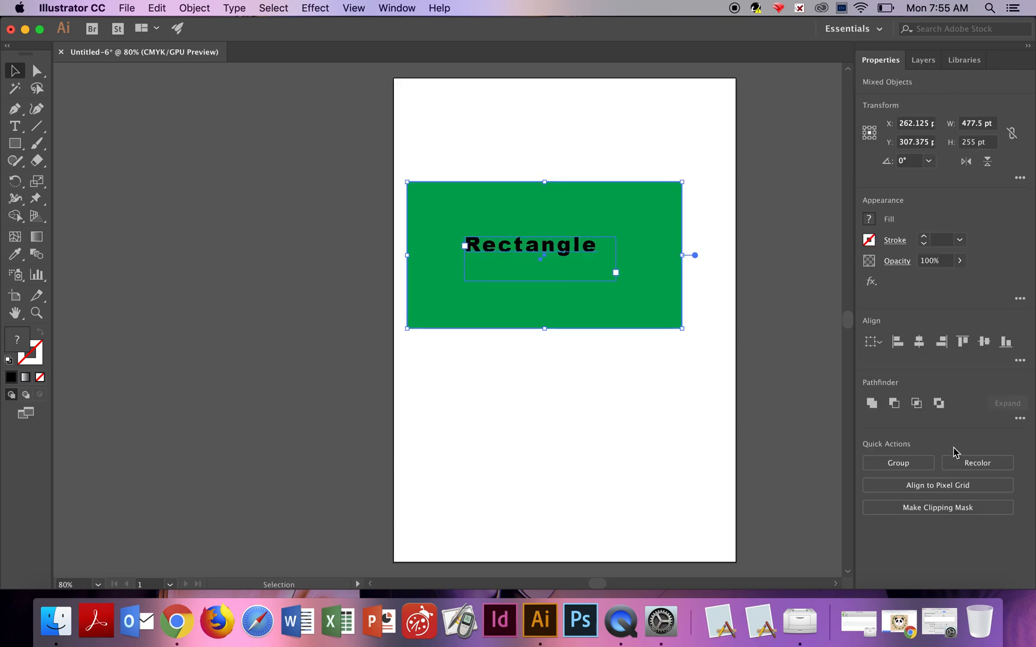
{"action": "left_click", "coordinate": [917, 347]}
{"action": "left_click", "coordinate": [984, 342]}
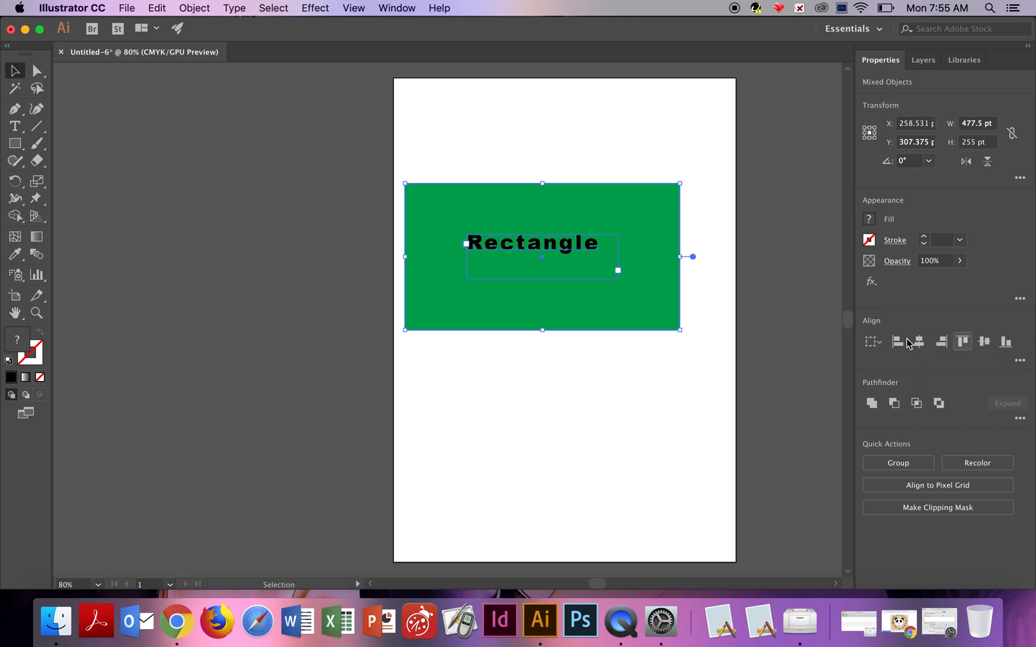
{"action": "left_click", "coordinate": [570, 389]}
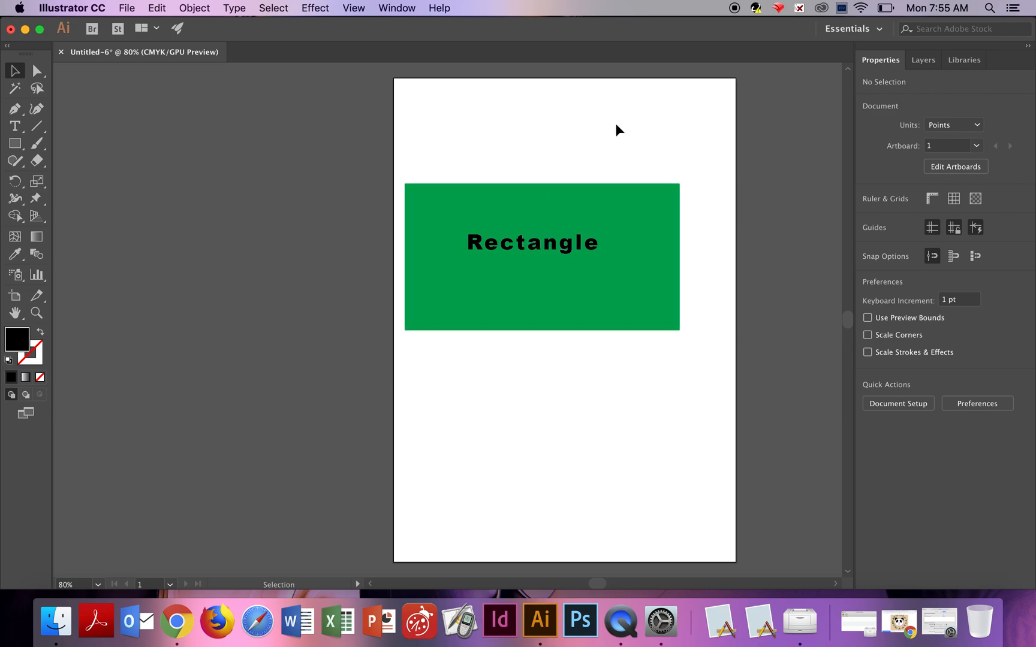
Convert the text to outlines and knock it out of the green rectangle with Pathfinder Minus Front.
{"action": "left_click", "coordinate": [550, 244]}
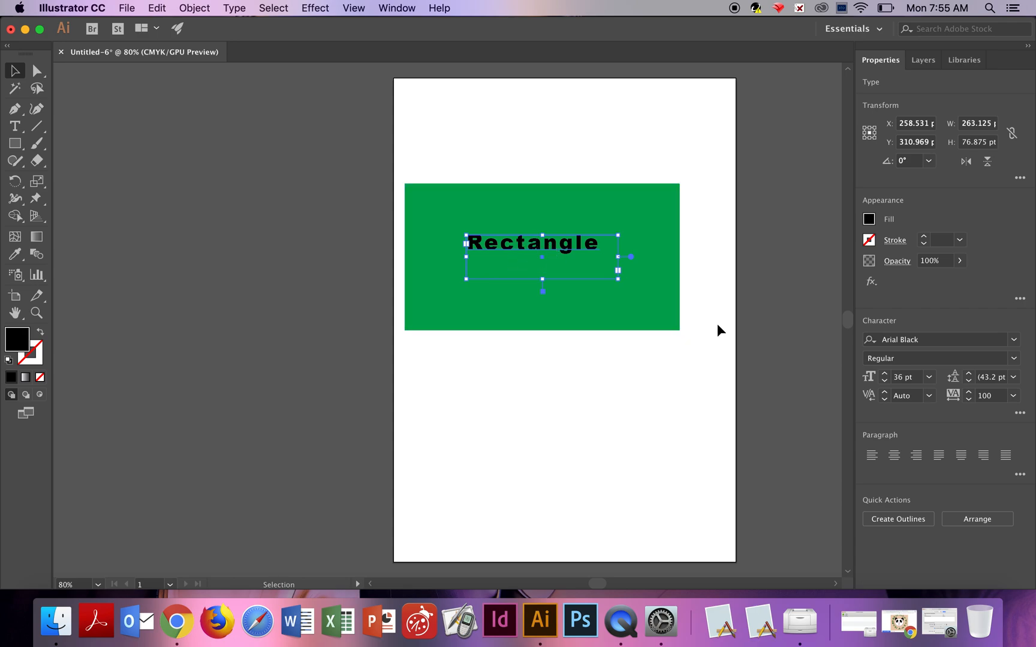
{"action": "left_click", "coordinate": [899, 521]}
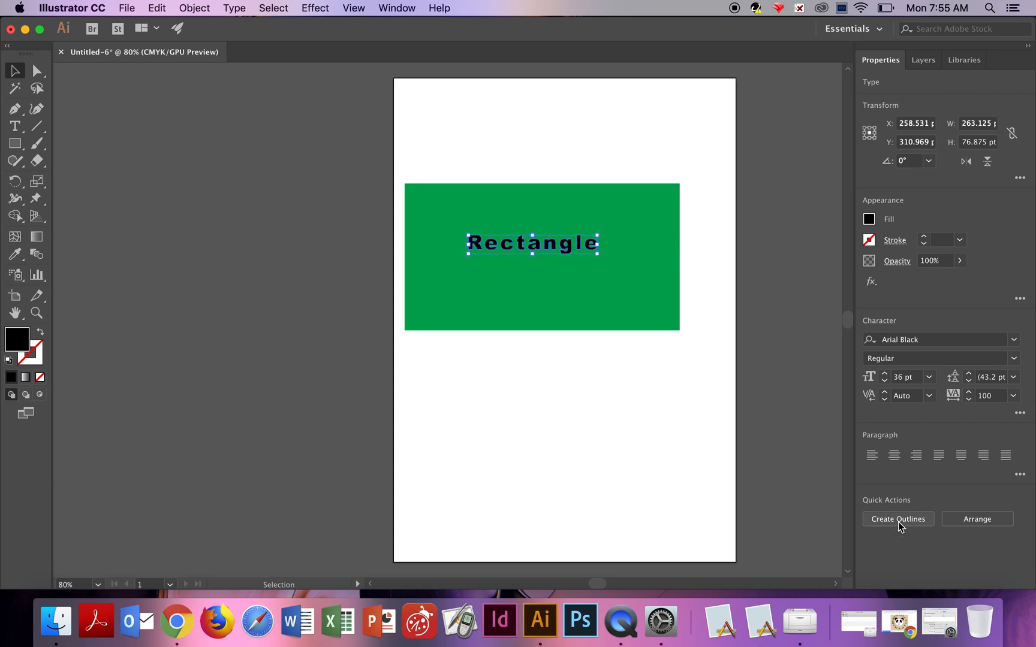
{"action": "left_click", "coordinate": [616, 395]}
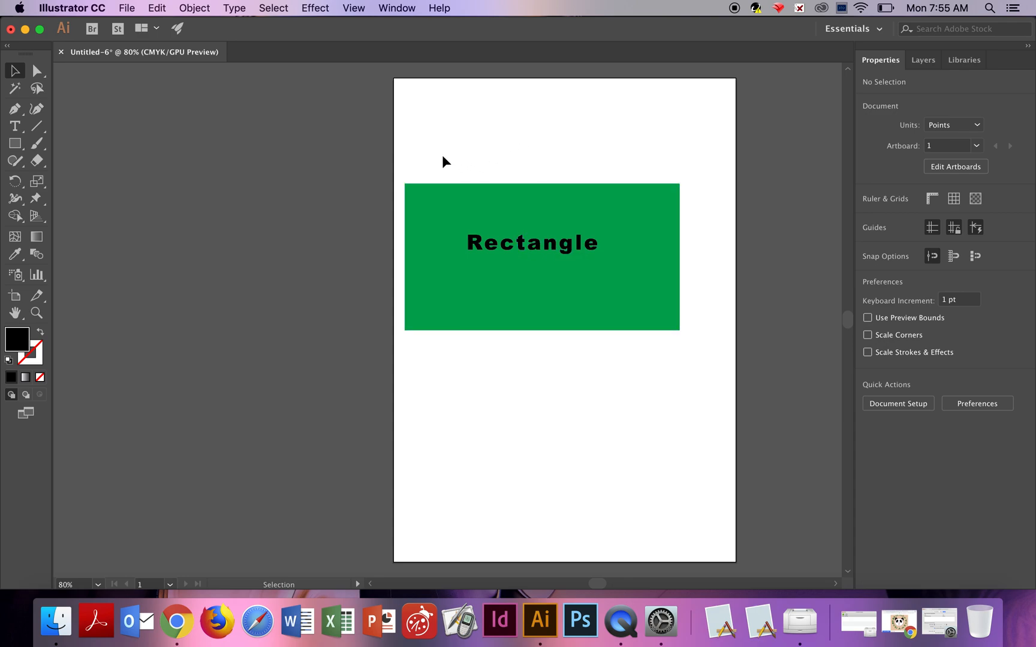
{"action": "left_click_drag", "start_coordinate": [453, 210], "coordinate": [690, 374]}
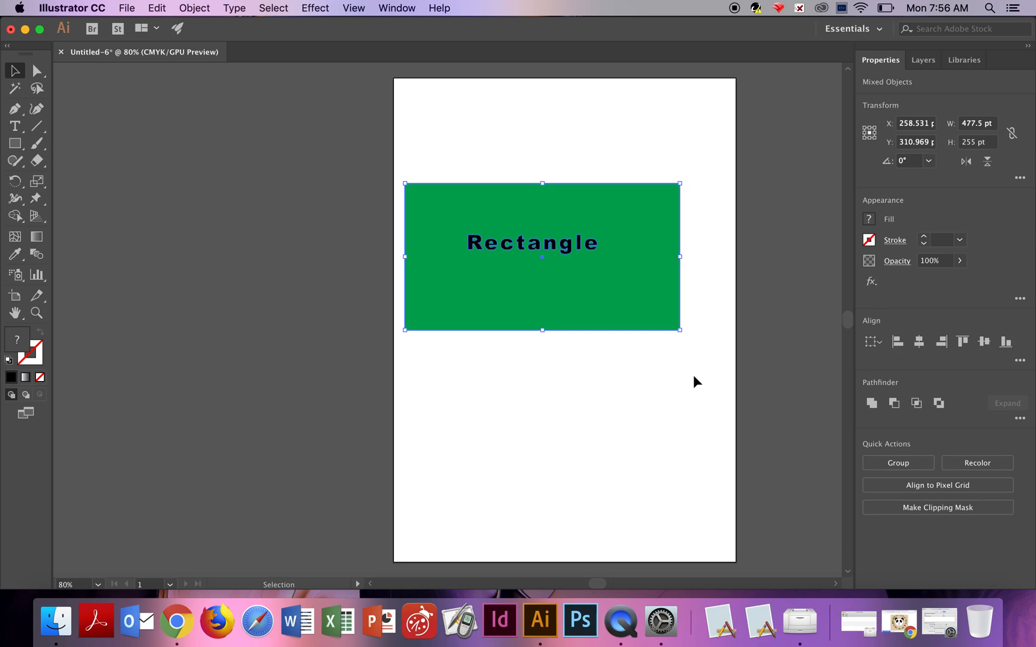
{"action": "left_click", "coordinate": [903, 404]}
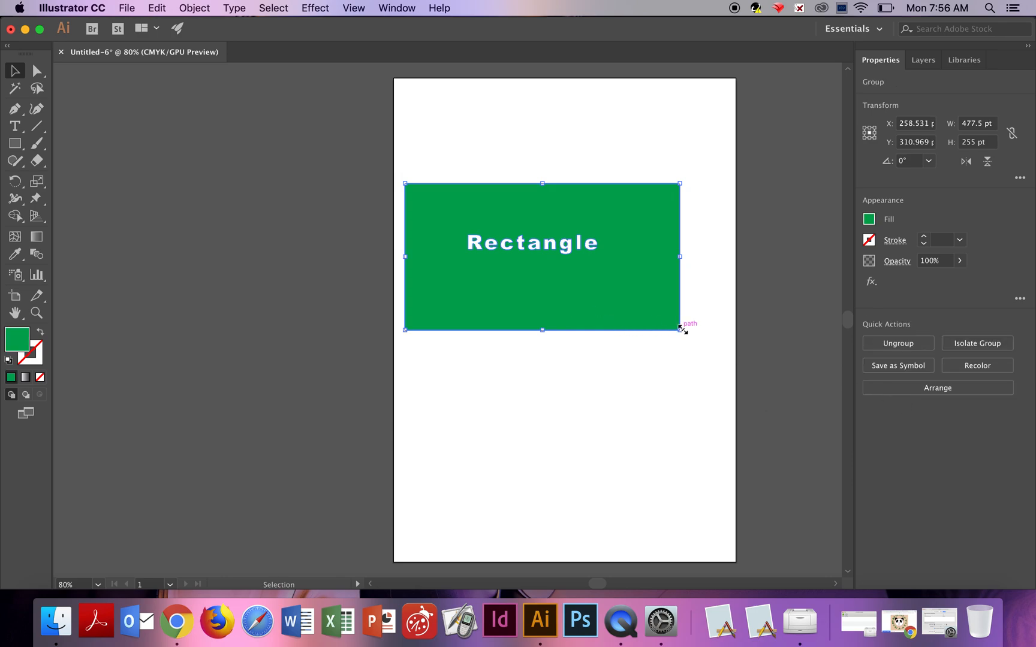
Scale the knocked-out group to about 339 by 560 pt and reposition it on the page.
{"action": "left_click_drag", "start_coordinate": [679, 329], "coordinate": [601, 506]}
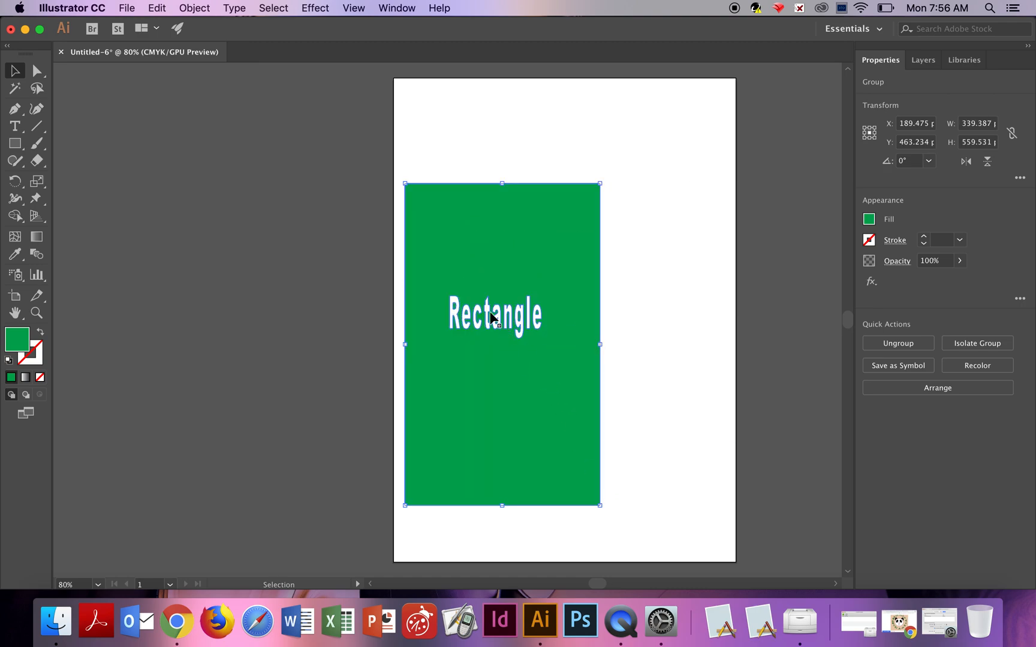
{"action": "left_click_drag", "start_coordinate": [519, 265], "coordinate": [693, 202]}
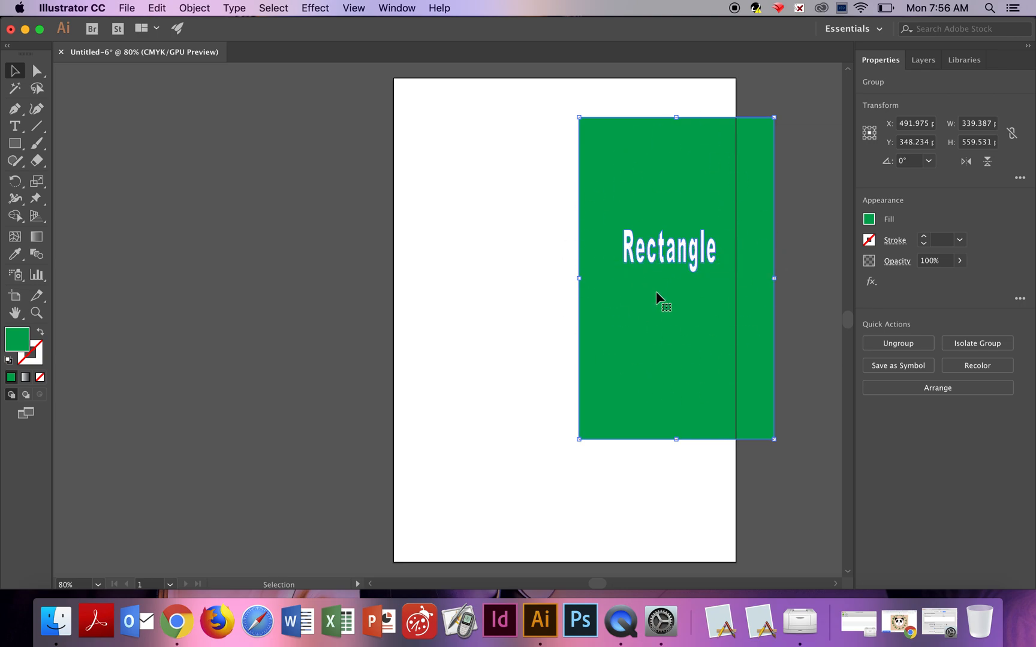
{"action": "left_click_drag", "start_coordinate": [646, 314], "coordinate": [544, 326]}
{"action": "left_click_drag", "start_coordinate": [671, 454], "coordinate": [674, 271]}
{"action": "left_click_drag", "start_coordinate": [618, 231], "coordinate": [581, 391]}
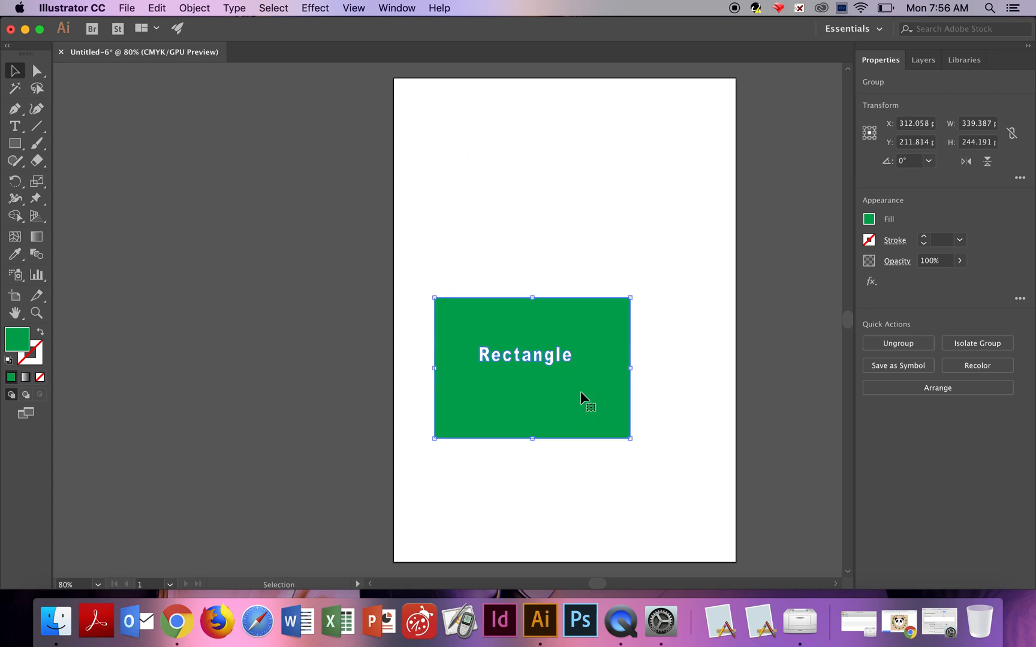
Undo the scaling, knockout and outline conversion to restore the live text, then deselect.
{"action": "key", "text": "super+z"}
{"action": "key", "text": "super+z"}
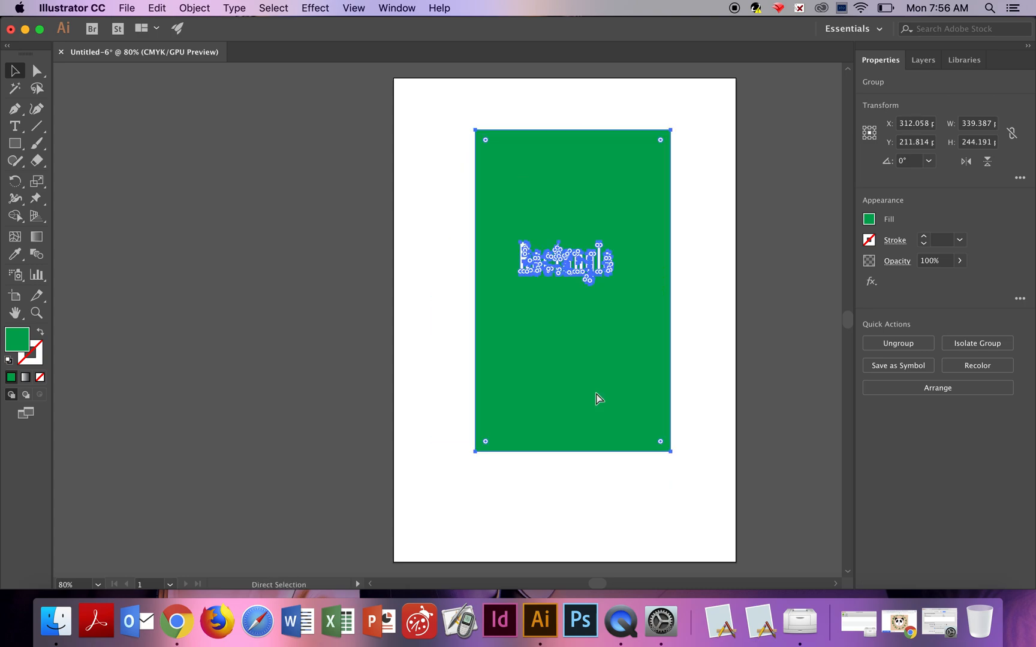
{"action": "key", "text": "super+z"}
{"action": "key", "text": "super+z"}
{"action": "key", "text": "super+z"}
{"action": "key", "text": "super+z"}
{"action": "key", "text": "super+z"}
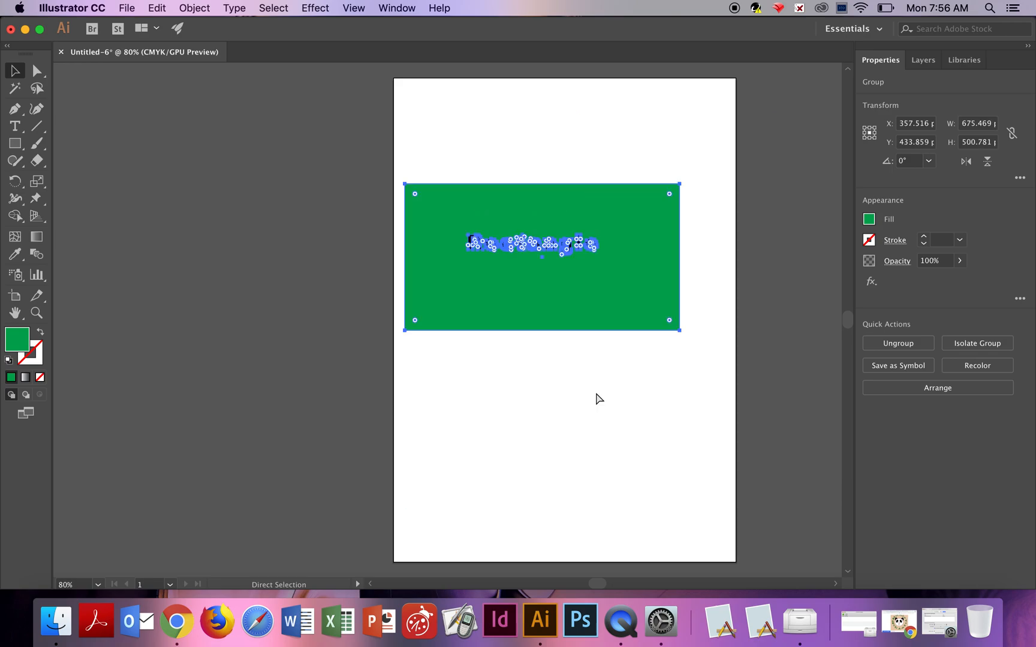
{"action": "key", "text": "super+z"}
{"action": "key", "text": "super+z"}
{"action": "left_click", "coordinate": [586, 395]}
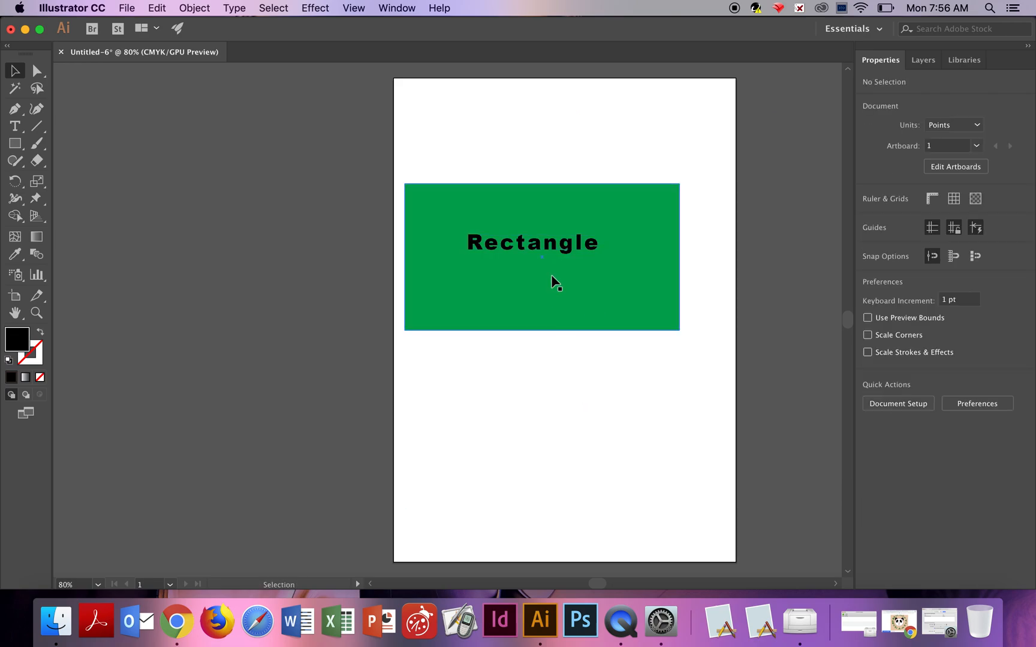
Move the "Rectangle" text frame out of the green rectangle to below it on the page.
{"action": "left_click", "coordinate": [546, 243]}
{"action": "key", "text": "t"}
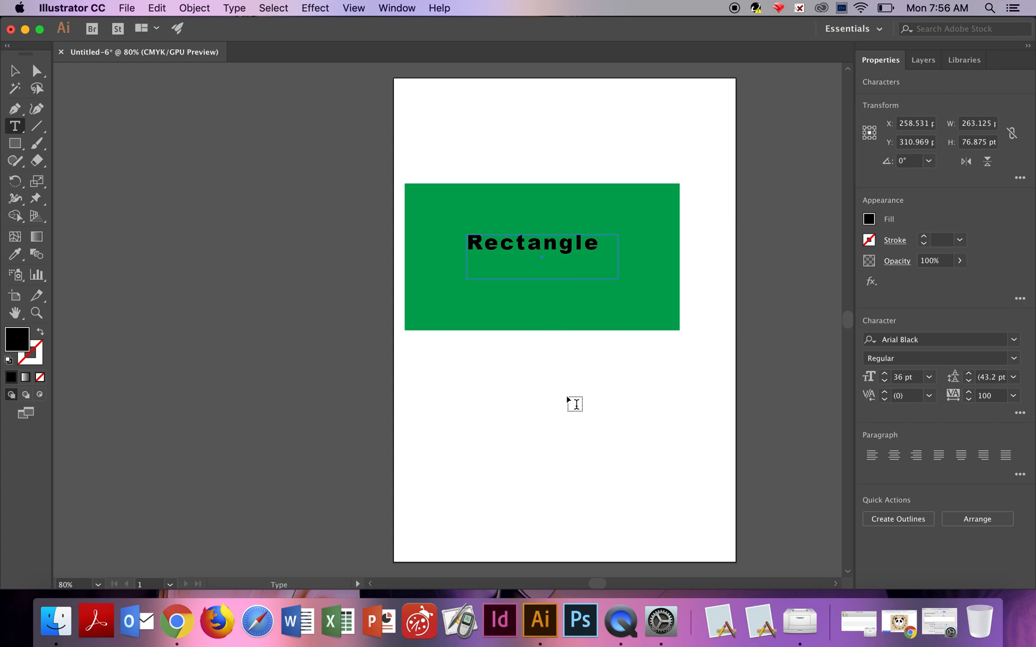
{"action": "left_click", "coordinate": [15, 71]}
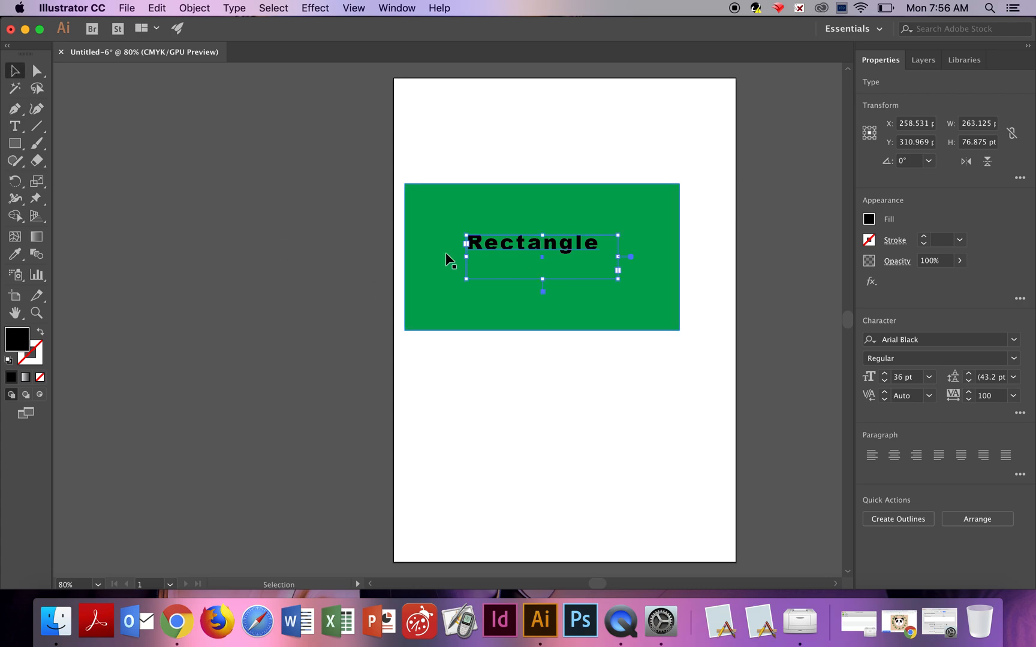
{"action": "left_click_drag", "start_coordinate": [469, 243], "coordinate": [504, 441]}
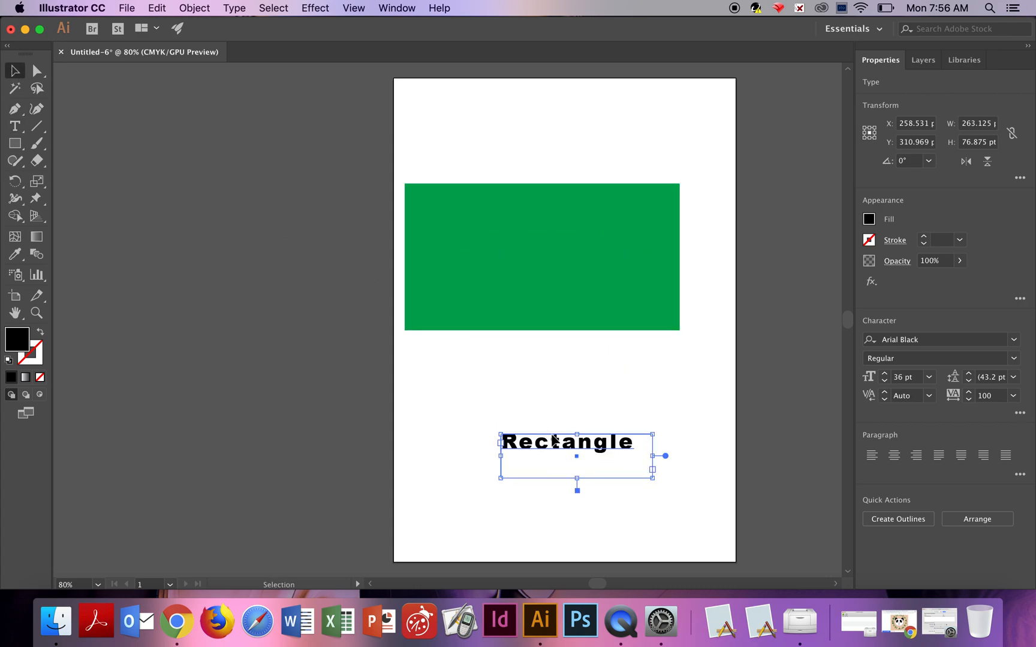
Delete the green rectangle from the page.
{"action": "left_click", "coordinate": [558, 242]}
{"action": "key", "text": "Delete"}
Move the "Rectangle" text up, convert it to outlines, ungroup it and enlarge it to about 343 by 107 pt.
{"action": "left_click_drag", "start_coordinate": [570, 451], "coordinate": [549, 308]}
{"action": "left_click", "coordinate": [886, 520]}
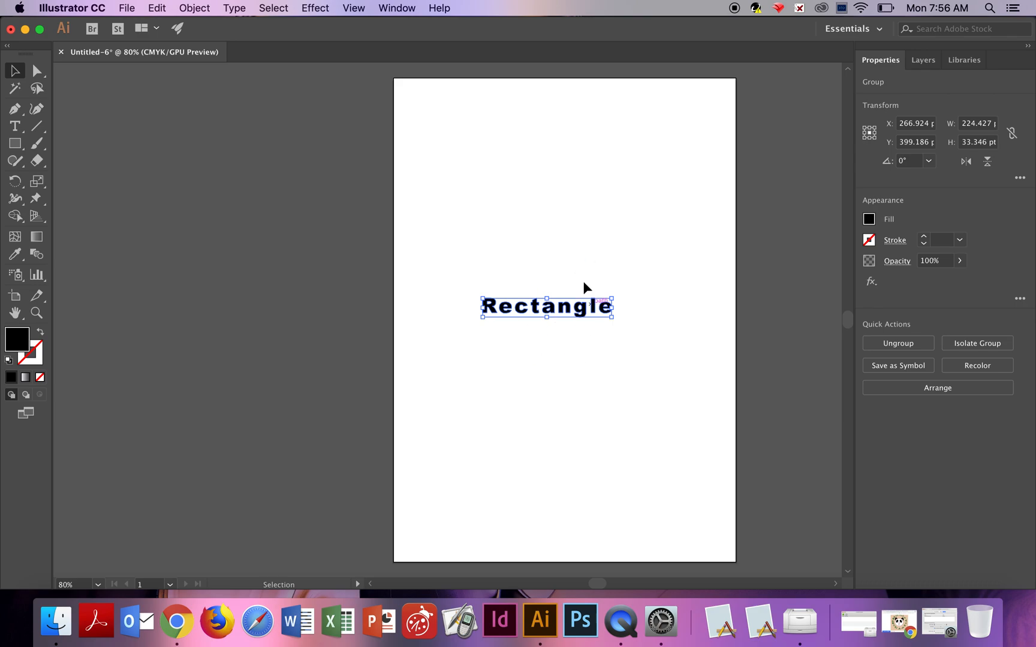
{"action": "left_click", "coordinate": [929, 346]}
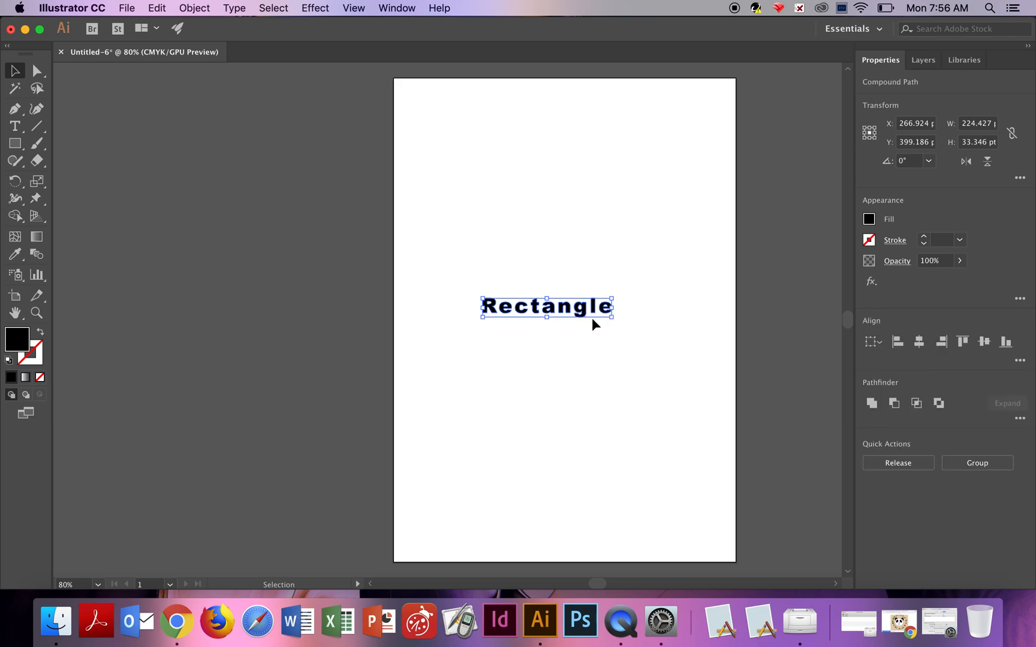
{"action": "left_click_drag", "start_coordinate": [611, 316], "coordinate": [682, 362]}
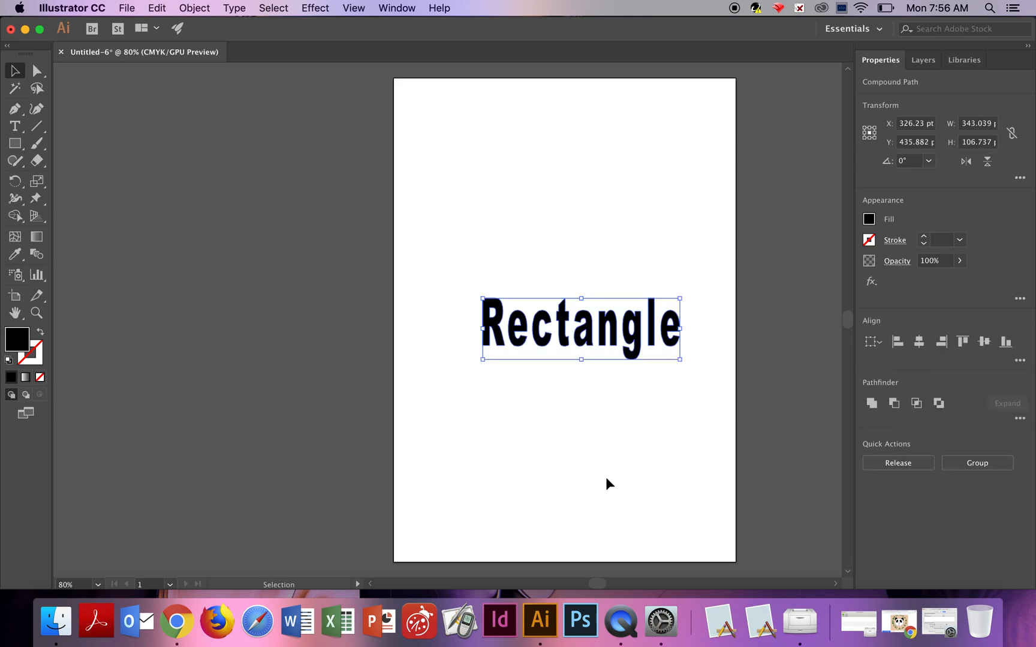
Scatter the individual outlined letters of "Rectangle" across the page, enlarging the letter "a" greatly.
{"action": "left_click", "coordinate": [615, 465]}
{"action": "left_click_drag", "start_coordinate": [563, 335], "coordinate": [538, 200]}
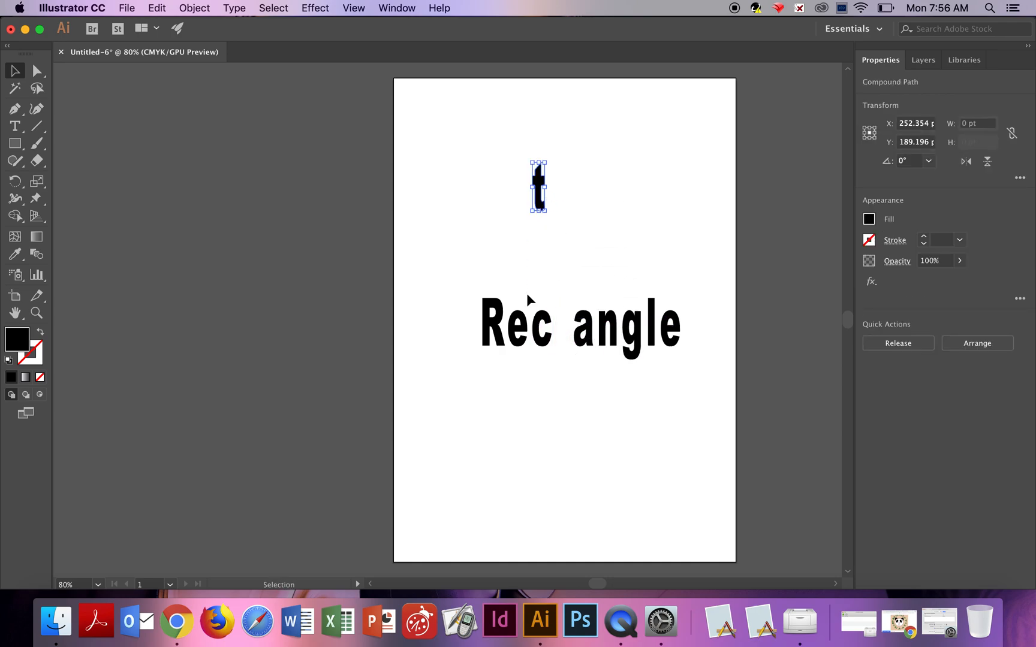
{"action": "left_click_drag", "start_coordinate": [543, 330], "coordinate": [585, 238]}
{"action": "left_click_drag", "start_coordinate": [587, 328], "coordinate": [644, 493]}
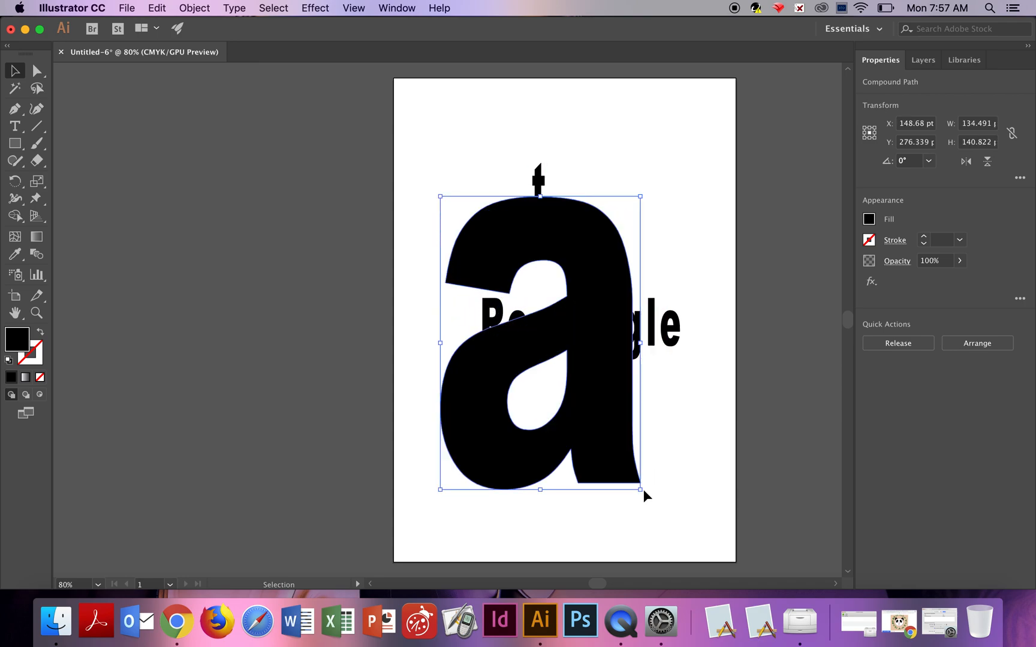
{"action": "left_click_drag", "start_coordinate": [608, 393], "coordinate": [580, 298]}
{"action": "left_click_drag", "start_coordinate": [656, 335], "coordinate": [519, 313]}
{"action": "left_click", "coordinate": [687, 233]}
{"action": "left_click_drag", "start_coordinate": [559, 229], "coordinate": [571, 383]}
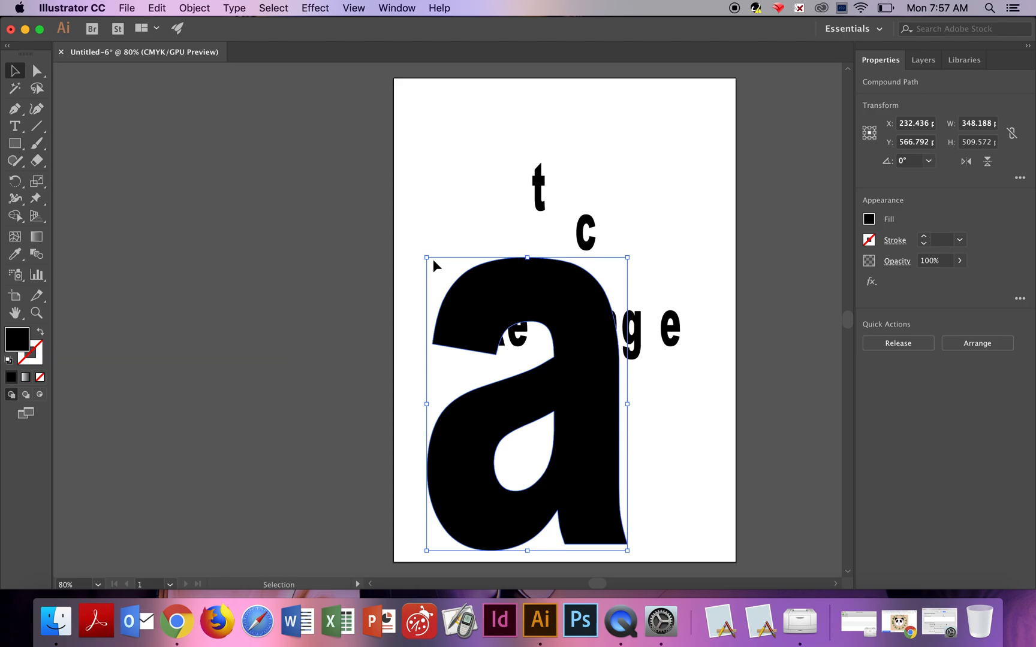
{"action": "left_click_drag", "start_coordinate": [426, 256], "coordinate": [565, 189]}
{"action": "left_click_drag", "start_coordinate": [598, 306], "coordinate": [470, 251]}
{"action": "left_click", "coordinate": [708, 395]}
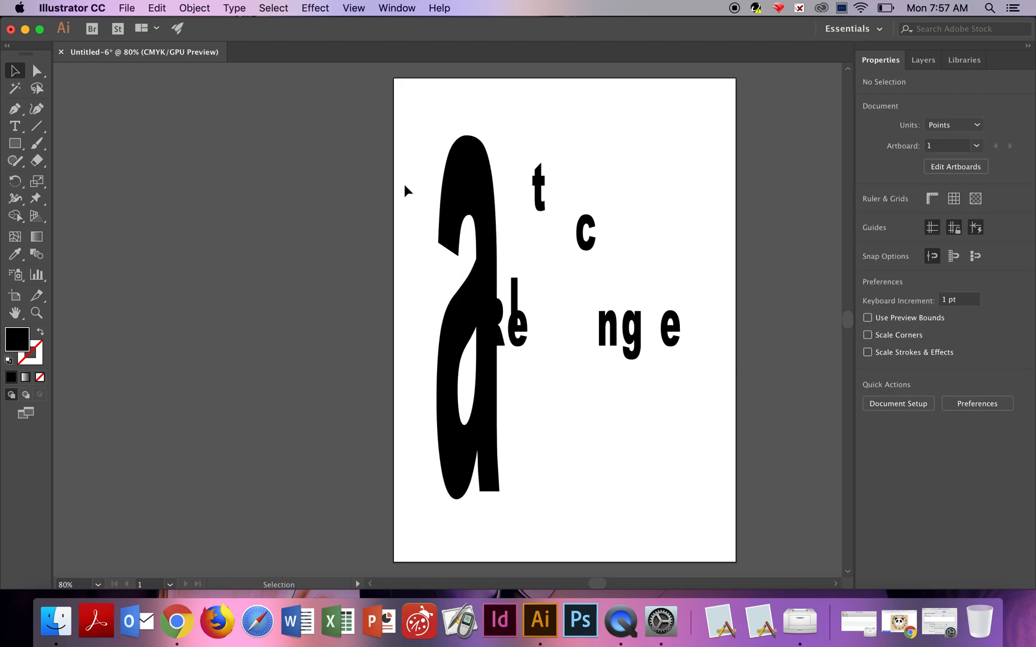
Select all the letters on the page and delete them.
{"action": "left_click_drag", "start_coordinate": [434, 117], "coordinate": [738, 528]}
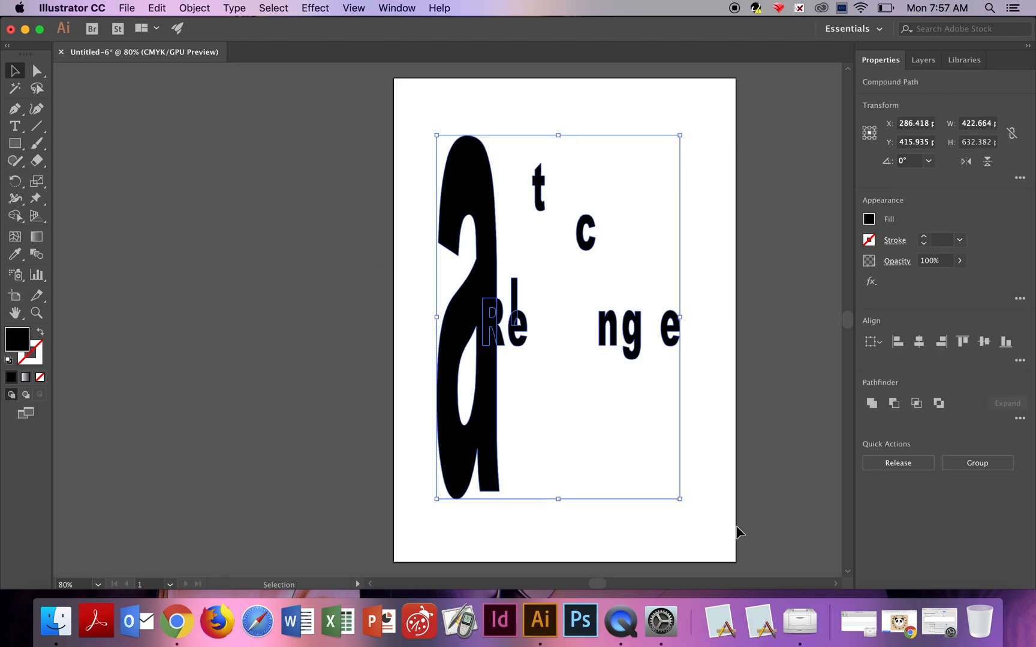
{"action": "key", "text": "Delete"}
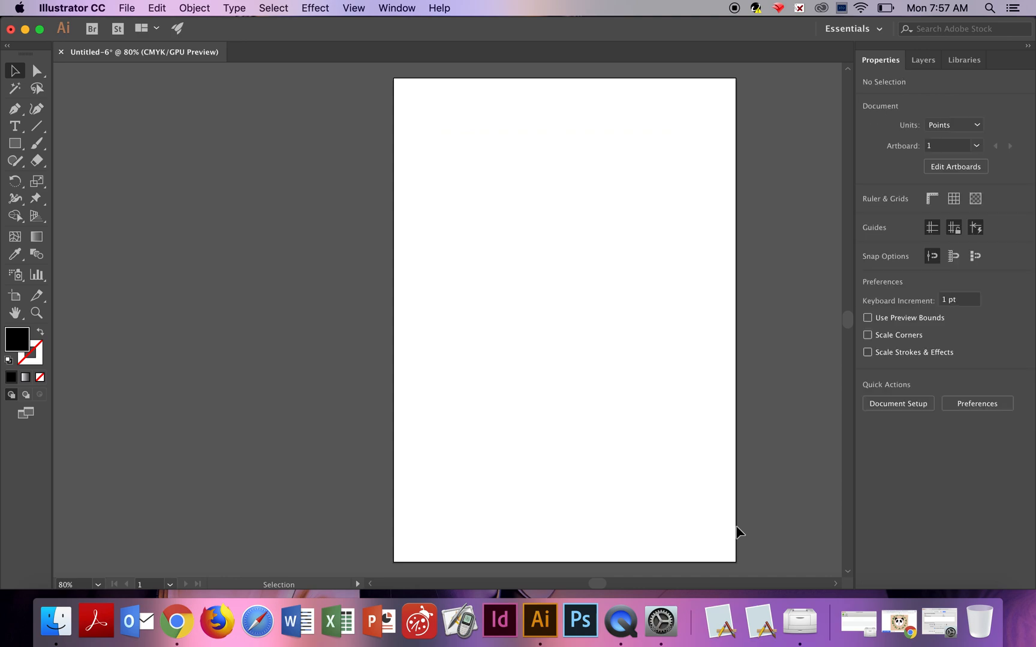
Minimize the Illustrator window to the Dock.
{"action": "left_click", "coordinate": [23, 132]}
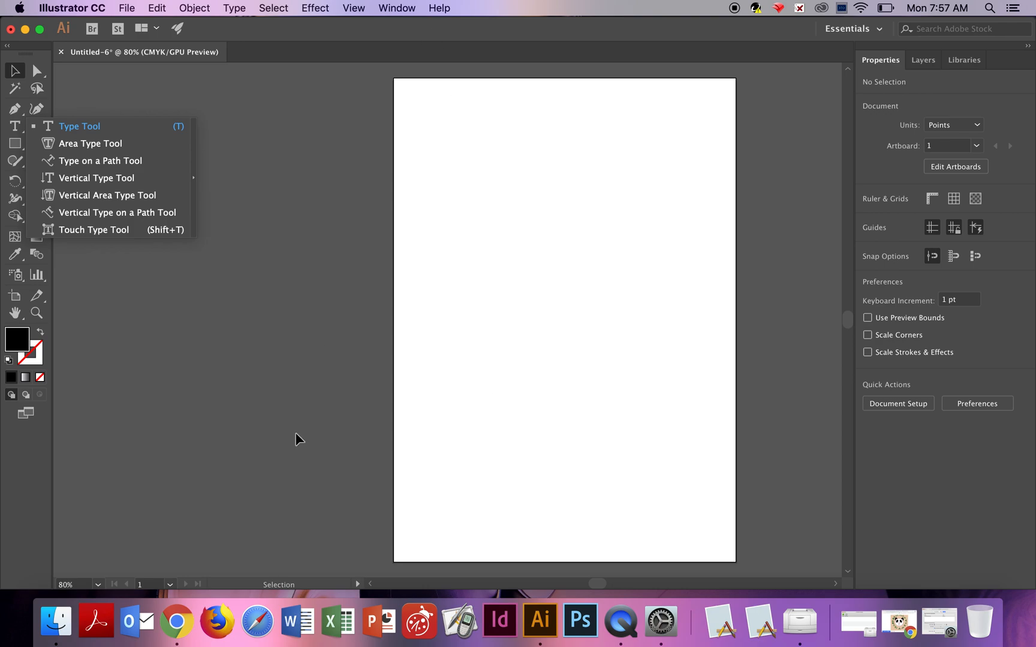
{"action": "left_click", "coordinate": [300, 203]}
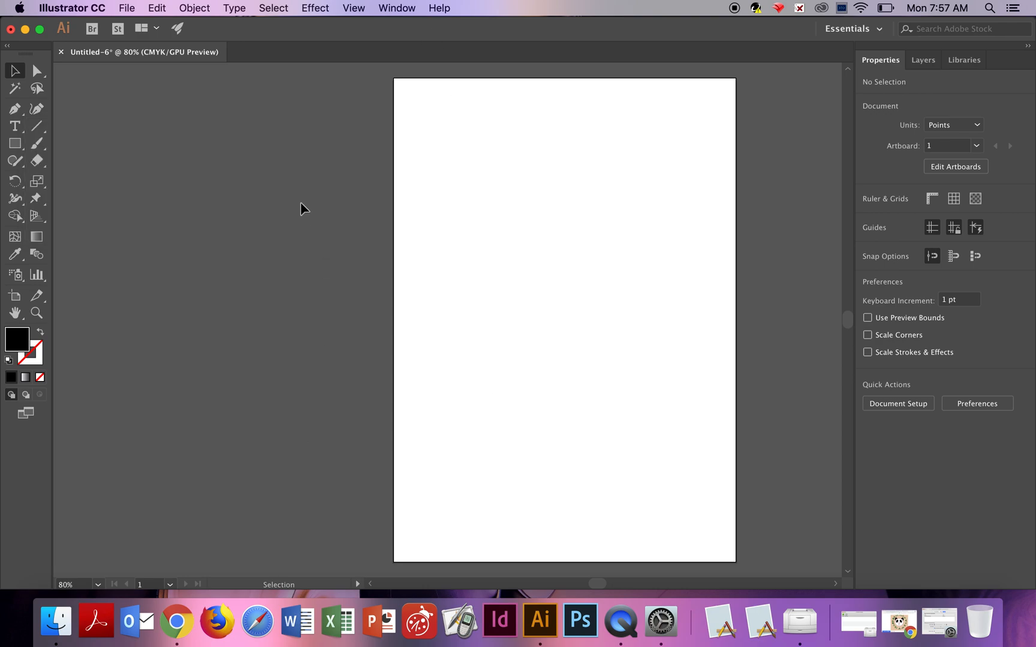
{"action": "left_click", "coordinate": [193, 8]}
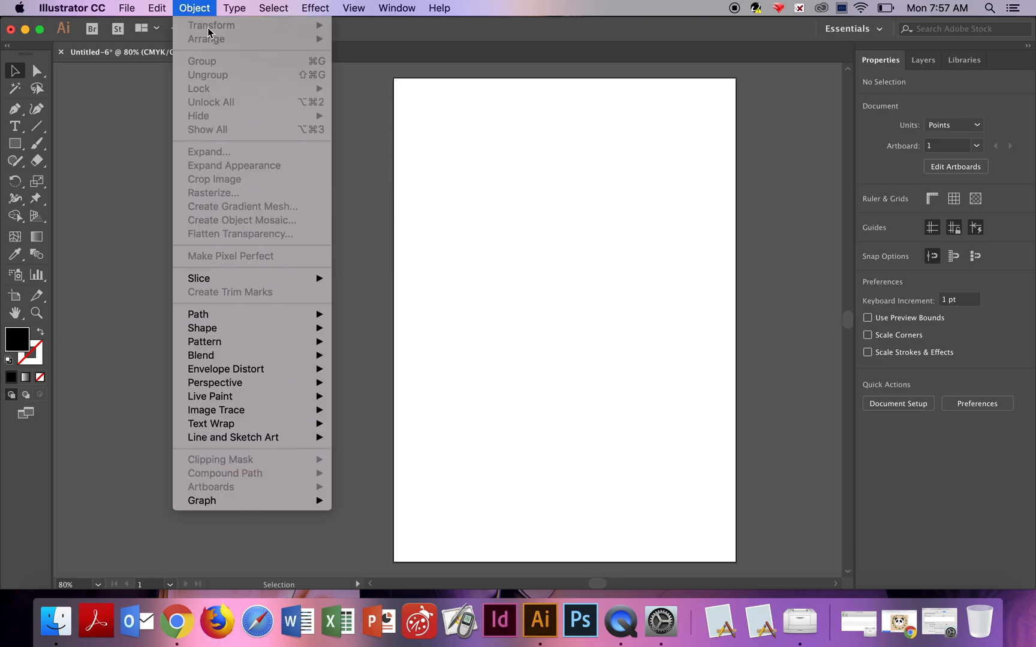
{"action": "left_click", "coordinate": [105, 133]}
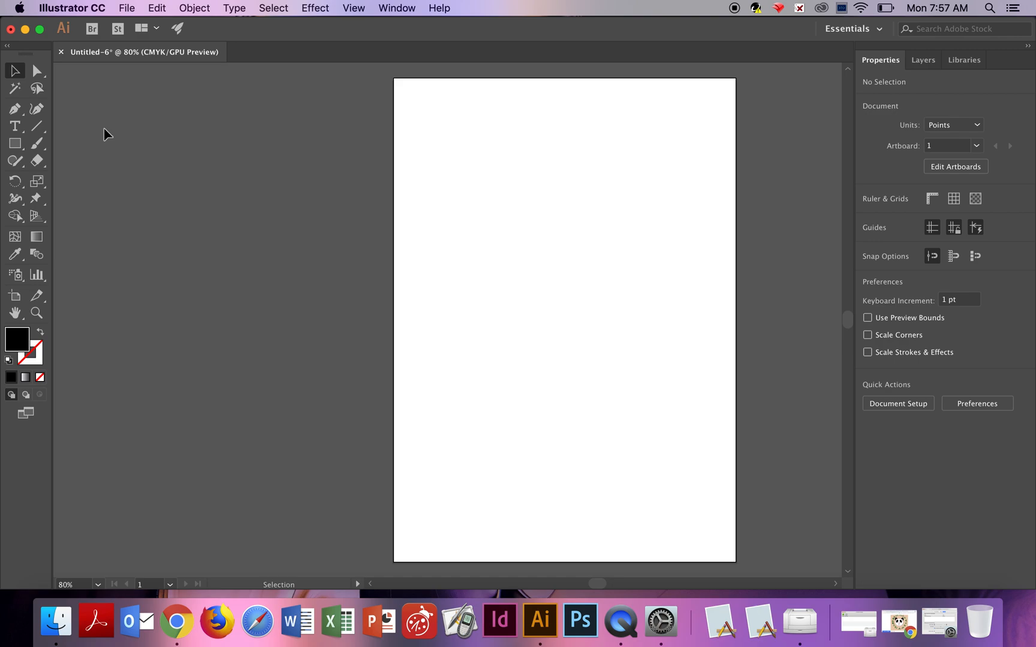
{"action": "left_click", "coordinate": [26, 29]}
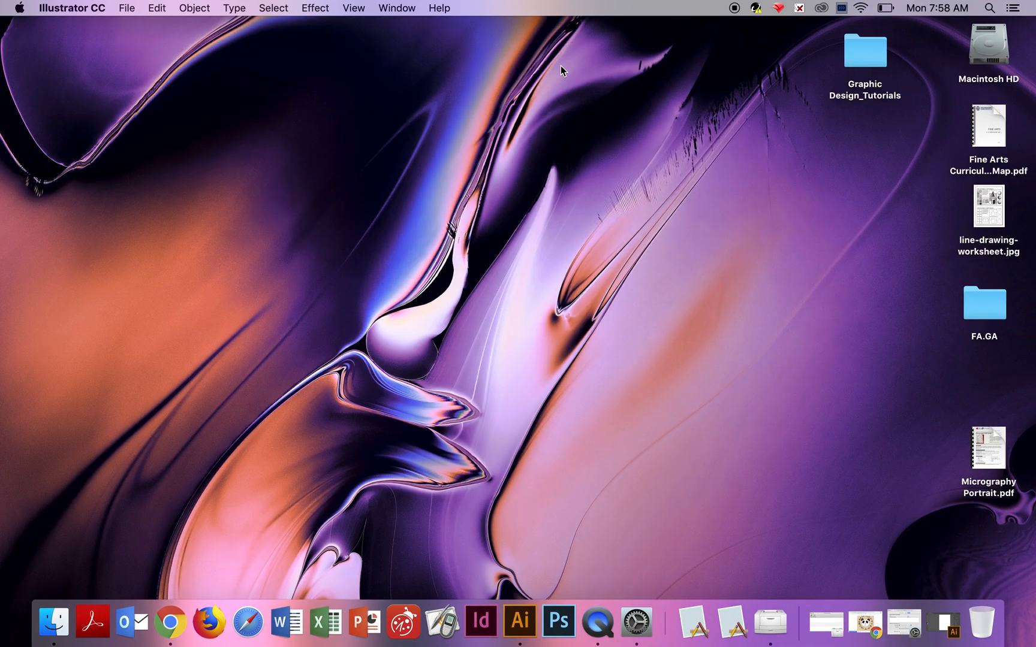